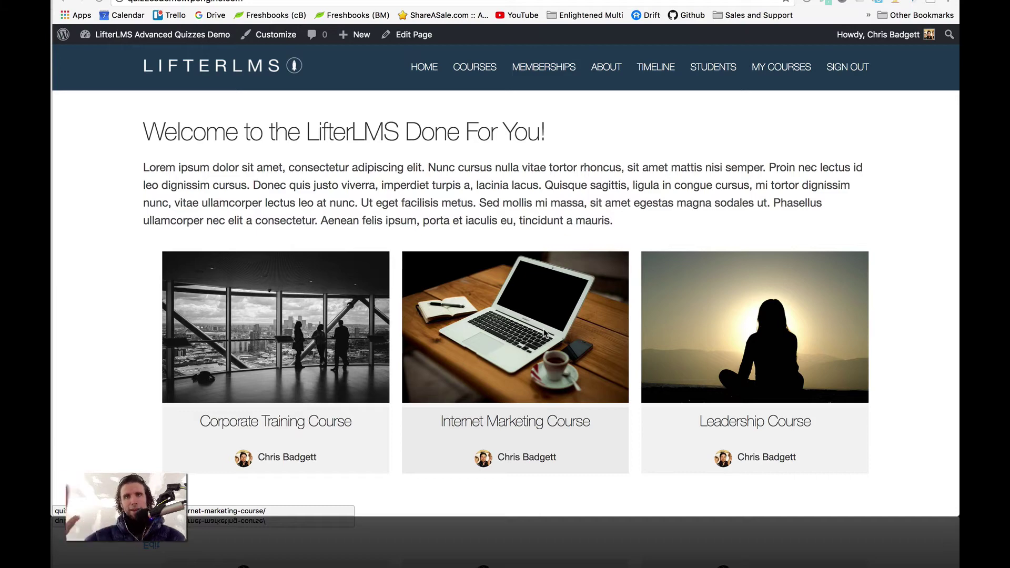
Step: Bring the logged-out Firefox window to full screen
scroll(544, 330, "down", 2)
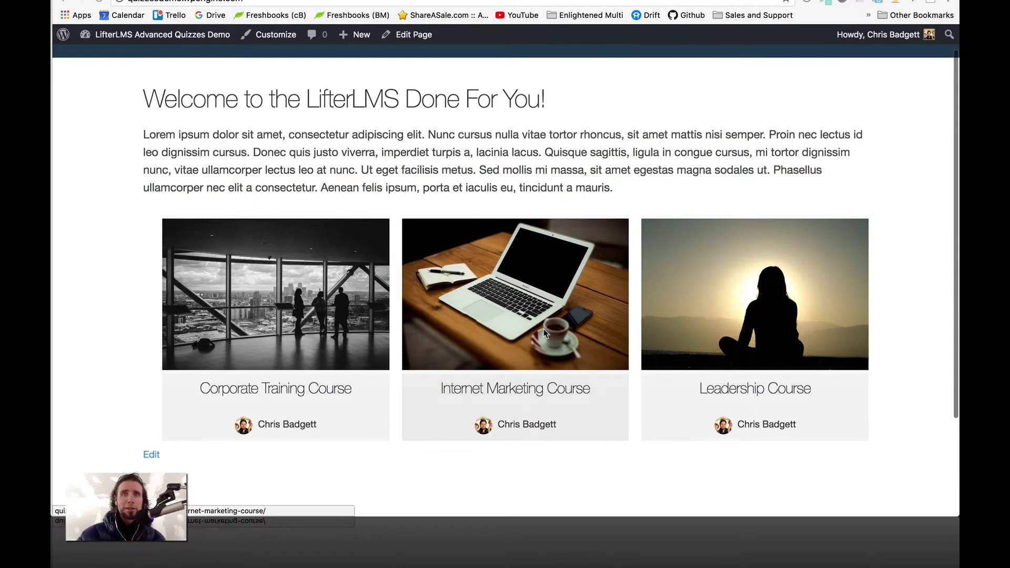
scroll(544, 330, "up", 1)
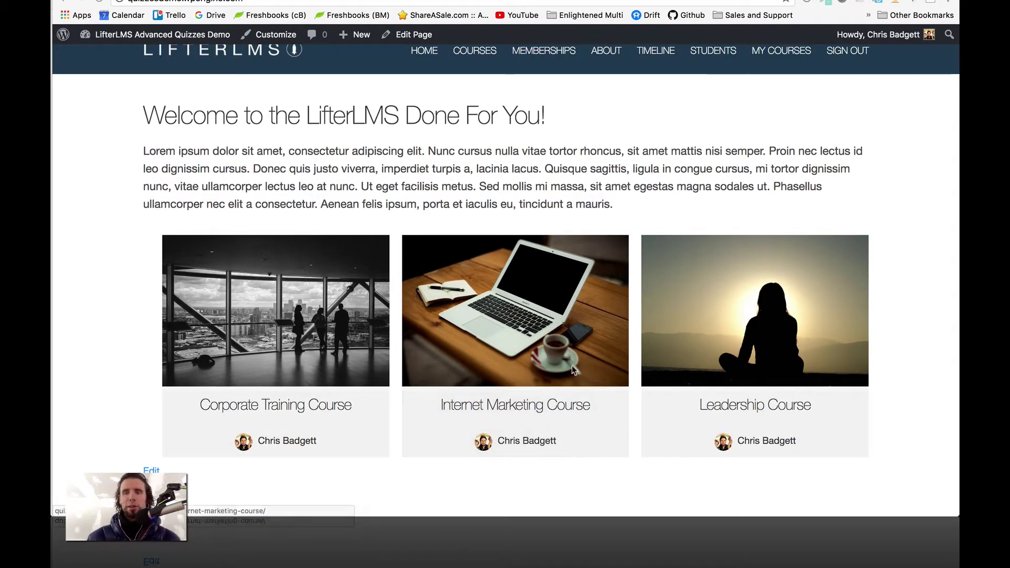
scroll(670, 406, "down", 3)
scroll(670, 404, "up", 3)
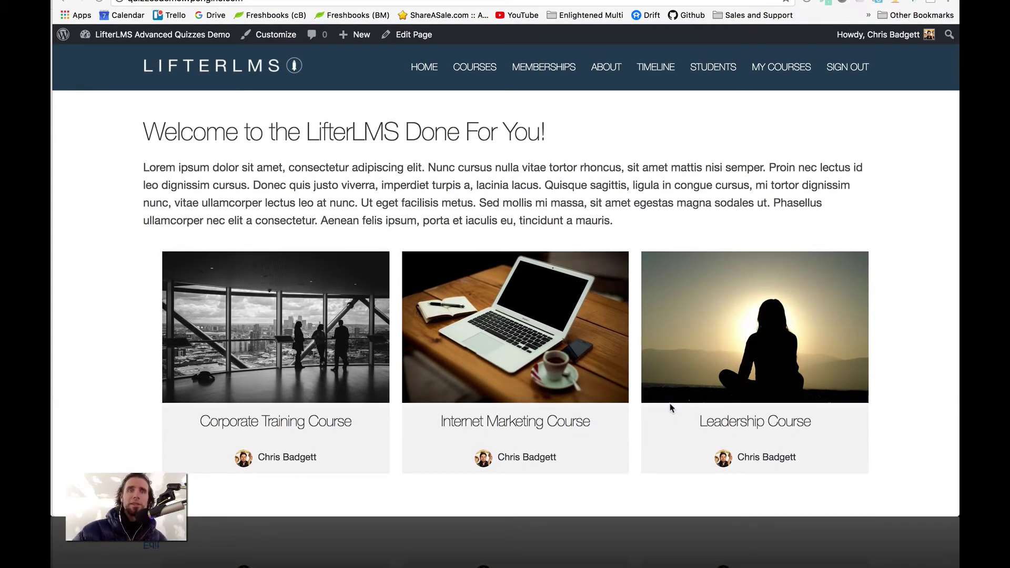
scroll(670, 407, "down", 2)
scroll(670, 407, "up", 2)
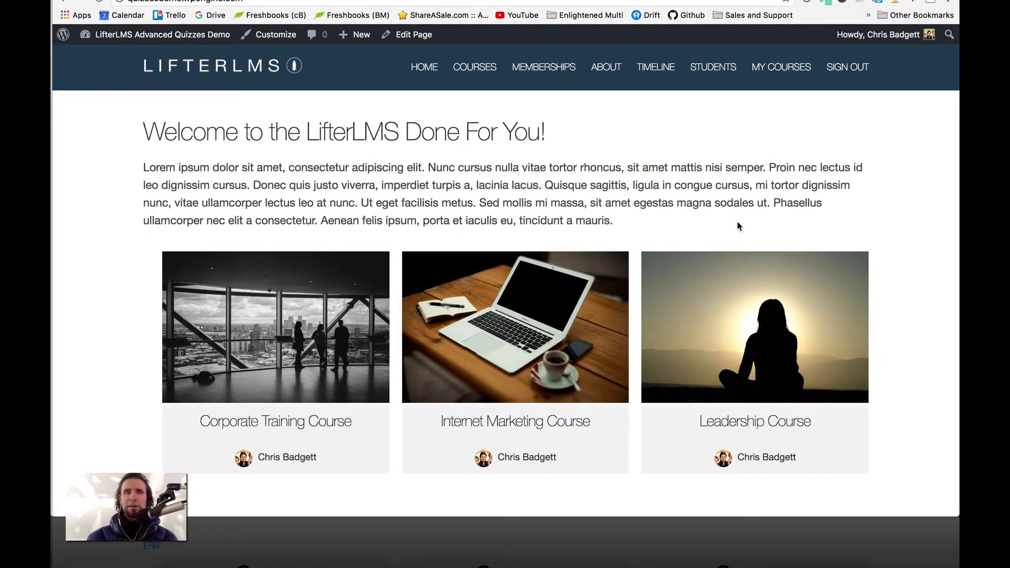
mouse_move(51, 567)
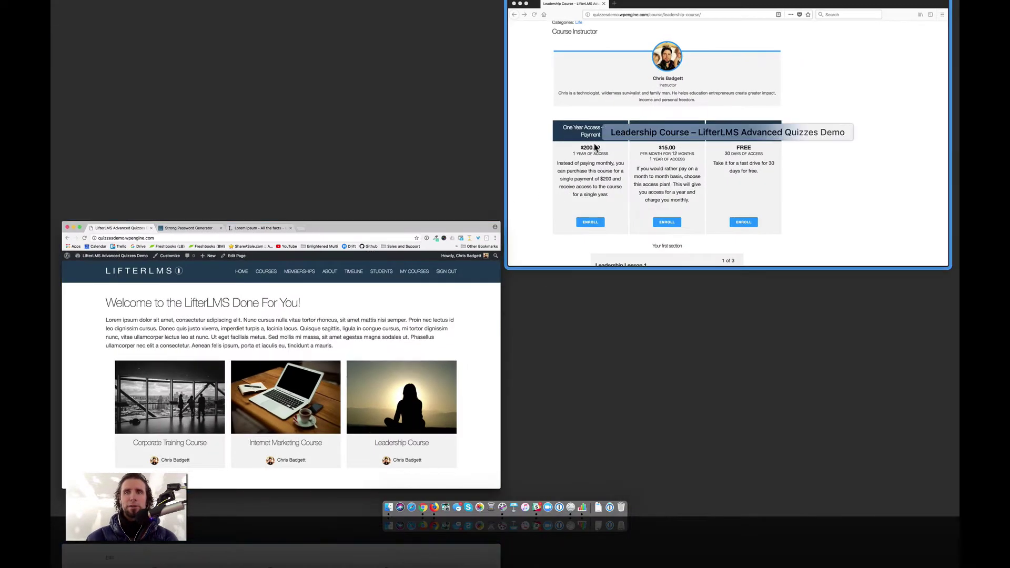
left_click(598, 69)
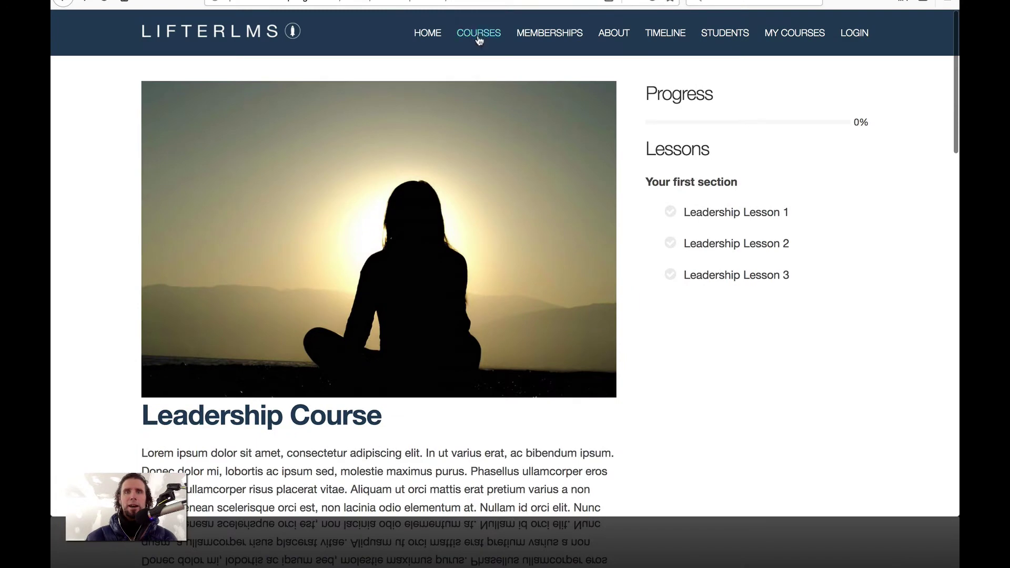
Step: Open the Leadership Course from the courses list and scroll down to its three pricing plans
left_click(479, 36)
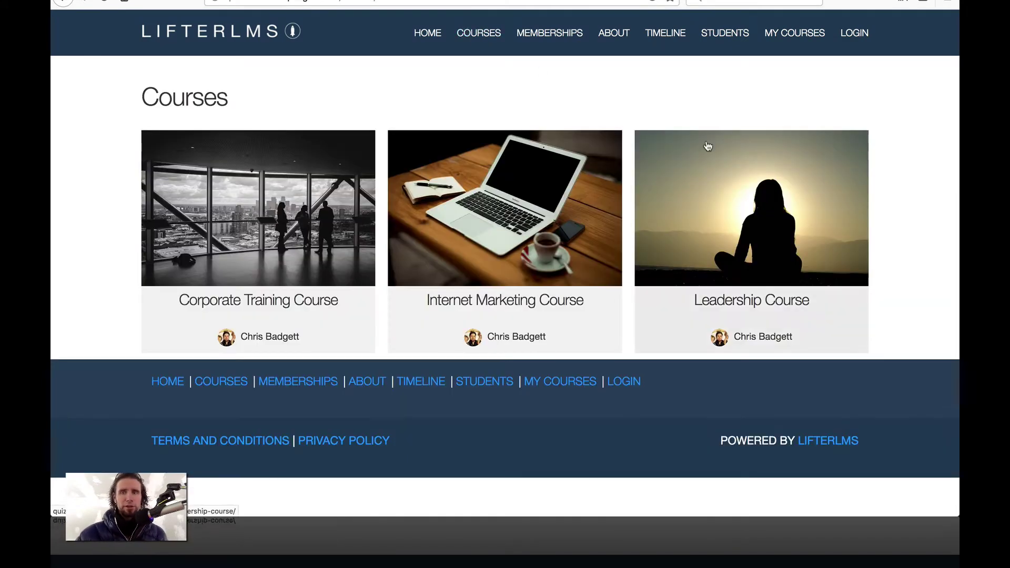
left_click(755, 230)
scroll(755, 230, "down", 10)
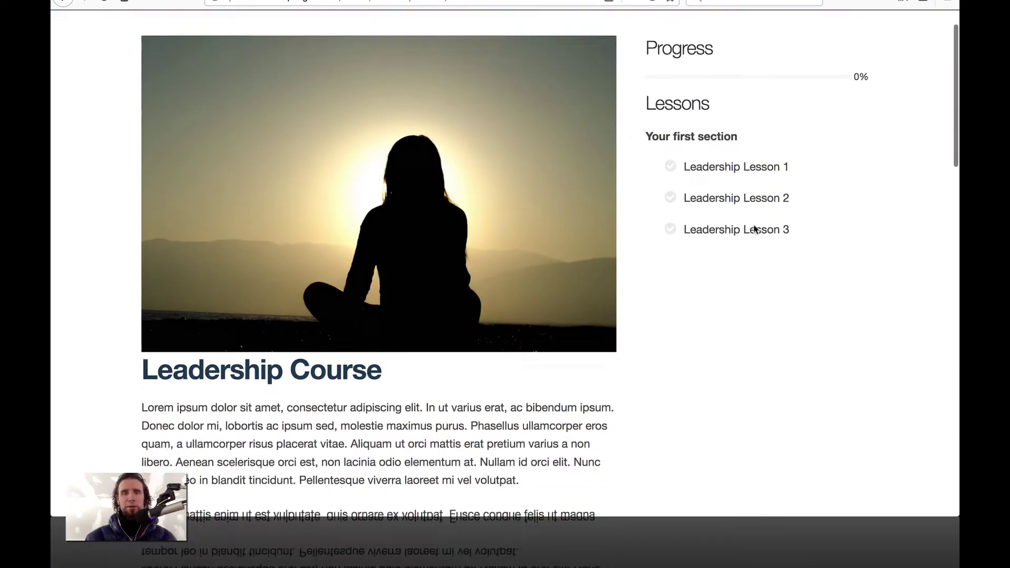
scroll(756, 230, "down", 5)
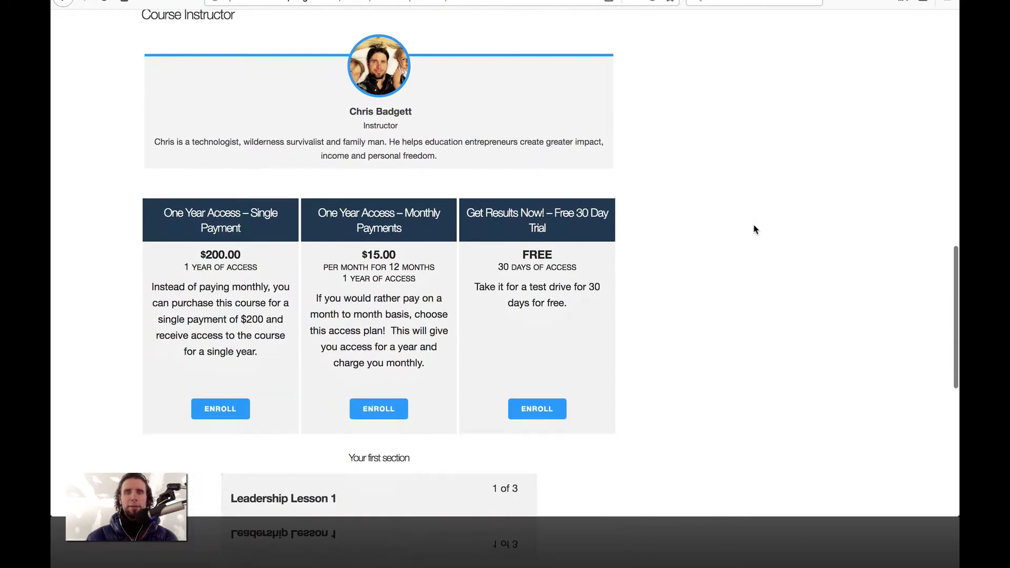
Step: Choose the Free 30 Day Trial plan and enter the student's e-mail and password twice
left_click(531, 409)
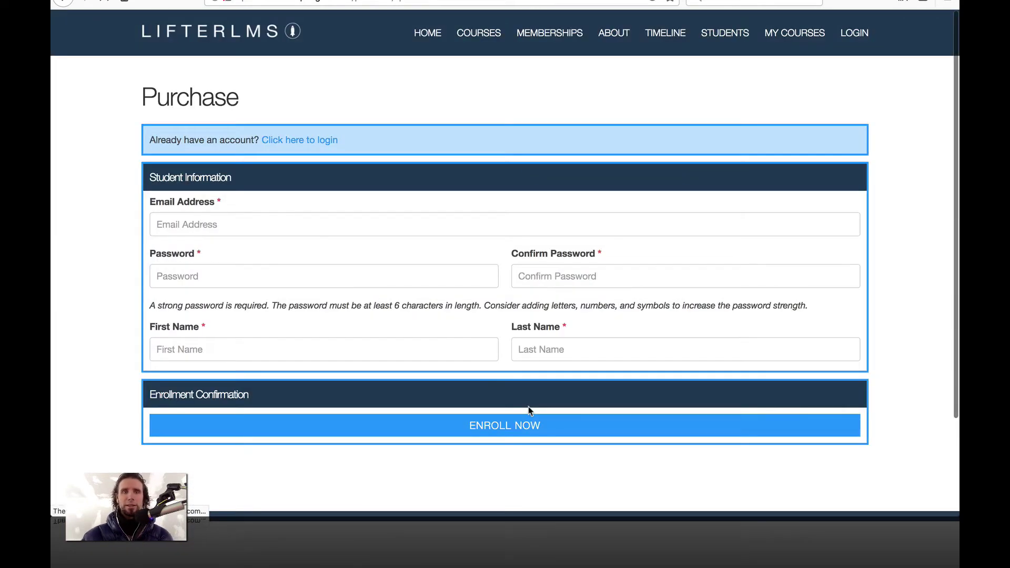
left_click(228, 229)
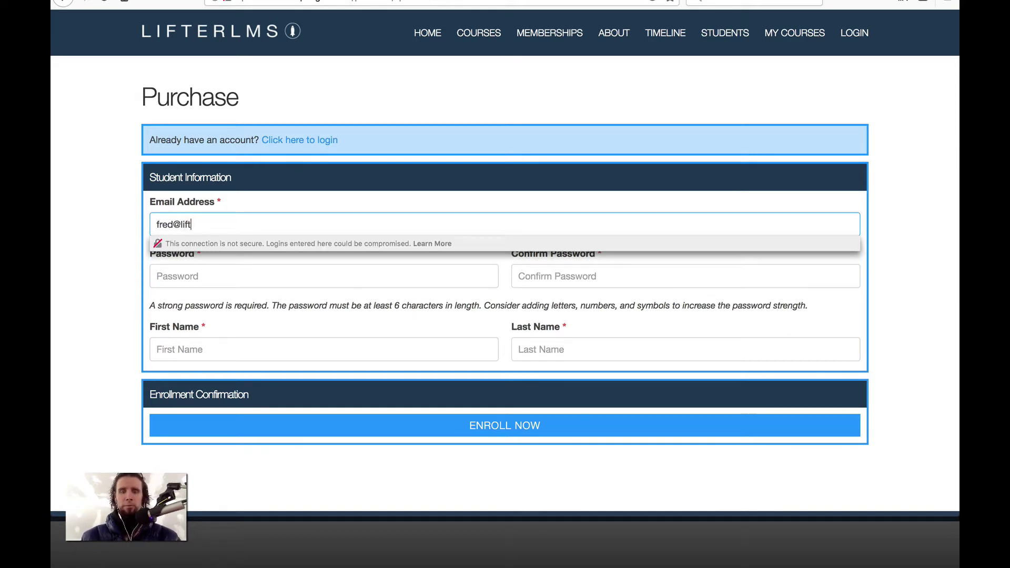
left_click(226, 281)
key("super+v")
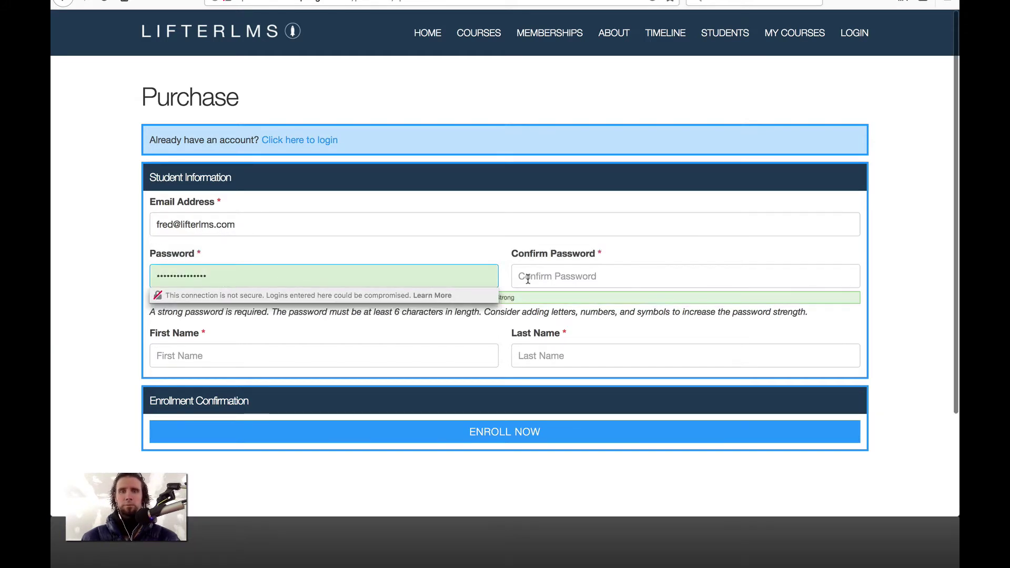
left_click(542, 274)
key("super+v")
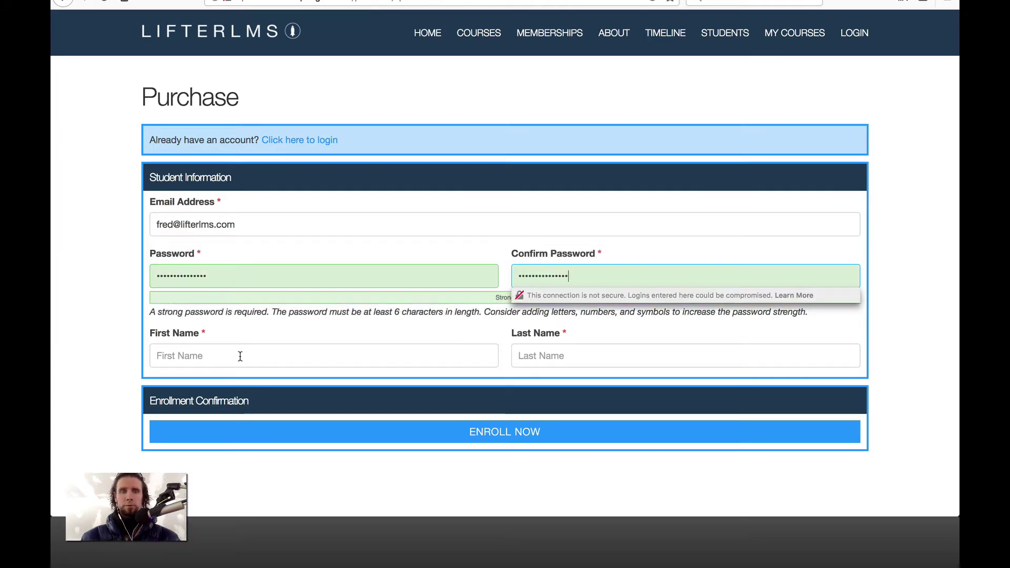
Step: Enter the student's first and last name, submit enrollment, and decline saving the login
left_click(240, 356)
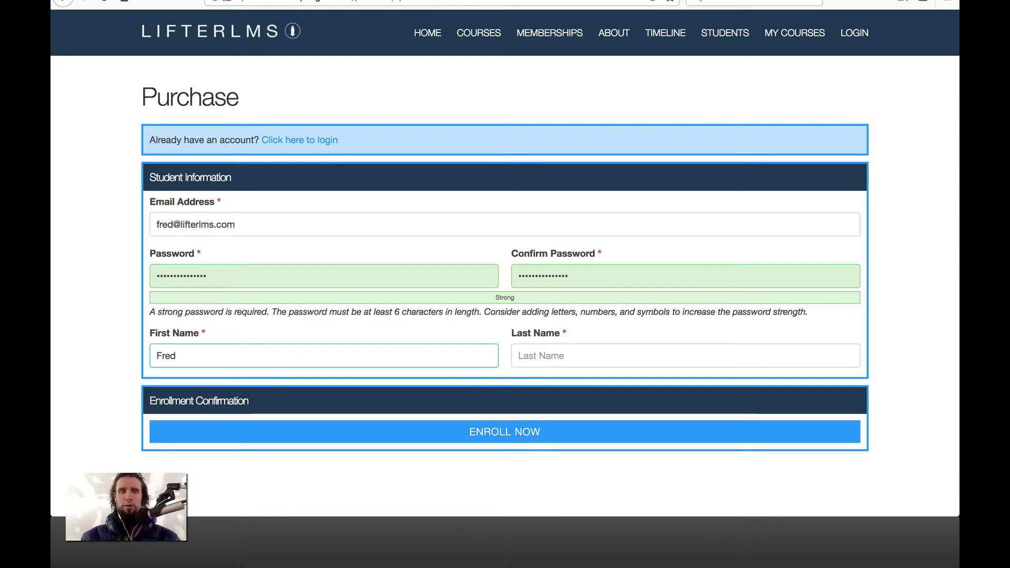
left_click(565, 355)
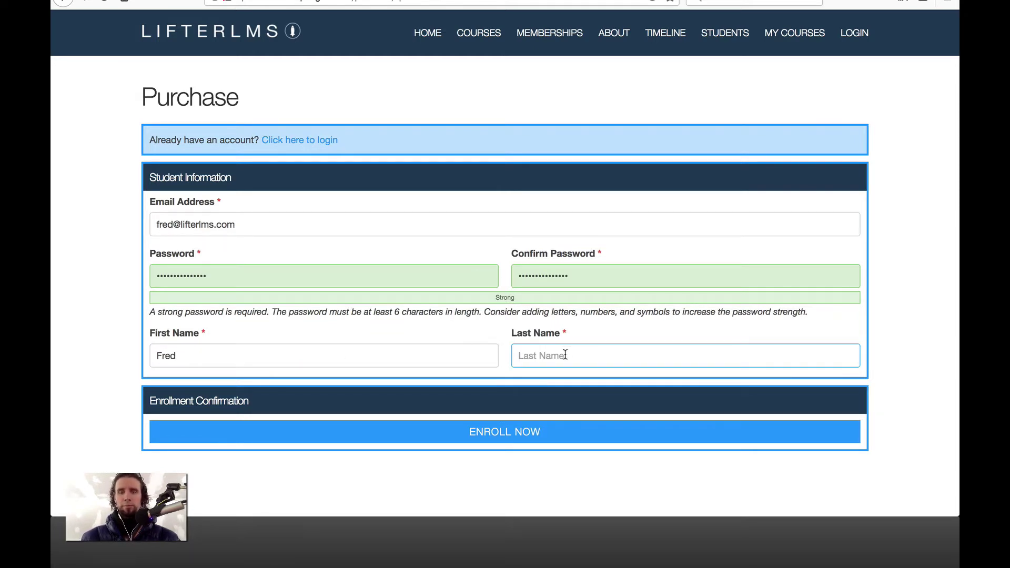
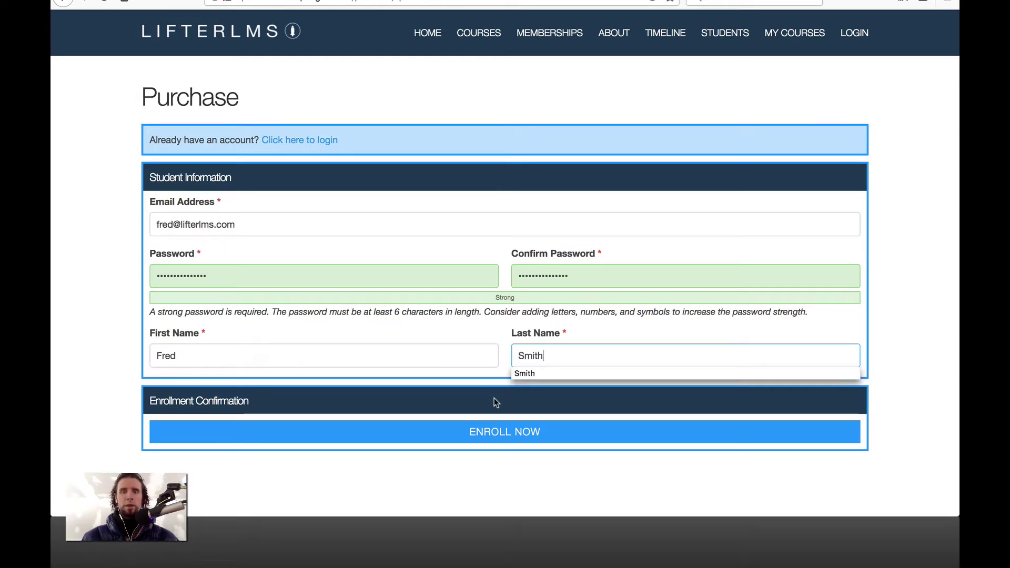
left_click(464, 433)
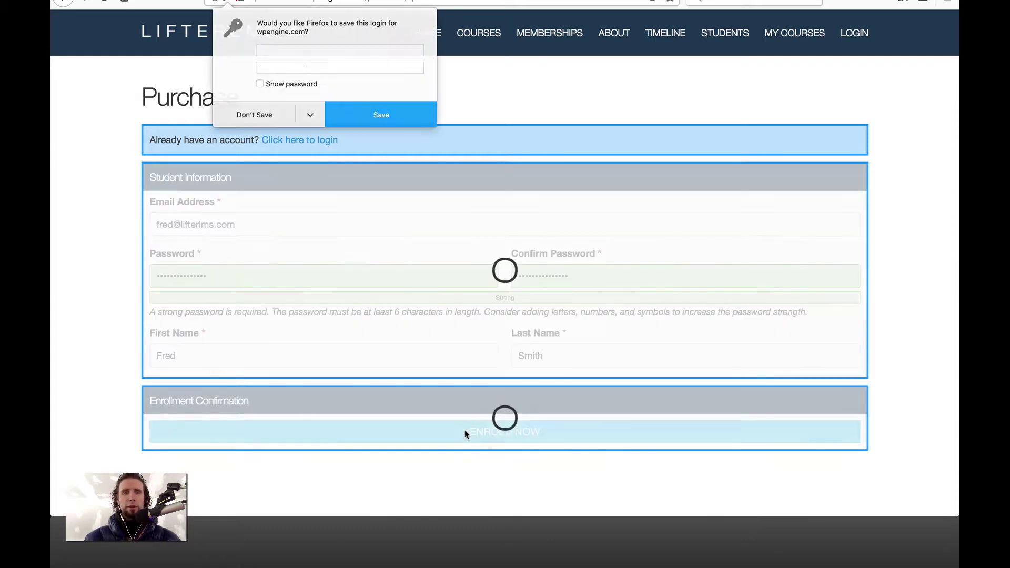
left_click(273, 114)
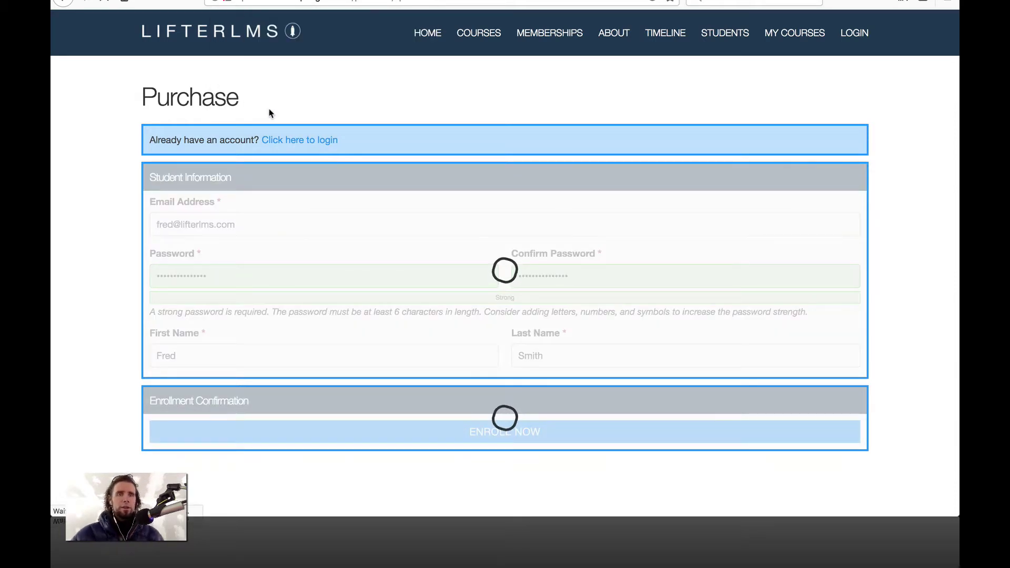
Step: Dismiss the enrollment notice, open Leadership Lesson 1, and go to its quiz
scroll(383, 267, "down", 2)
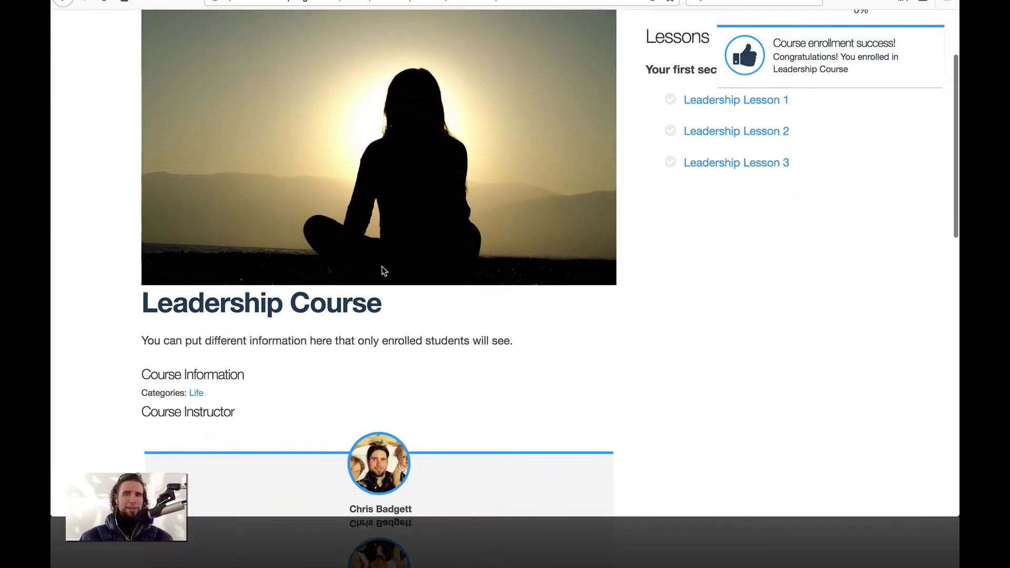
scroll(384, 270, "up", 3)
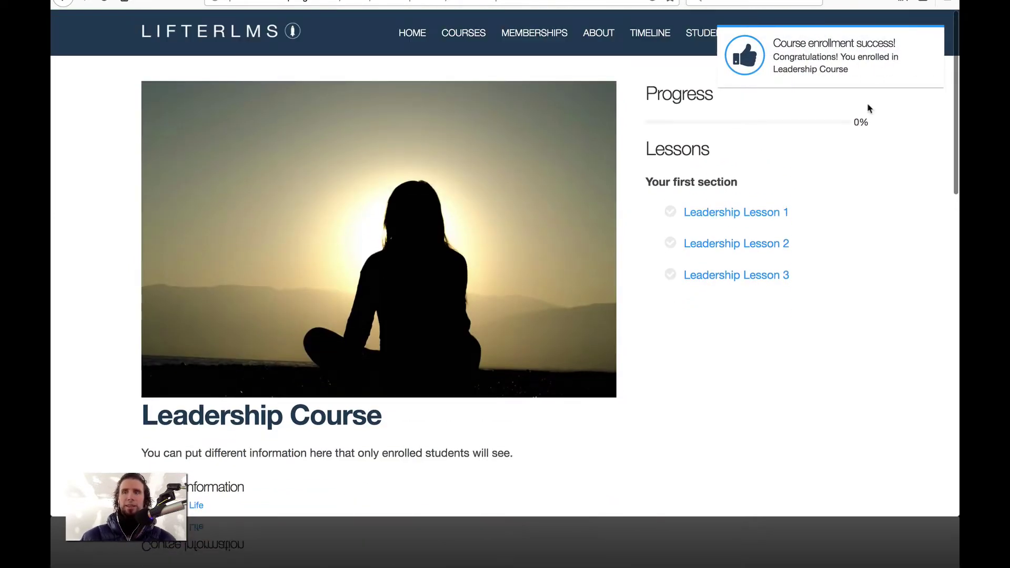
left_click(930, 40)
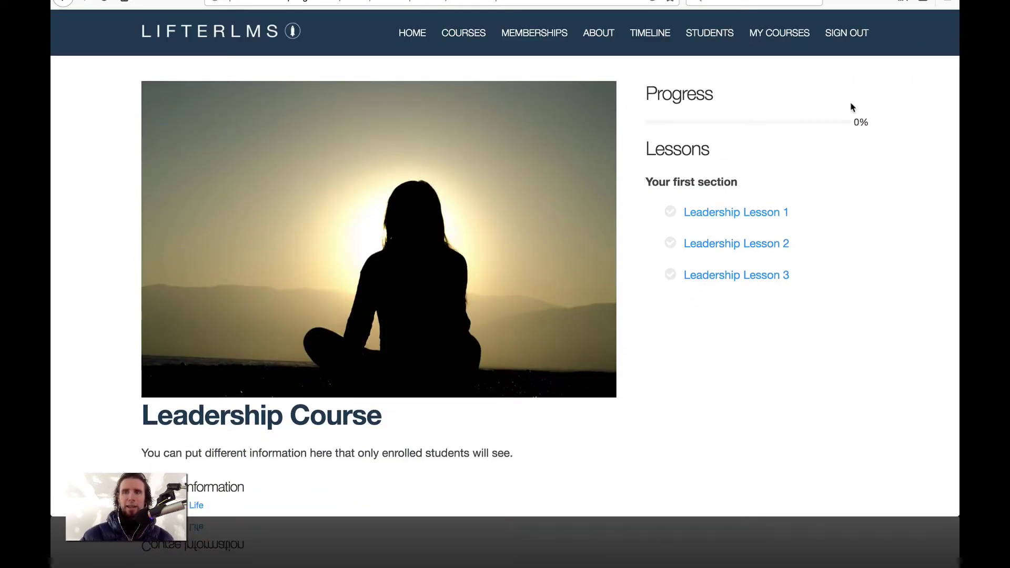
left_click(747, 213)
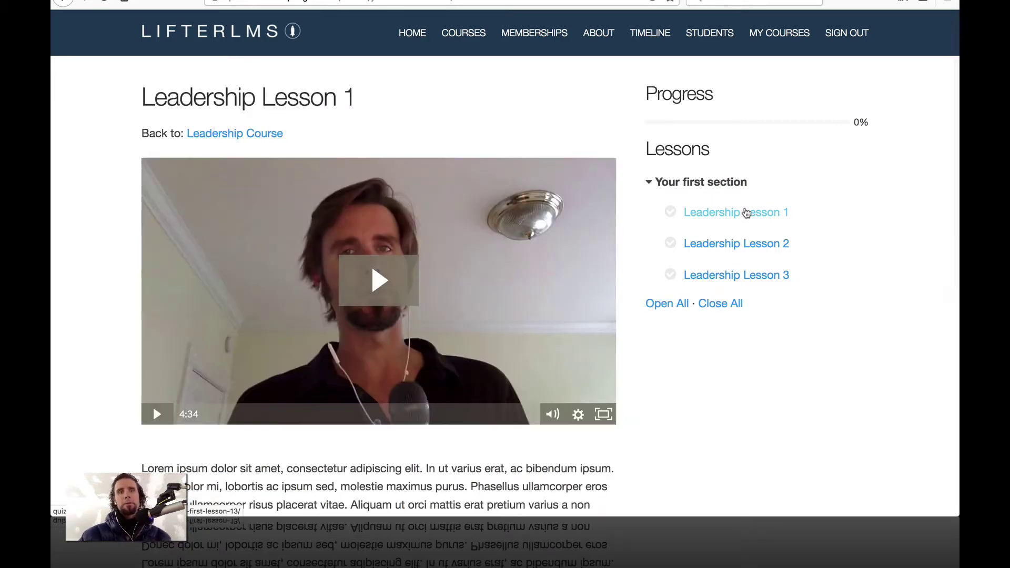
scroll(744, 214, "down", 7)
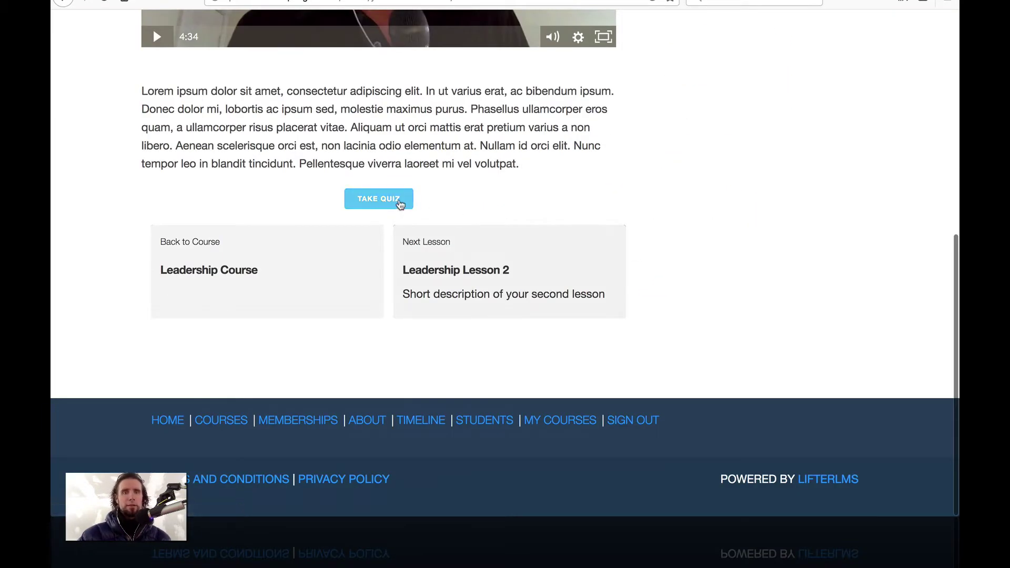
left_click(399, 203)
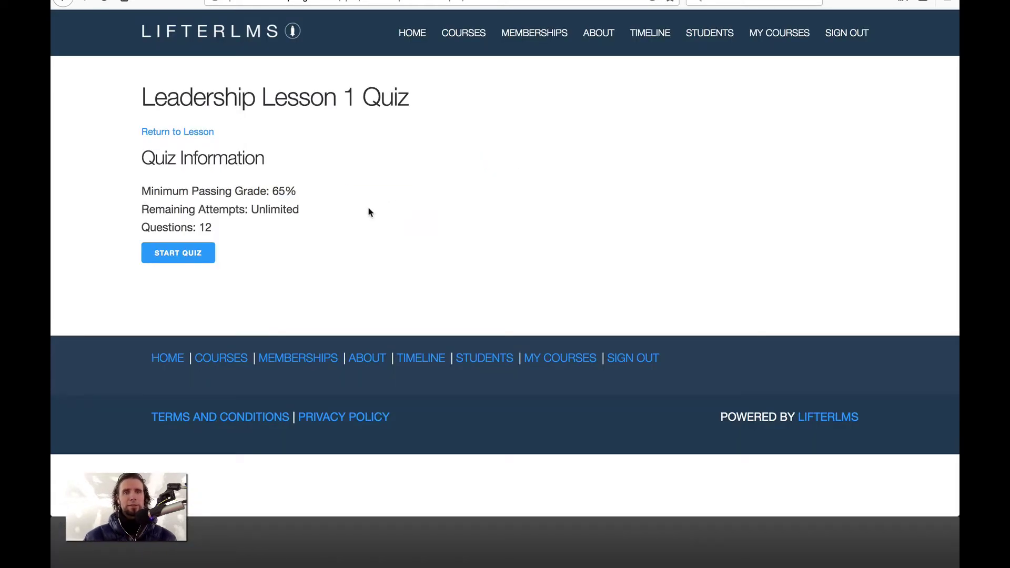
Step: Start the quiz, answer LifterLMS on question 1, and pick the mountain image on question 2
left_click(159, 252)
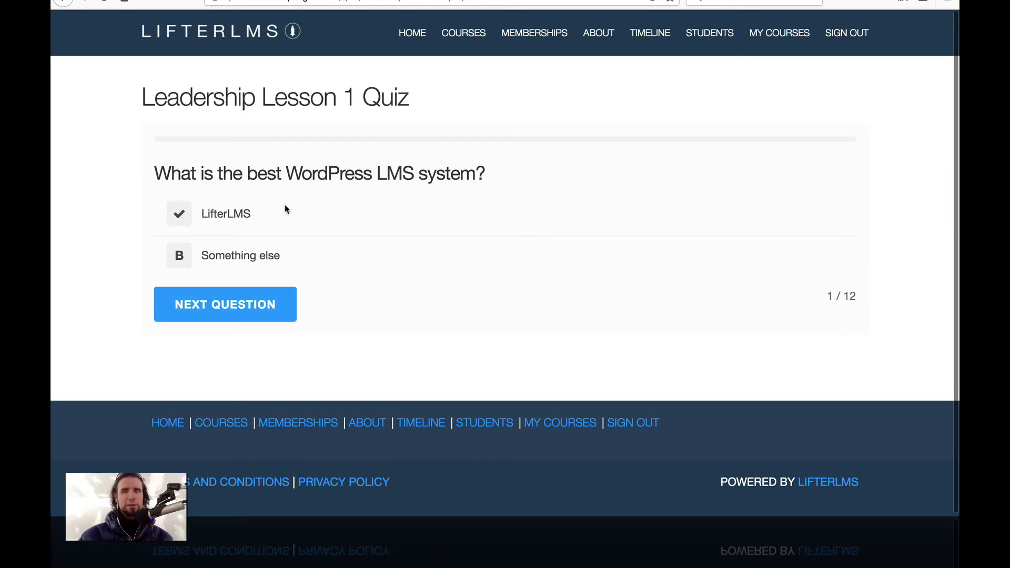
left_click(308, 212)
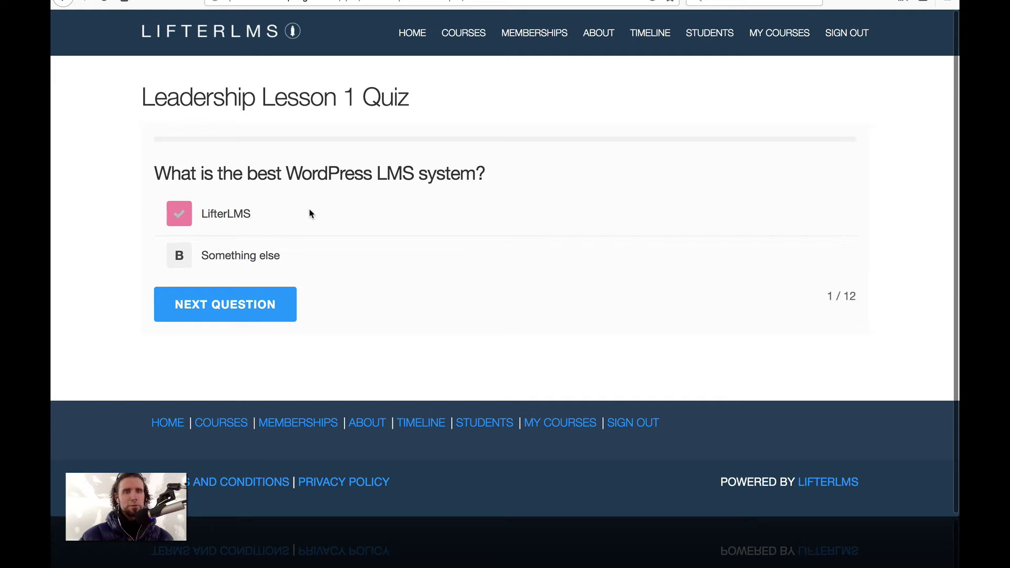
left_click(239, 308)
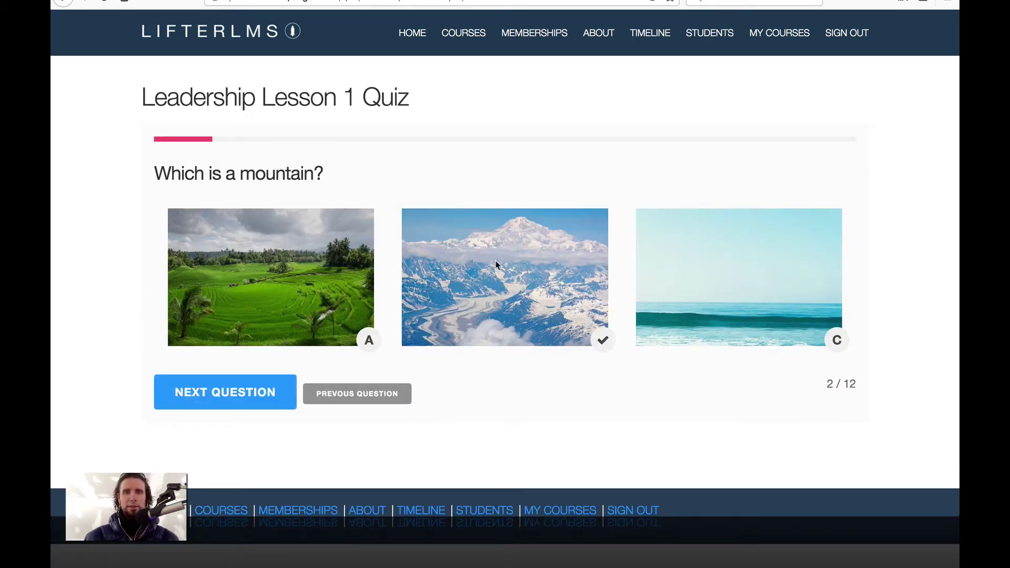
left_click(562, 266)
Step: Answer True to 'the LifterLMS community is awesome' on question 3 and advance
left_click(290, 392)
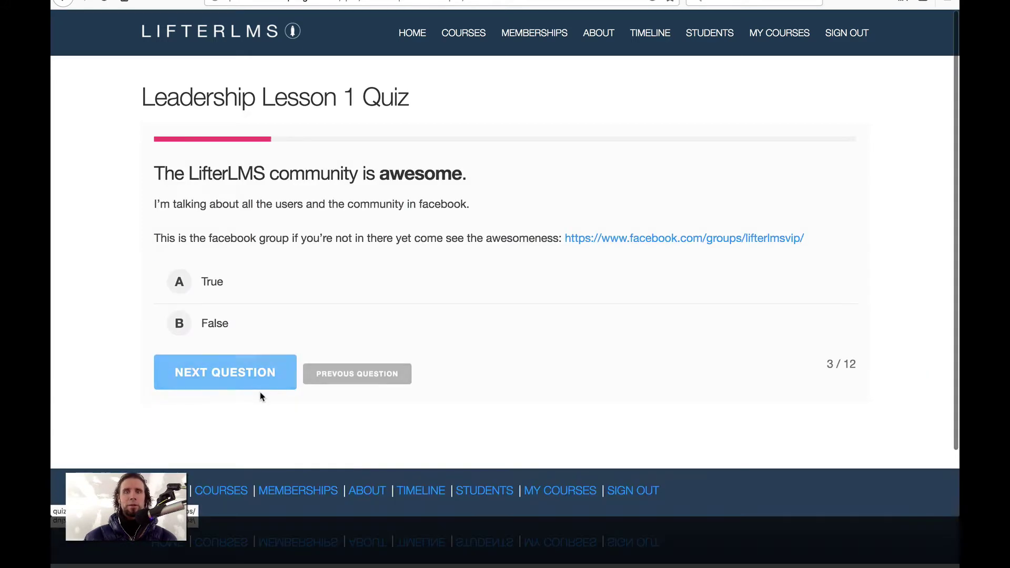
left_click(186, 309)
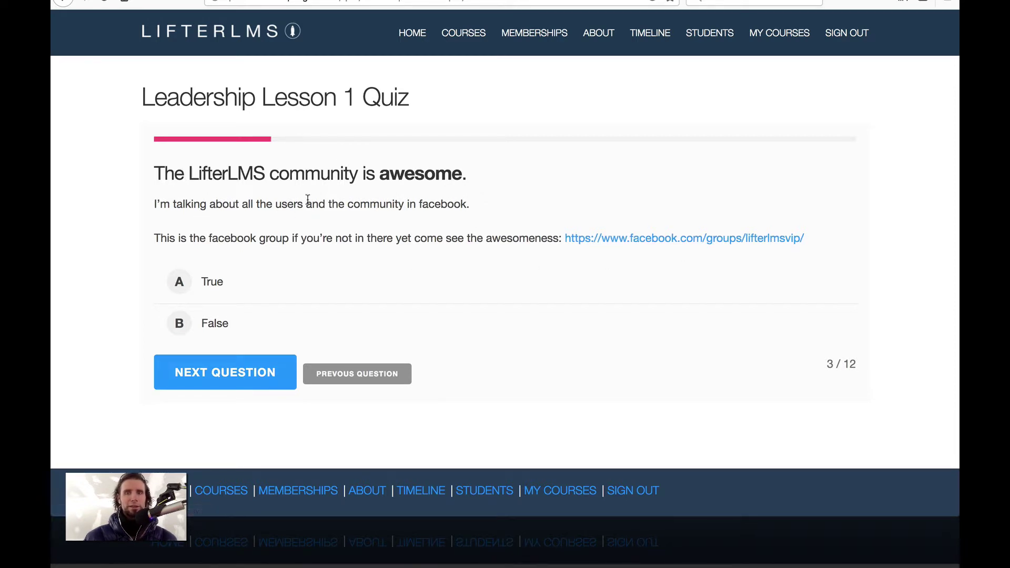
left_click(188, 290)
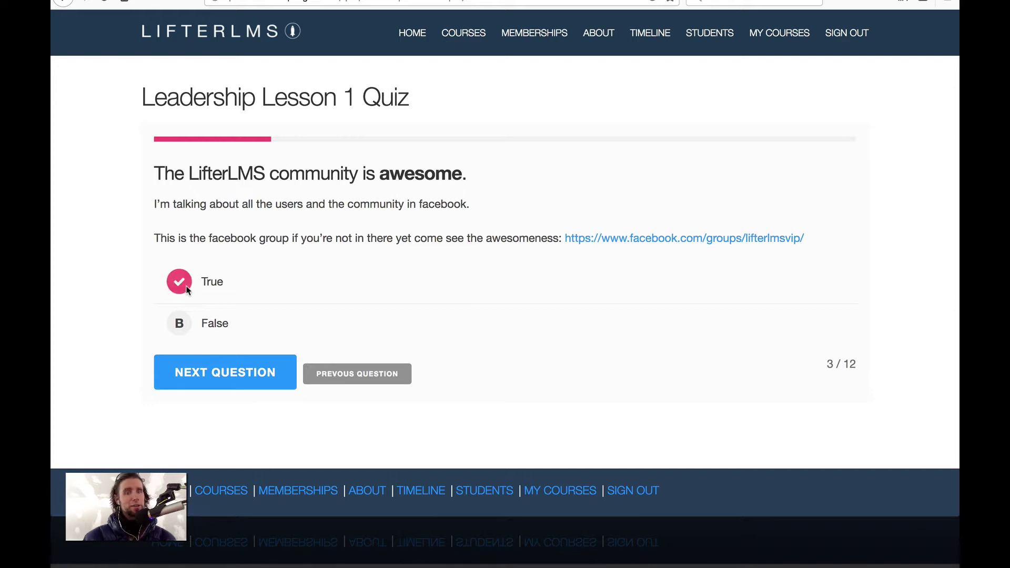
left_click(250, 369)
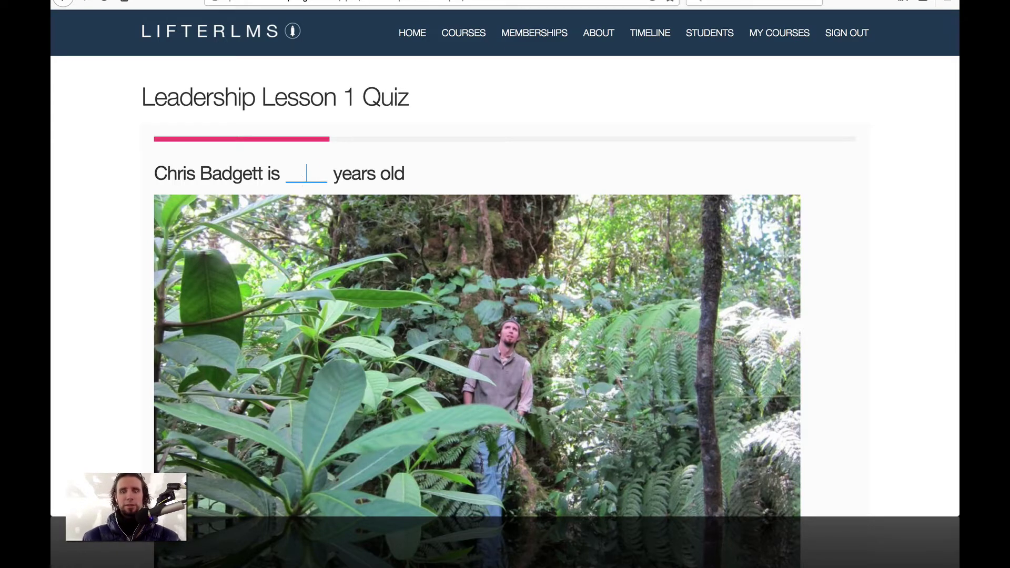
Step: Fill the age blank on question 4 with 39 and advance
type("39")
scroll(460, 231, "down", 3)
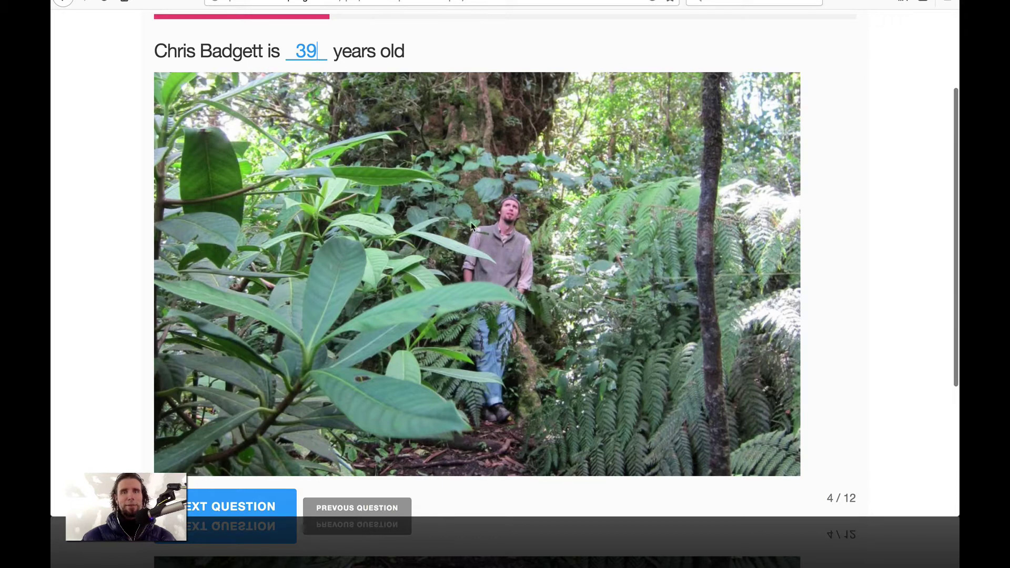
scroll(594, 298, "down", 5)
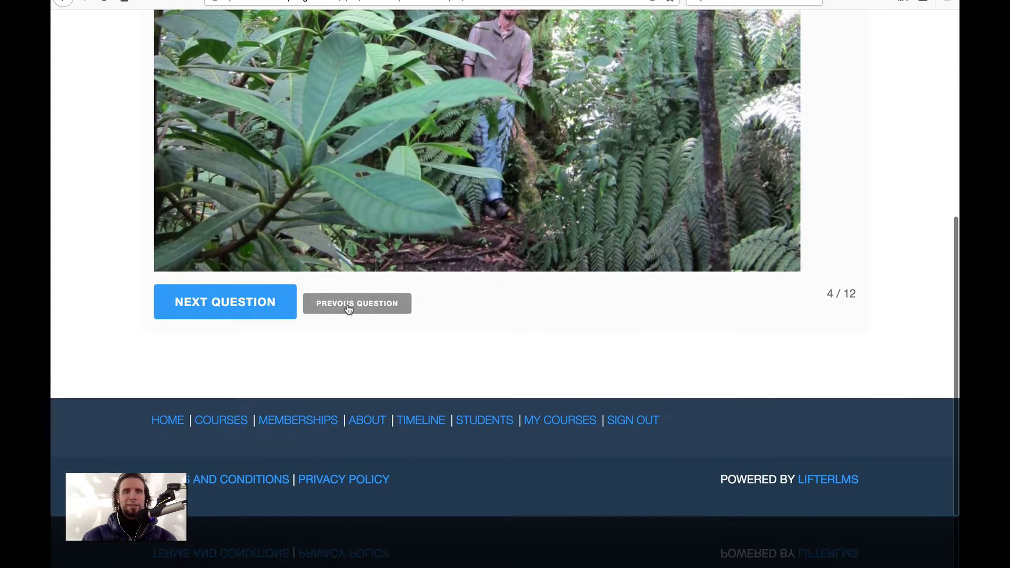
left_click(272, 301)
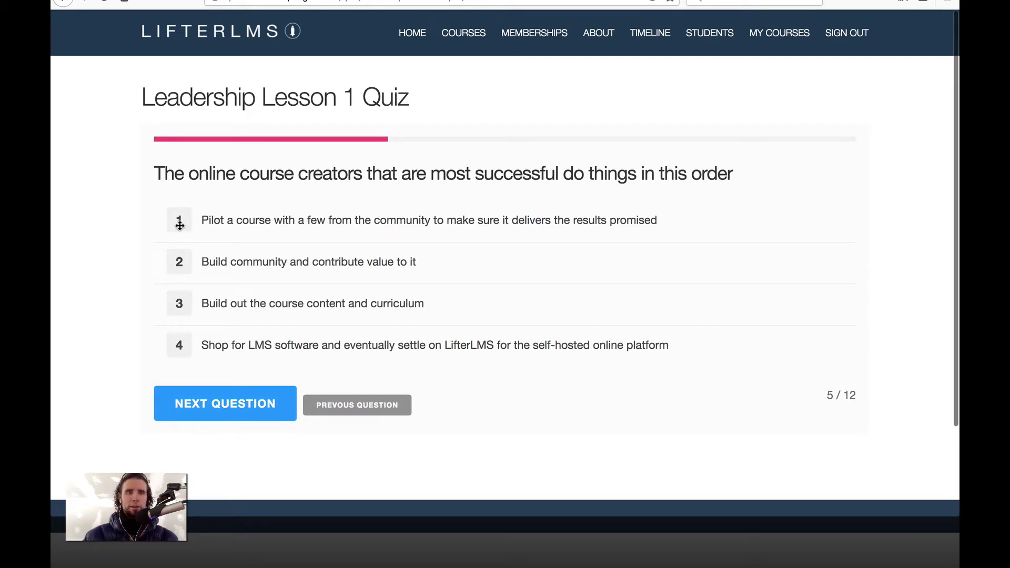
Step: Move 'Pilot a course' to second place, then put the baby photo first as youngest
left_click_drag(178, 227, 176, 289)
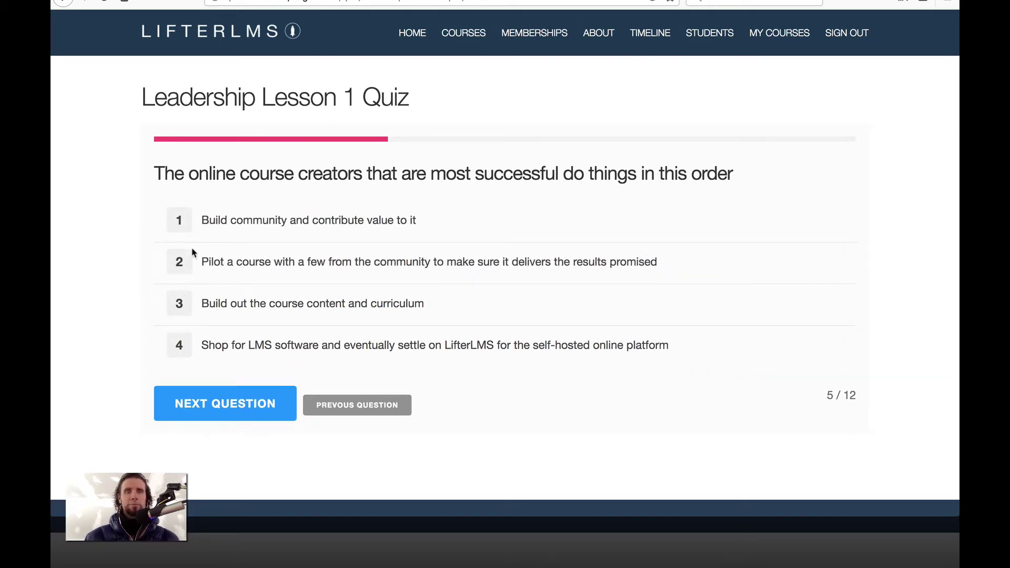
left_click(201, 402)
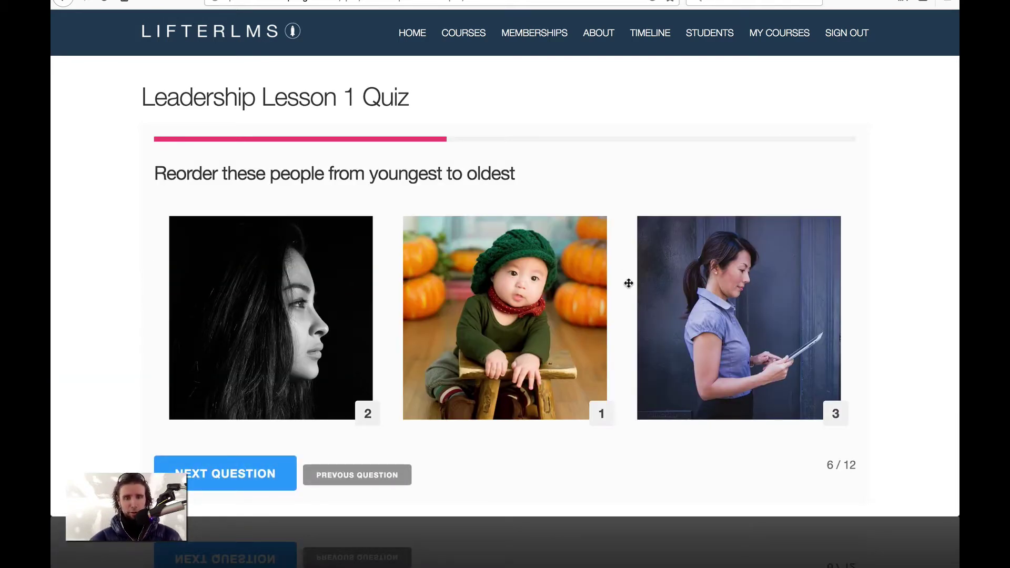
left_click_drag(498, 337, 252, 342)
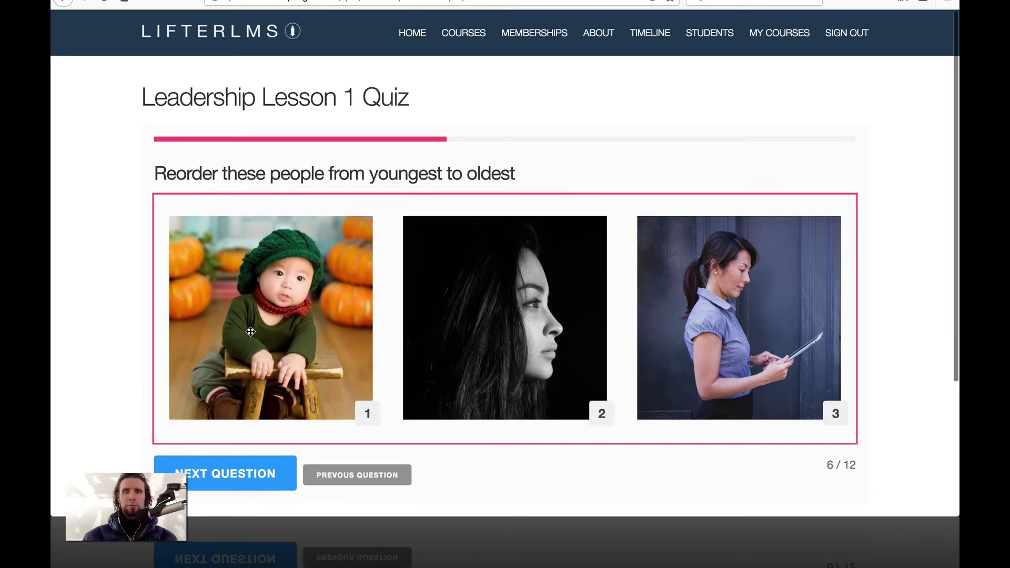
left_click(248, 475)
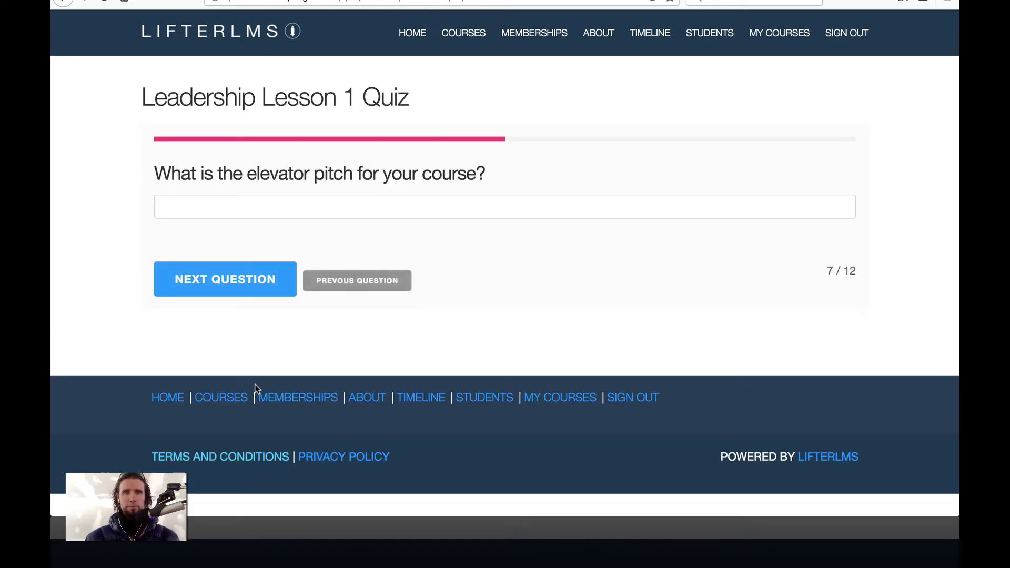
Step: Answer the elevator pitch question with 'I think therefore I am' and advance to question 8
left_click(213, 210)
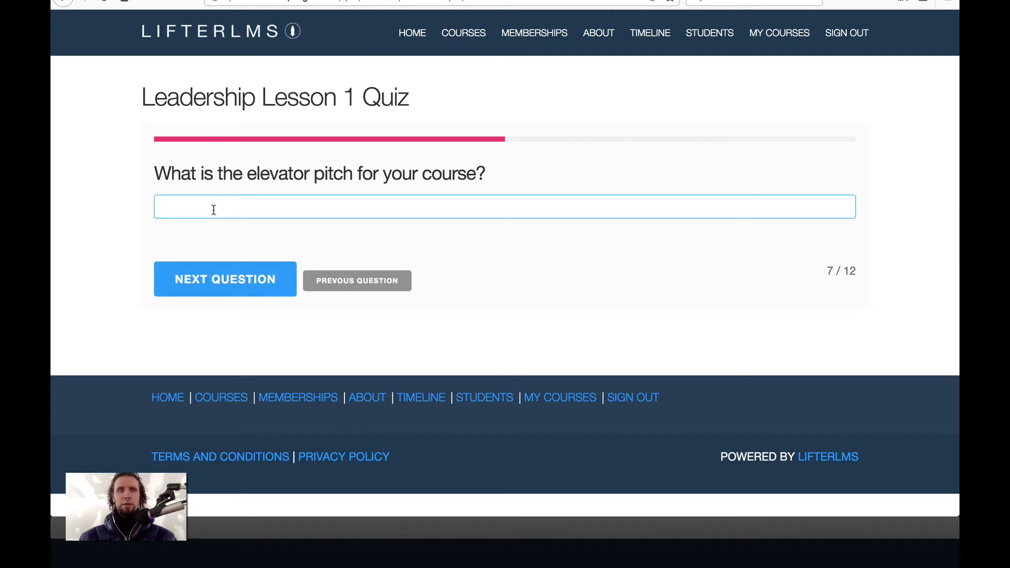
type("I think ther")
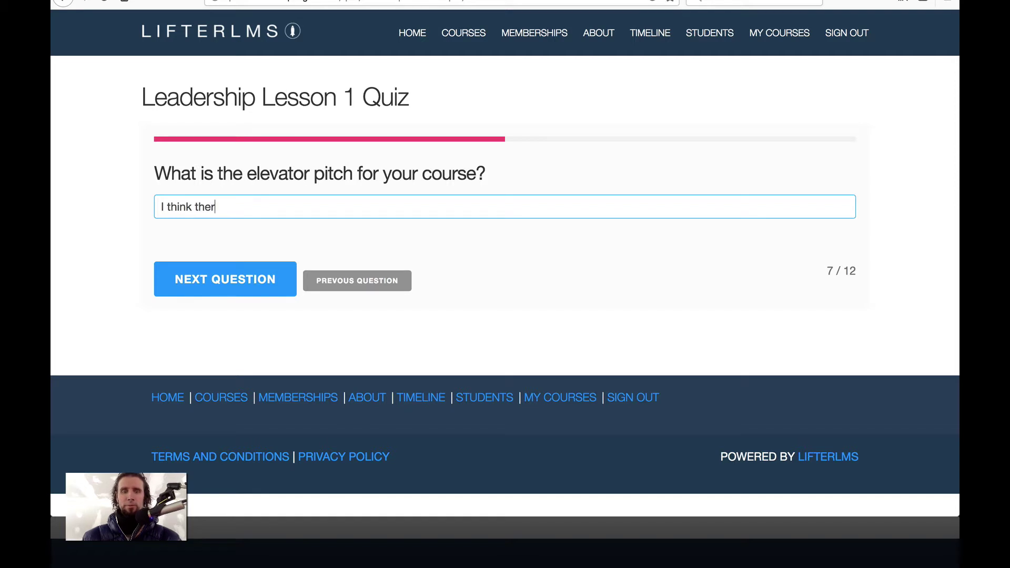
type("efore I a")
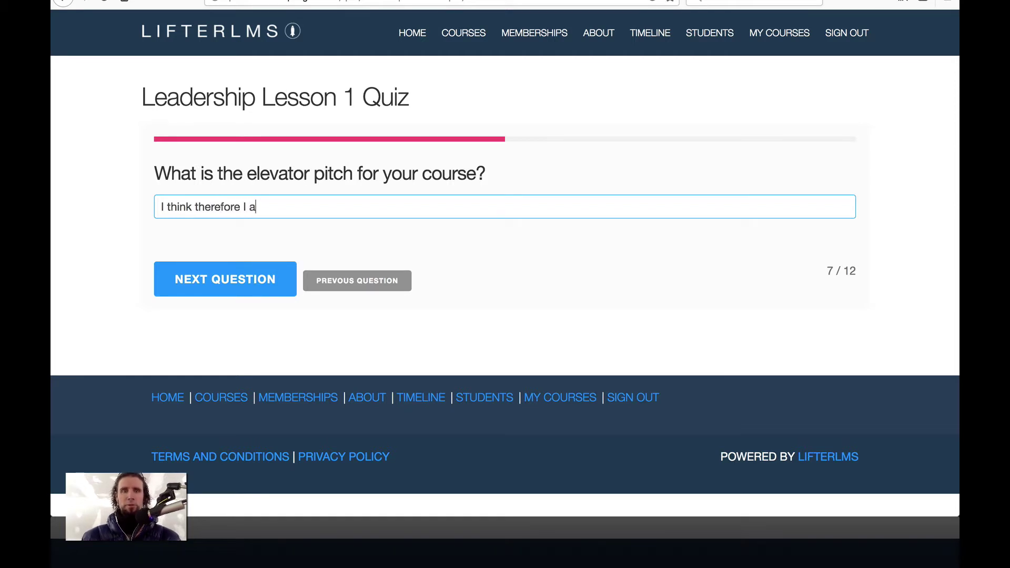
type("m")
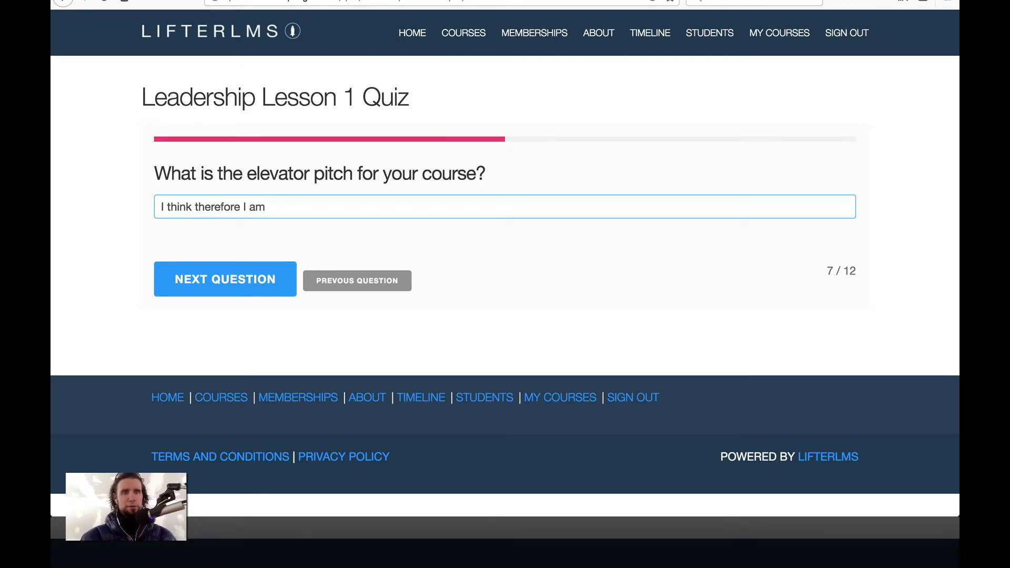
left_click(205, 279)
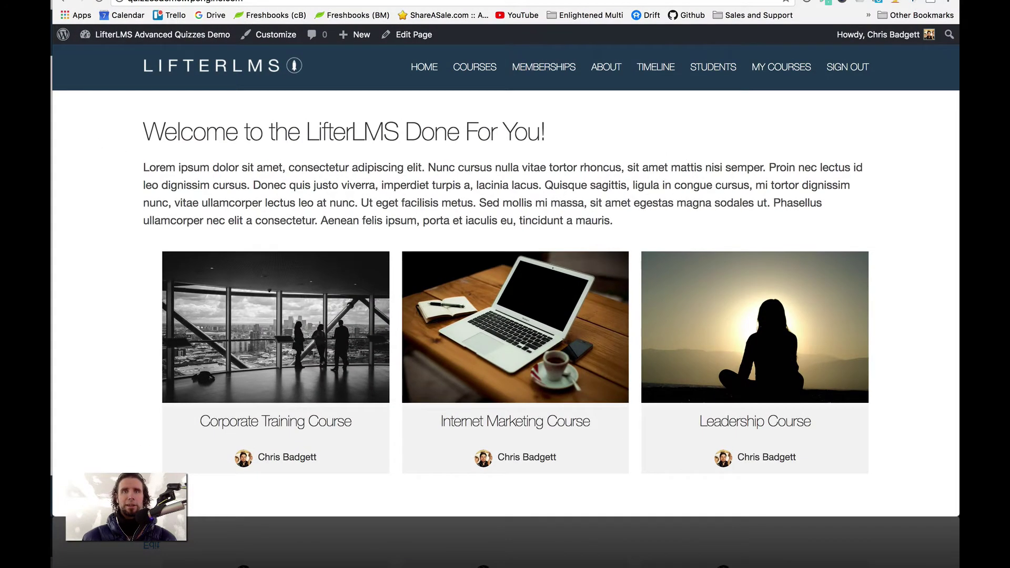
Step: Copy four lorem ipsum paragraphs from lipsum.com and paste them into the answer editor
key("ctrl+Tab")
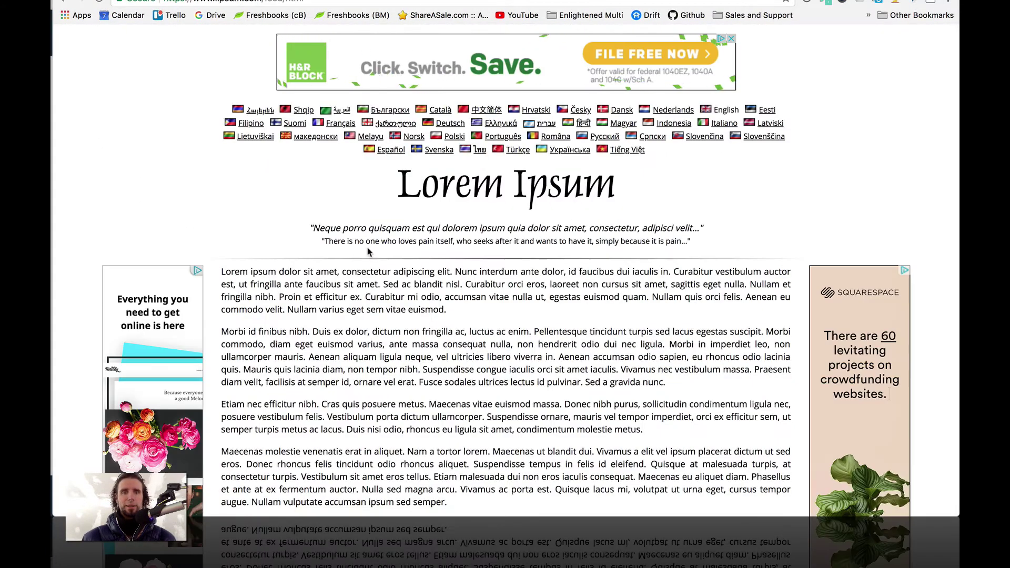
left_click_drag(221, 272, 496, 500)
key("ctrl+c")
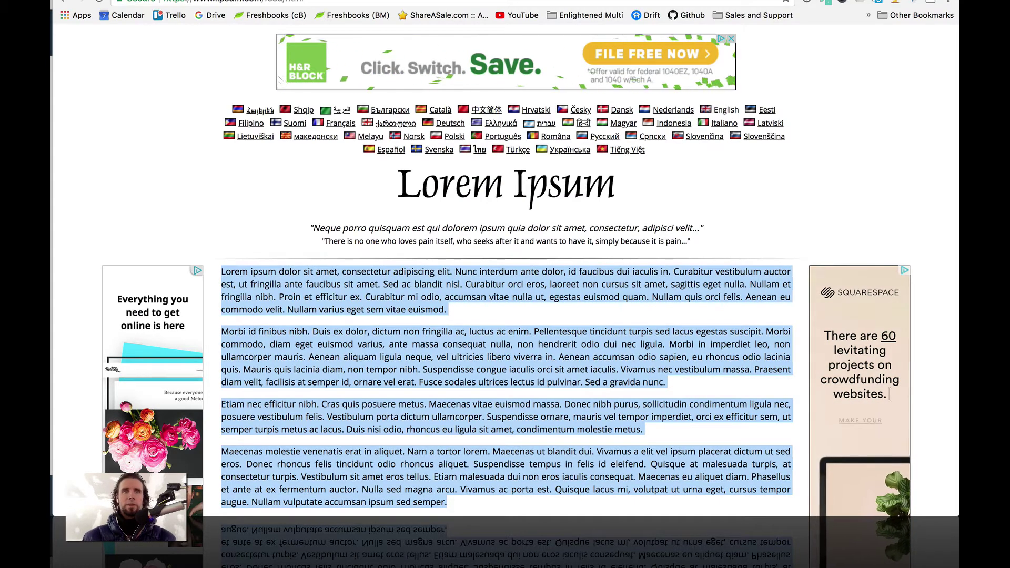
key("ctrl+shift+Tab")
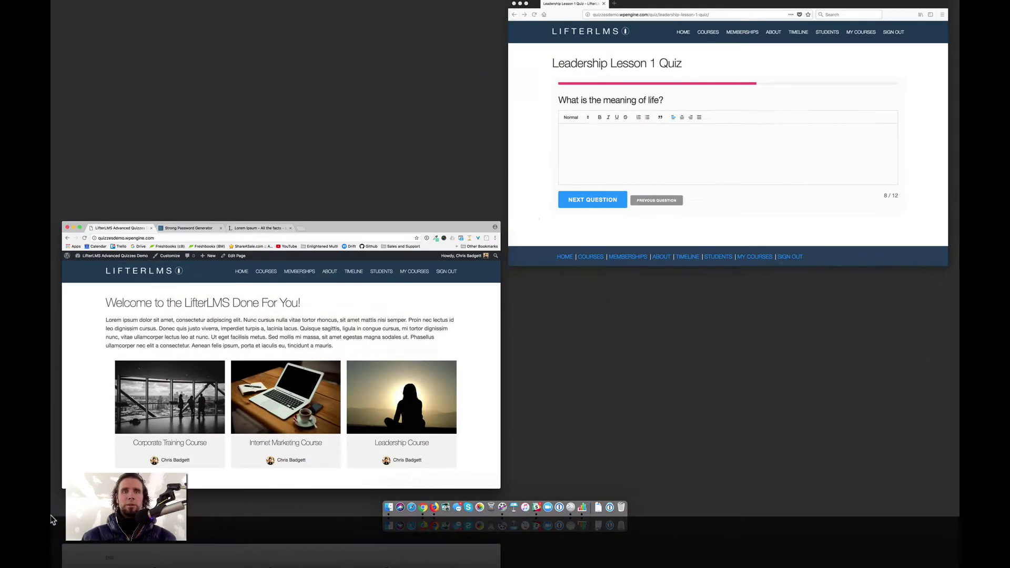
left_click(619, 190)
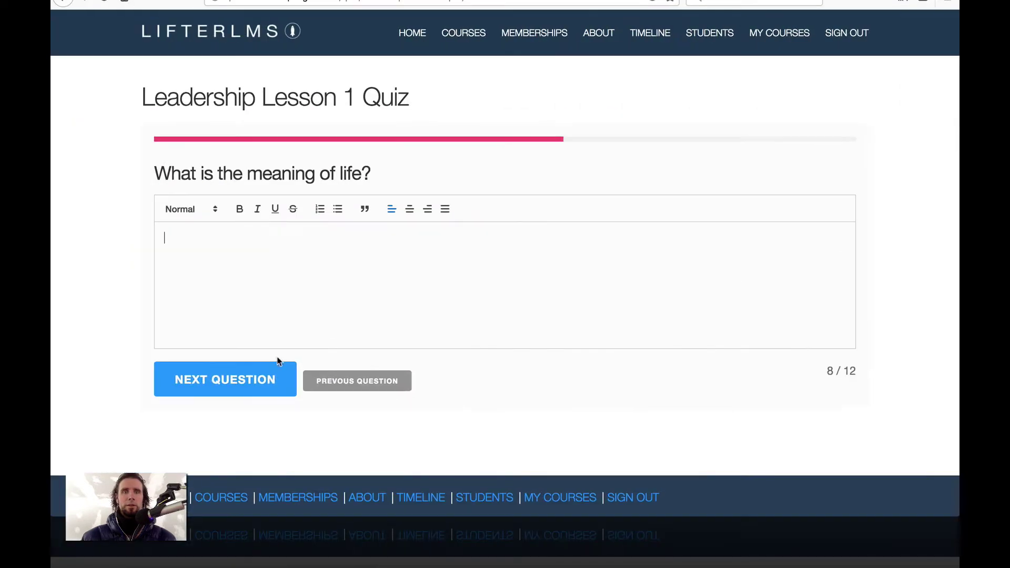
key("ctrl+v")
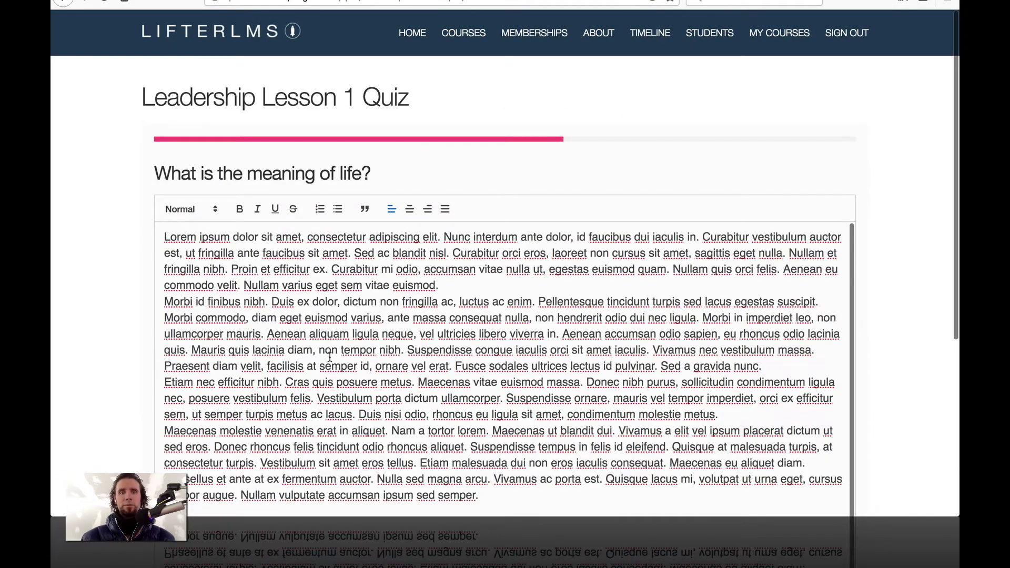
Step: Separate the pasted paragraphs with blank lines and submit the answer to question 8
left_click(479, 283)
key("Return")
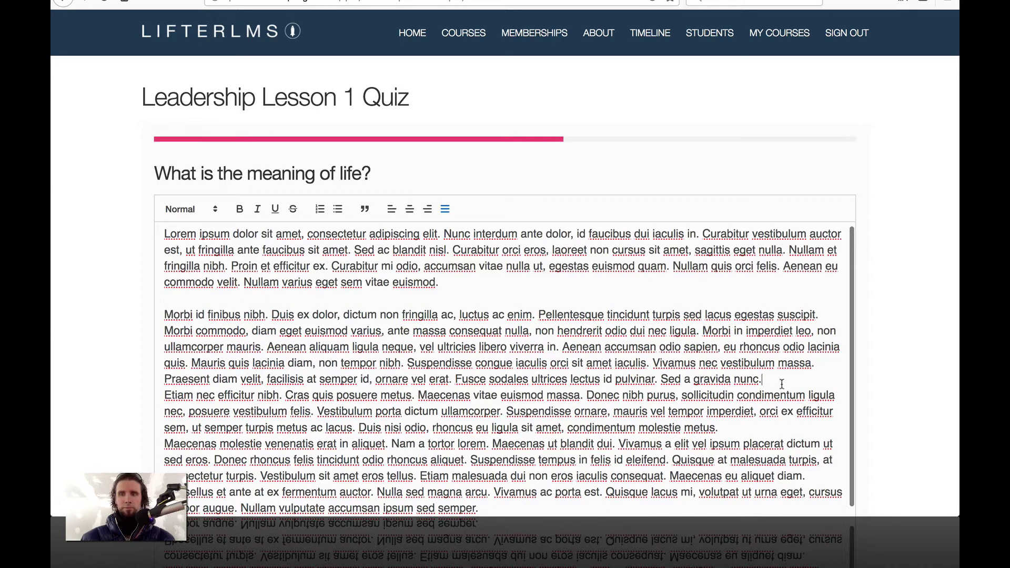
key("Return")
scroll(755, 410, "down", 1)
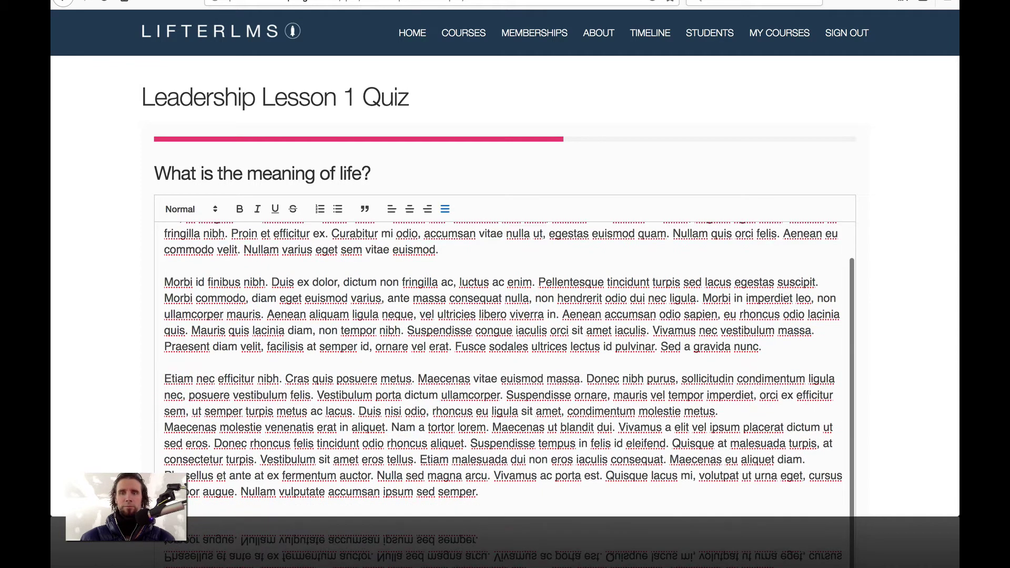
left_click(751, 410)
key("Return")
scroll(650, 371, "down", 1)
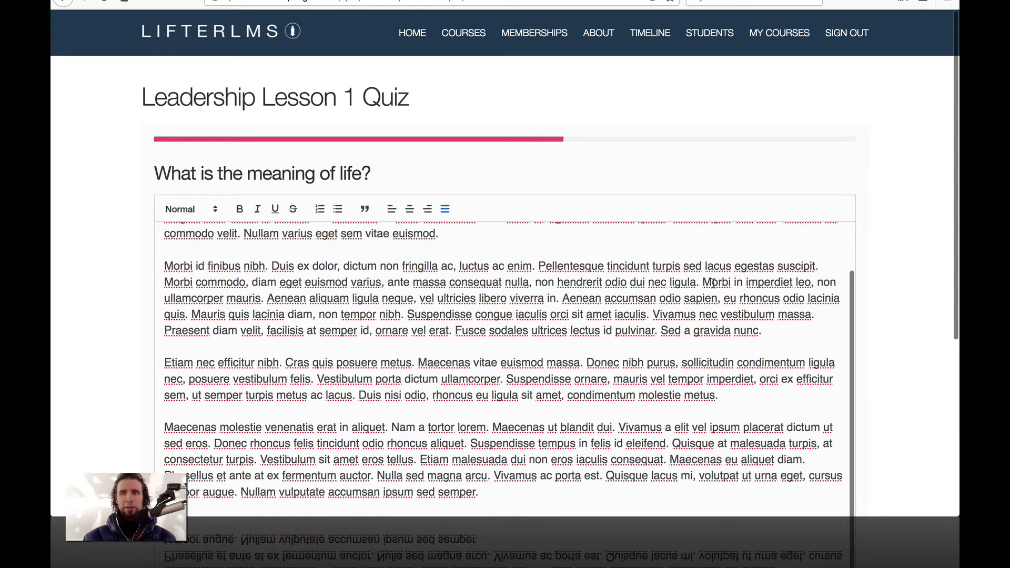
scroll(905, 306, "down", 3)
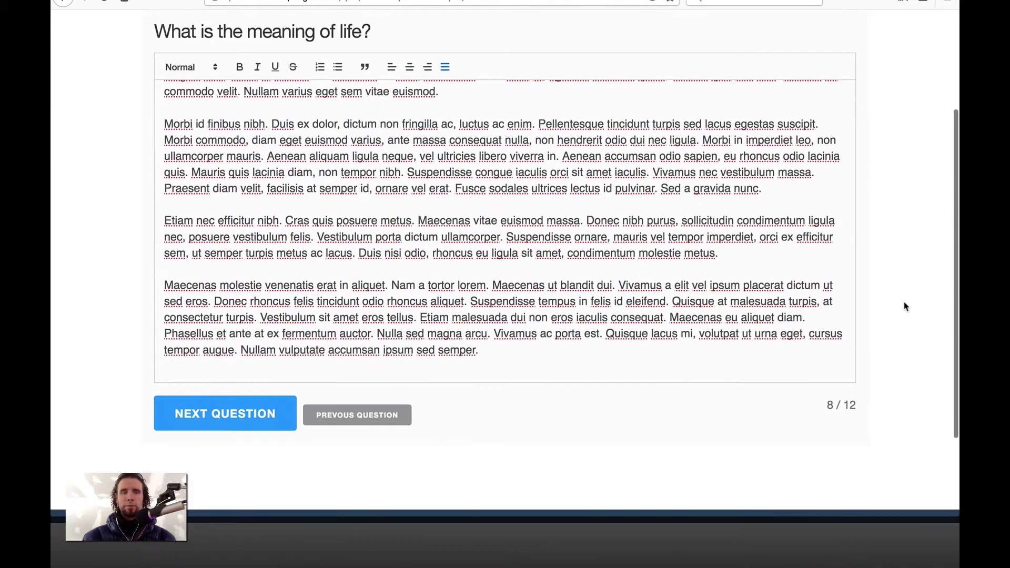
left_click(235, 418)
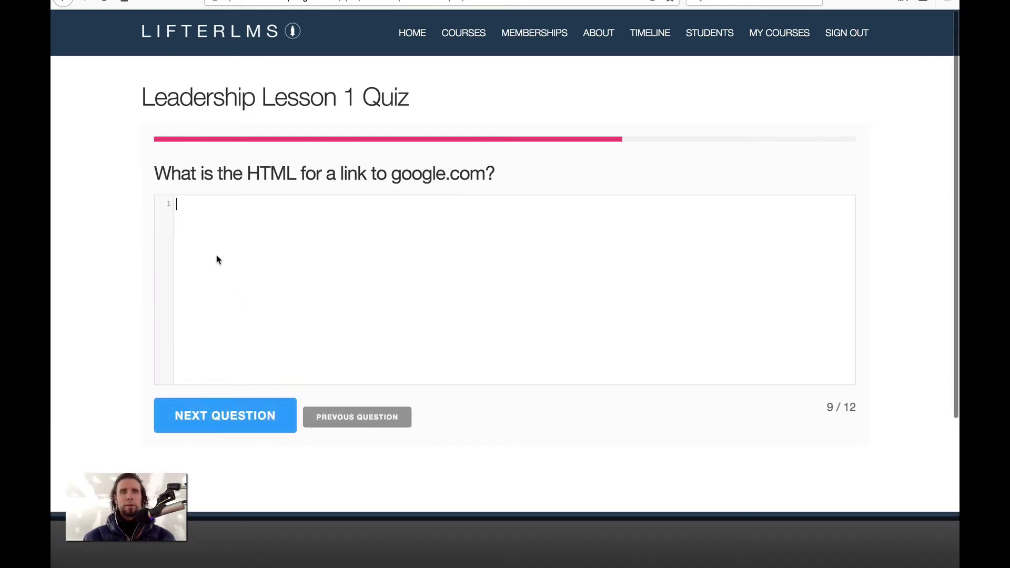
left_click(216, 259)
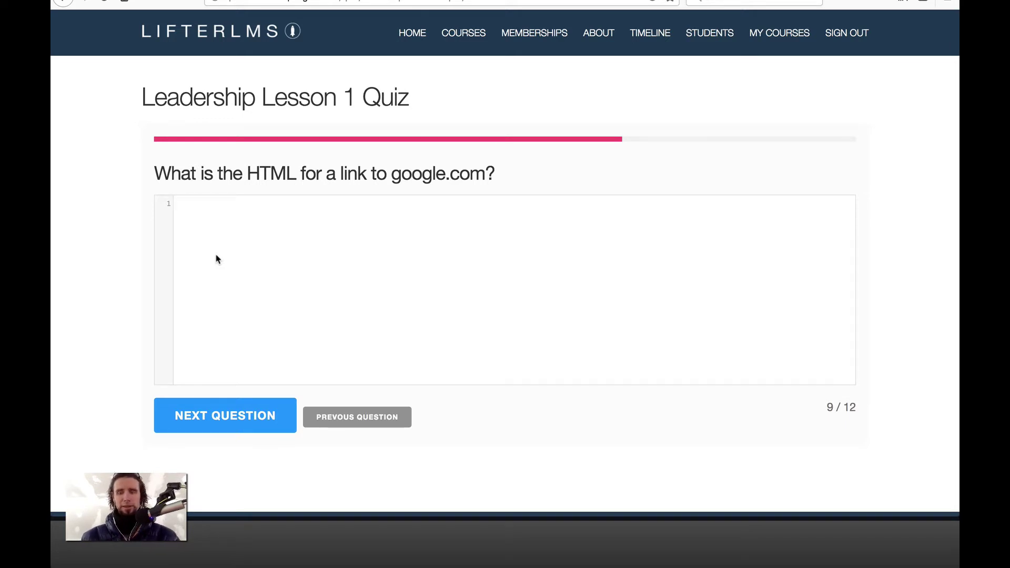
type("http://google.com")
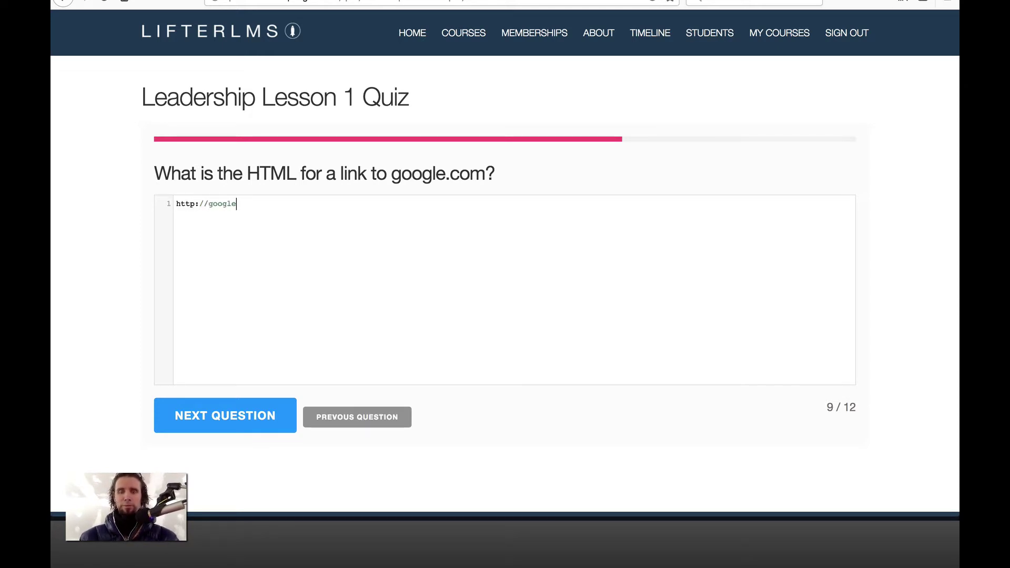
left_click(235, 411)
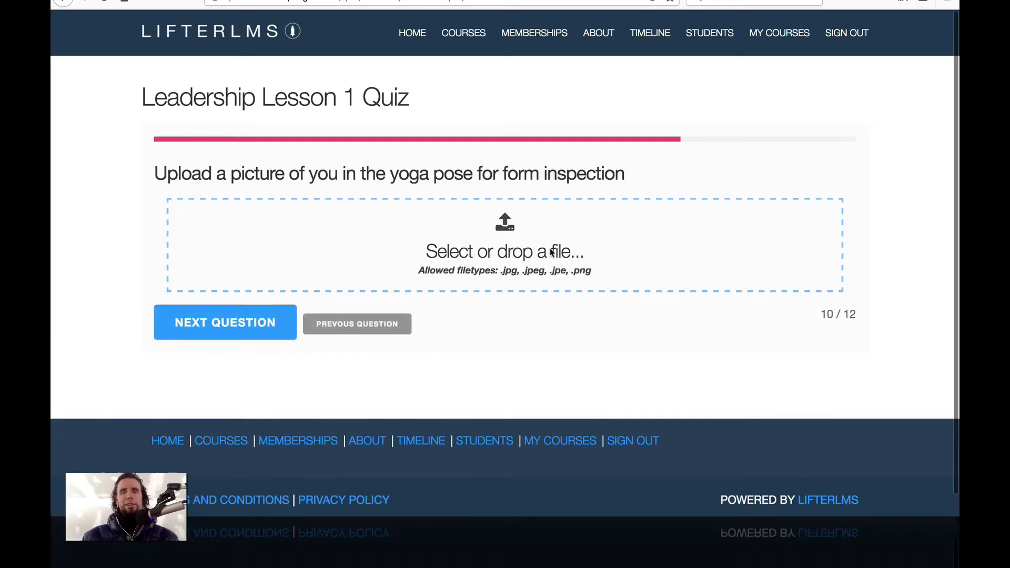
Step: Upload life-863708_1280.jpg from the TEMP folder as the yoga pose photo
left_click(506, 232)
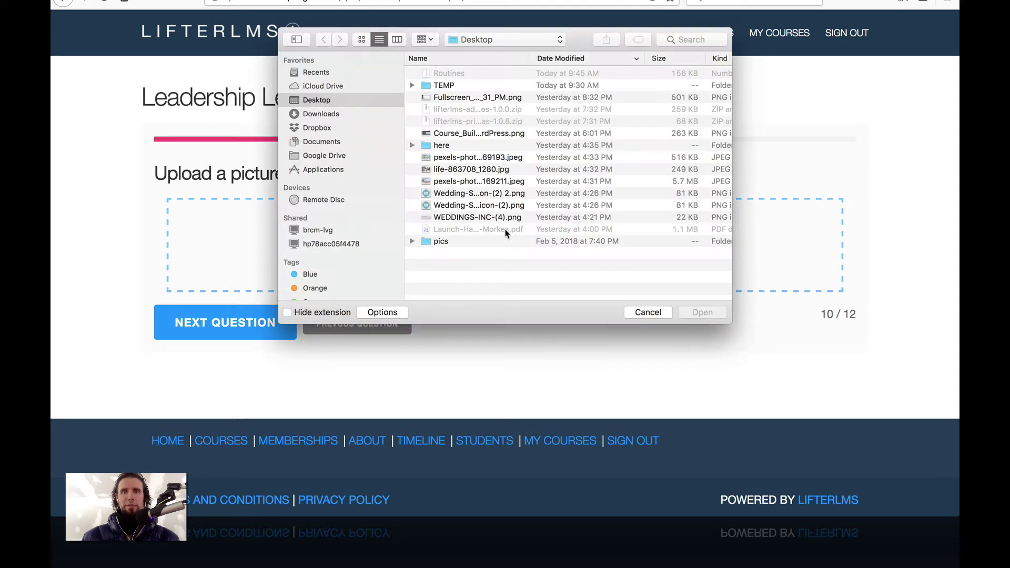
left_click(457, 89)
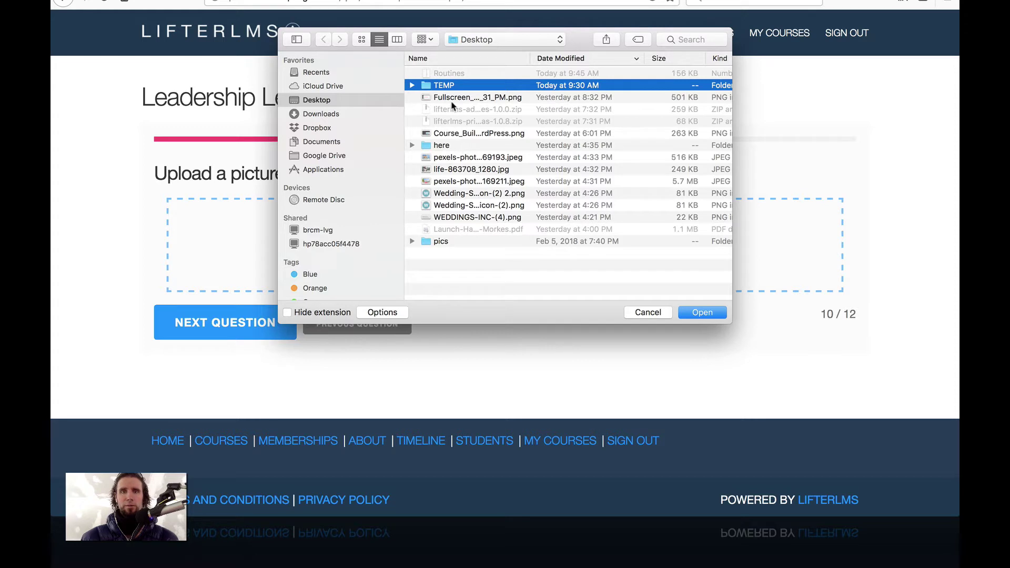
left_click(446, 170)
left_click(693, 312)
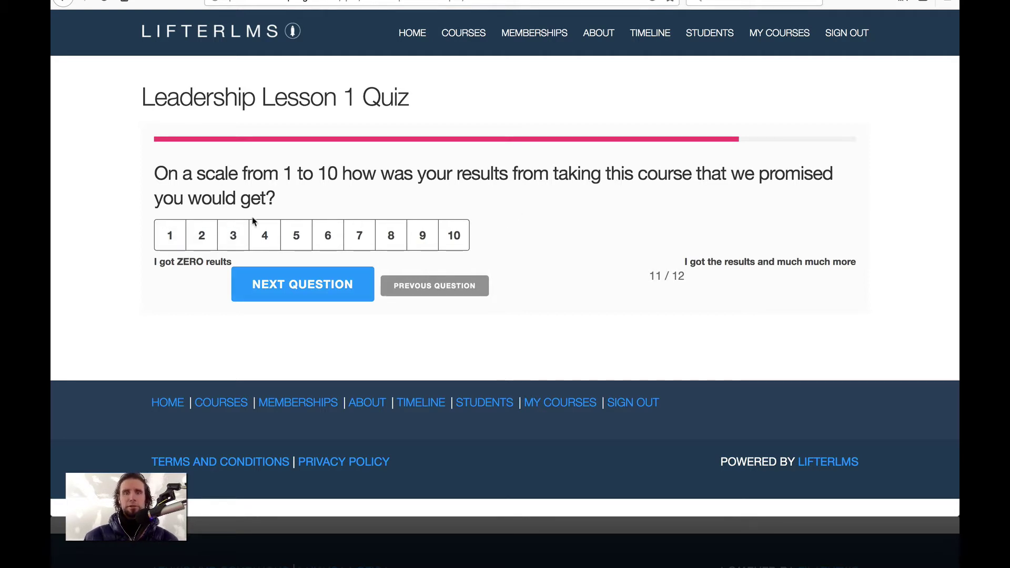
Step: Give the course rating 10, answer B Blue for the sky question, and submit the quiz
left_click(445, 240)
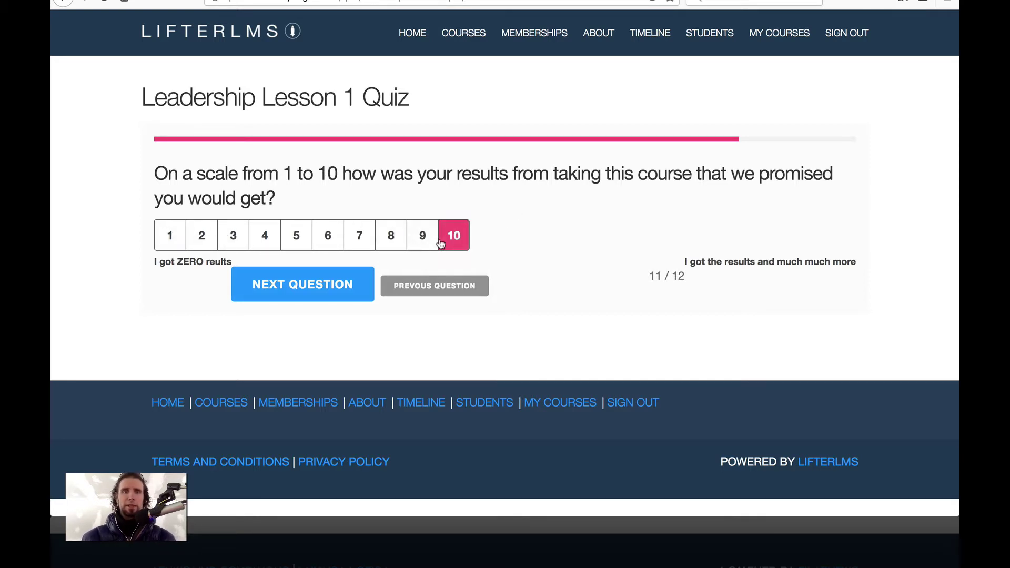
left_click(317, 289)
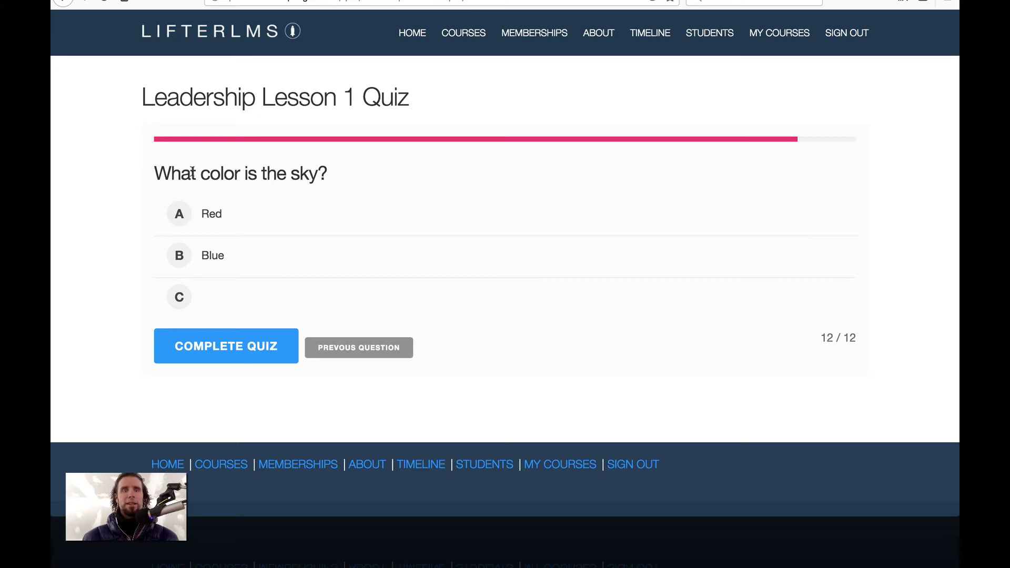
left_click(185, 252)
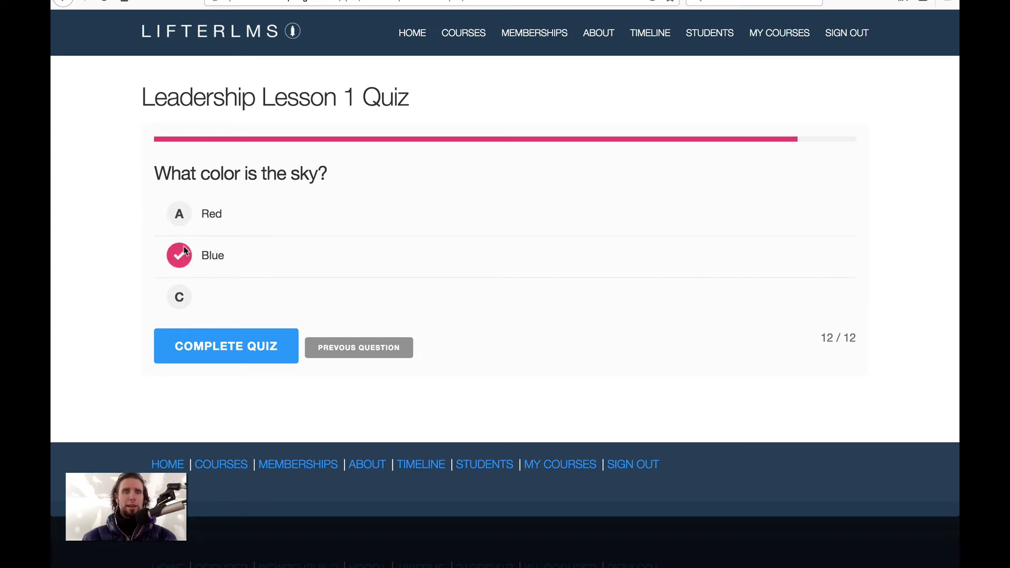
left_click(241, 345)
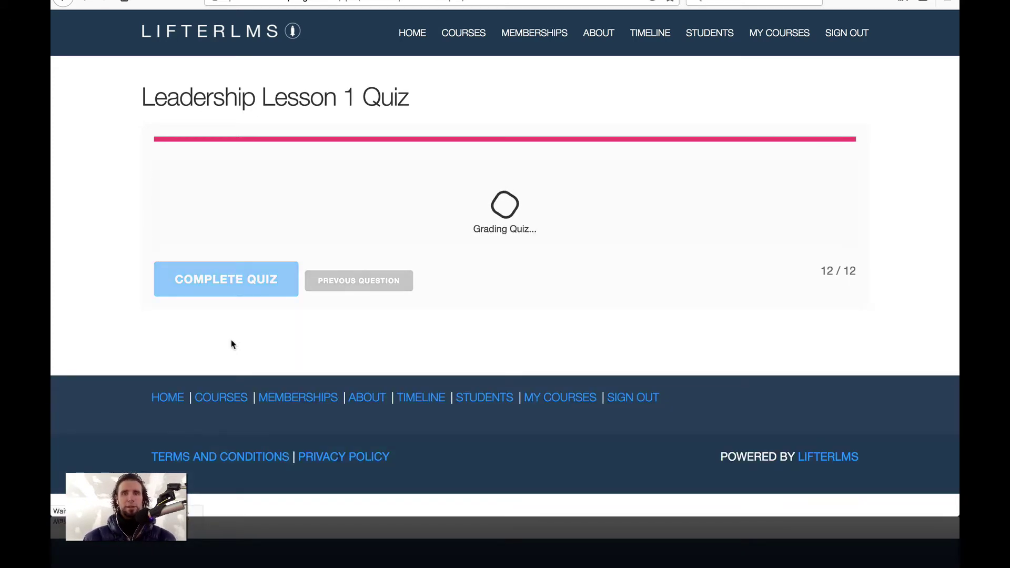
Step: Review the Attempt #1 quiz results: 6/12, pending review
scroll(488, 428, "down", 5)
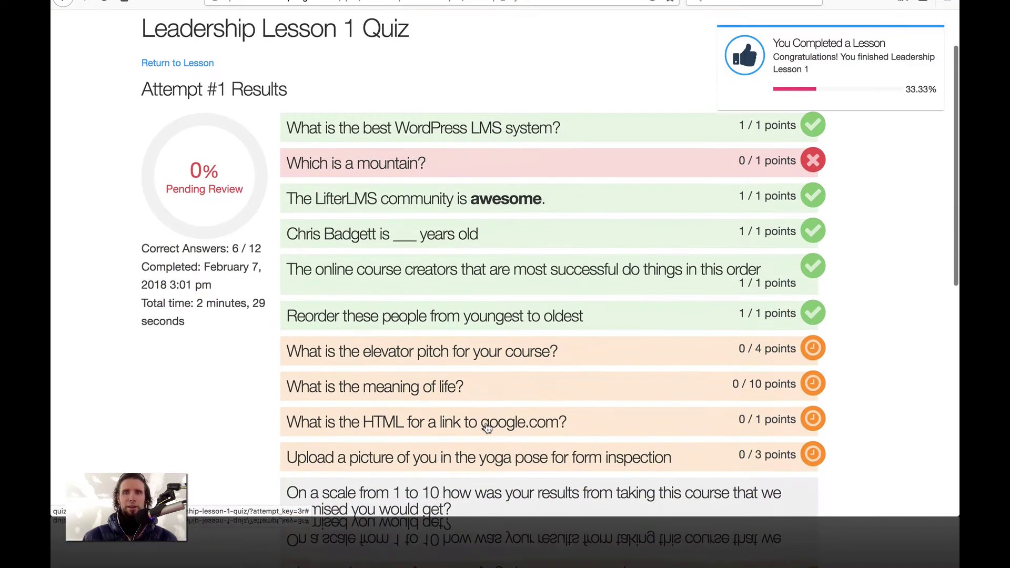
scroll(487, 426, "up", 3)
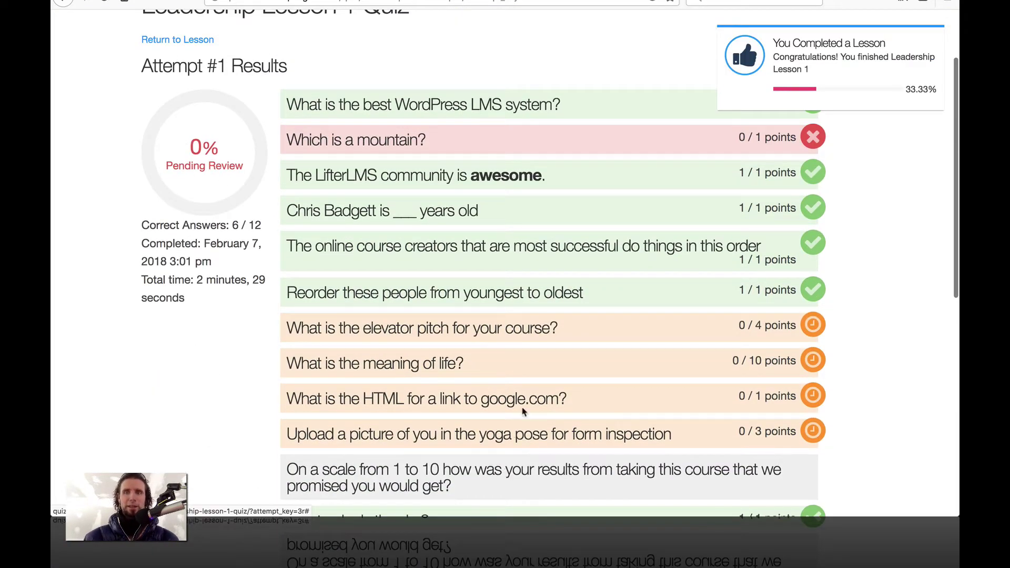
scroll(550, 314, "up", 1)
scroll(550, 314, "down", 3)
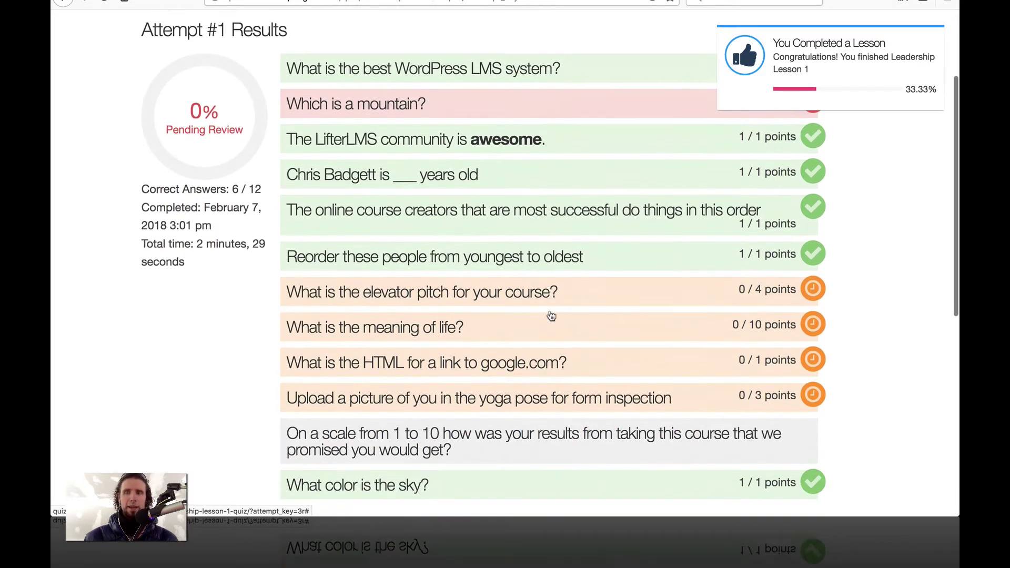
scroll(551, 315, "down", 1)
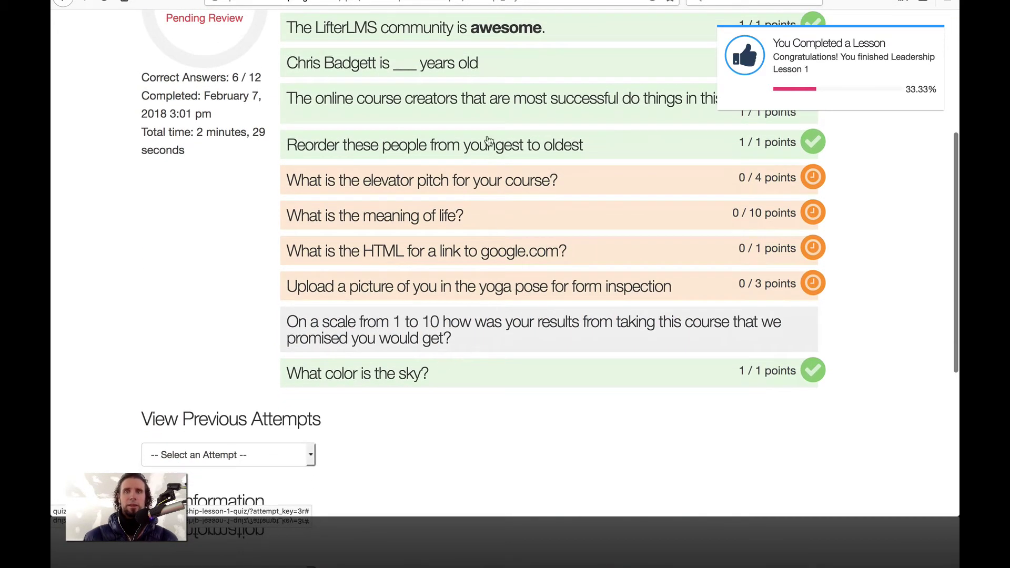
scroll(486, 140, "up", 5)
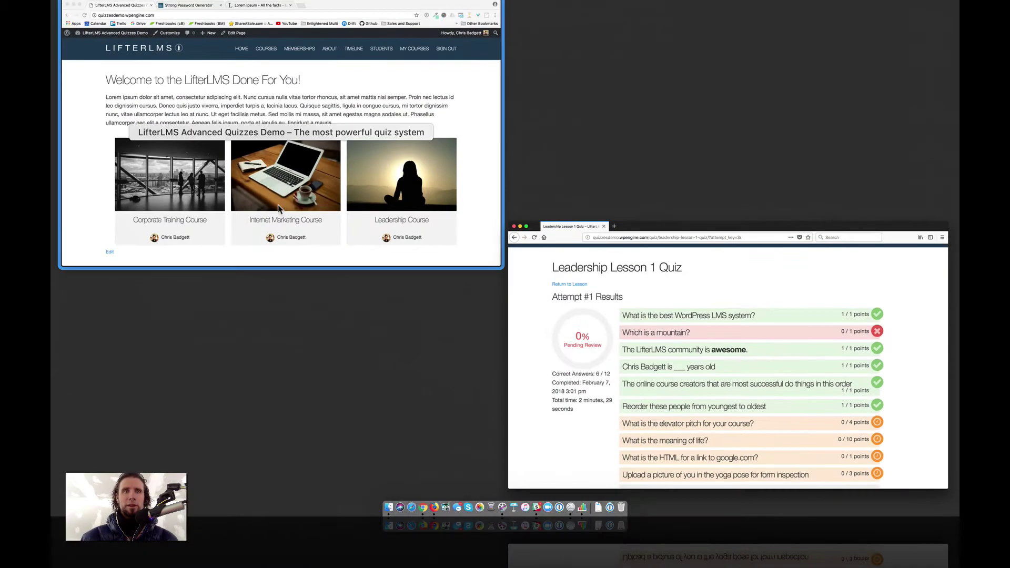
Step: Switch to the admin window showing the demo site's home page
left_click(308, 164)
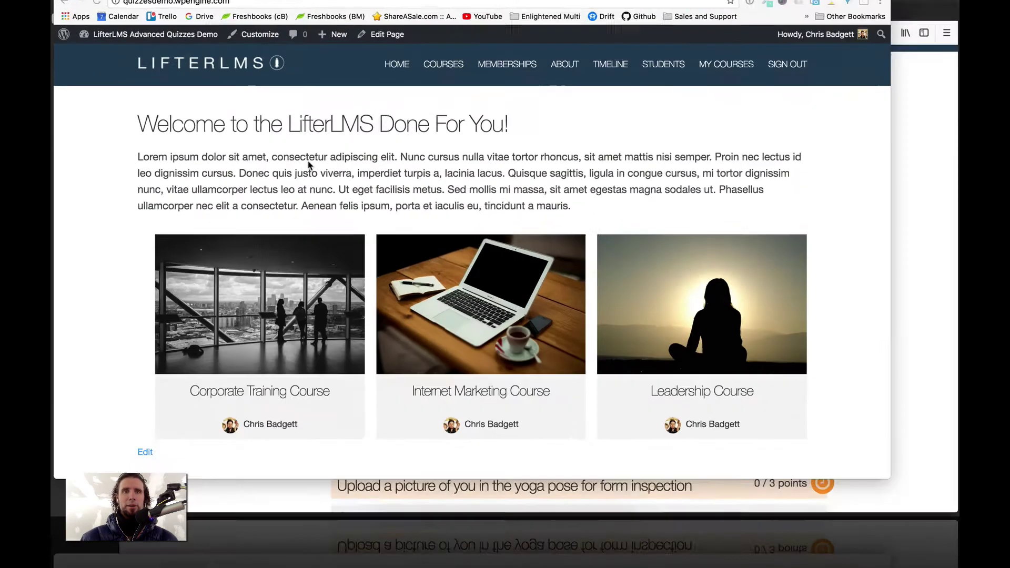
scroll(352, 243, "down", 3)
scroll(353, 242, "up", 4)
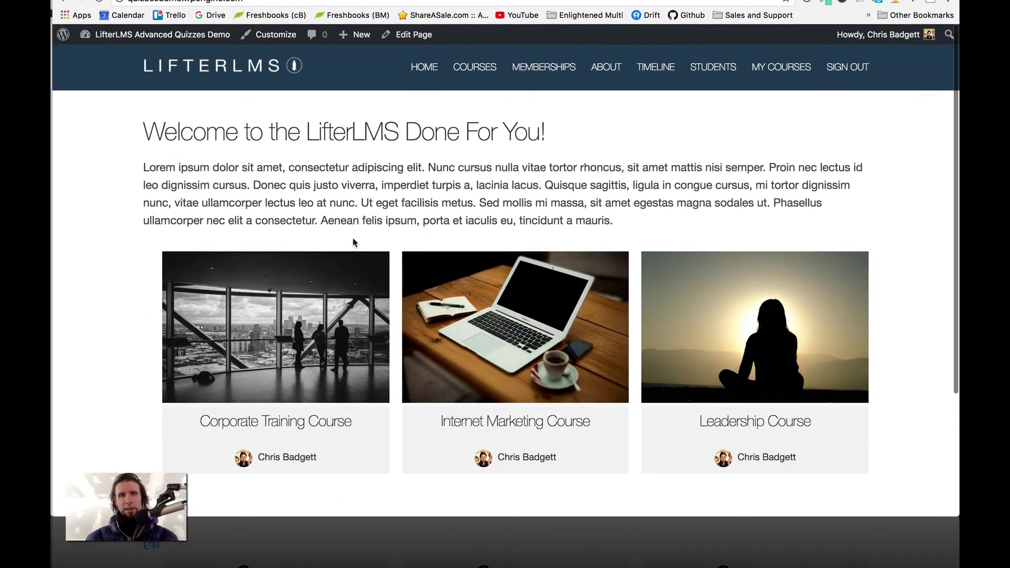
Step: Open the Leadership Course, edit it, and launch the Course Builder
mouse_move(138, 38)
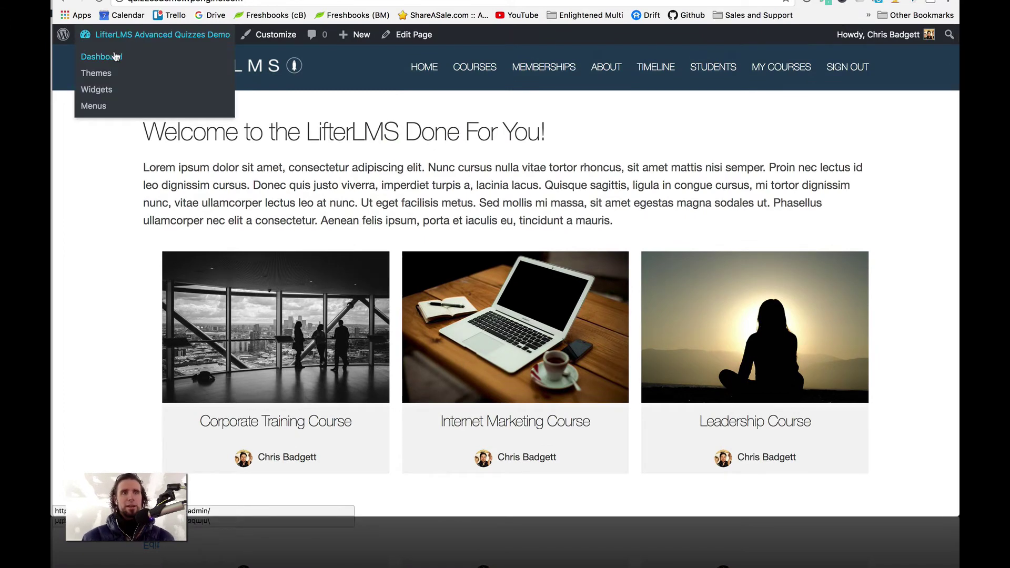
left_click(116, 56)
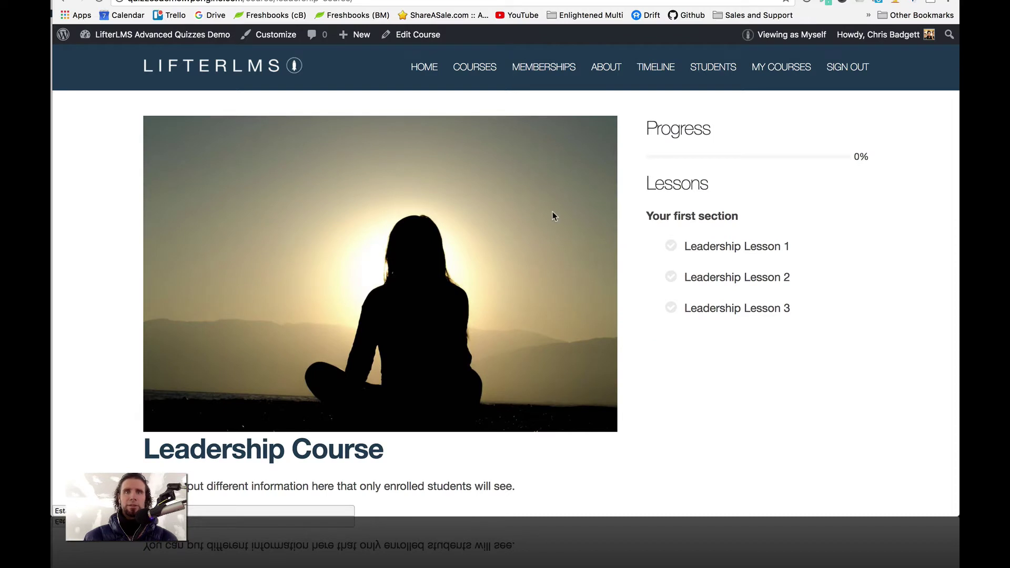
left_click(422, 33)
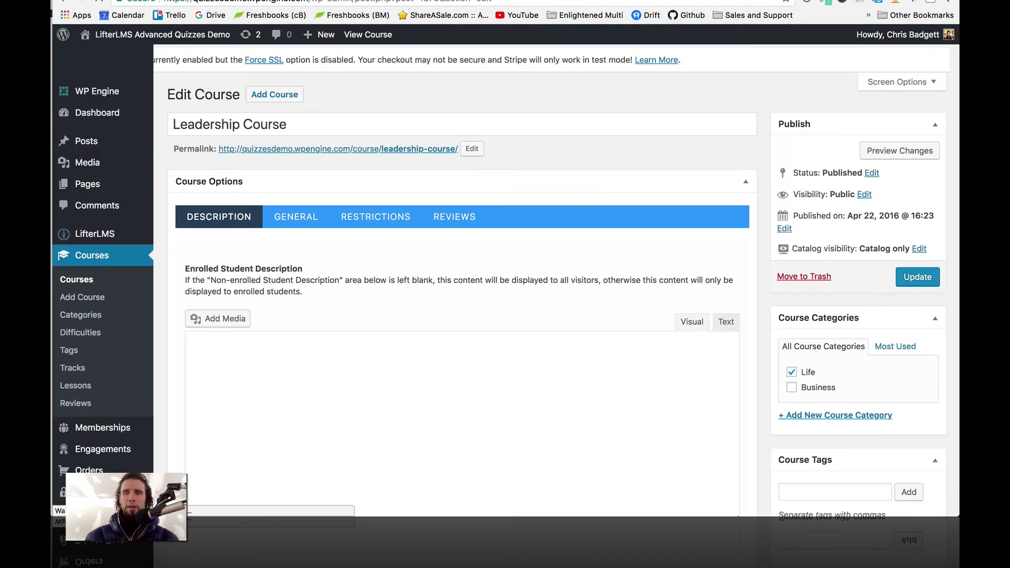
scroll(884, 444, "down", 10)
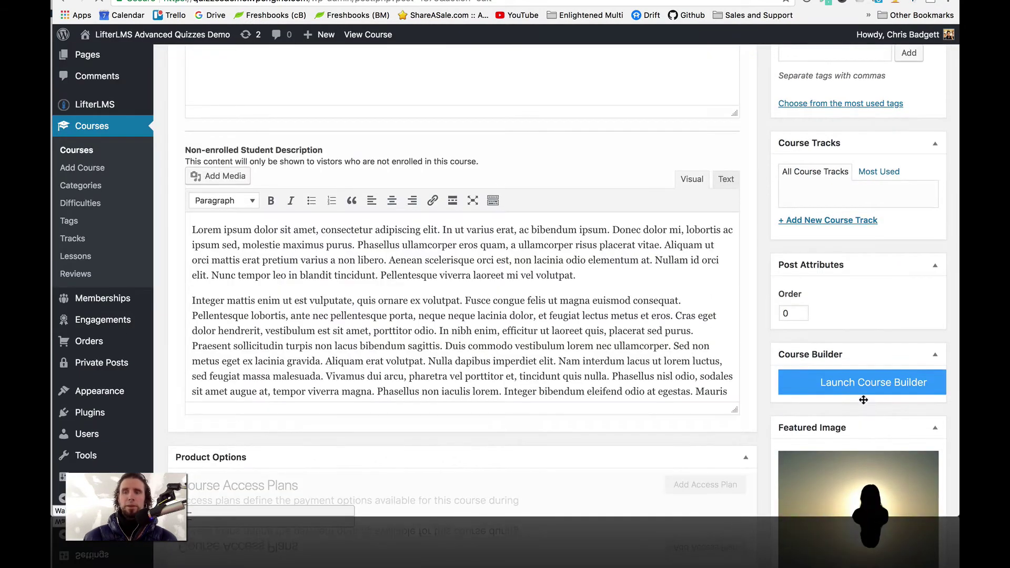
left_click(858, 390)
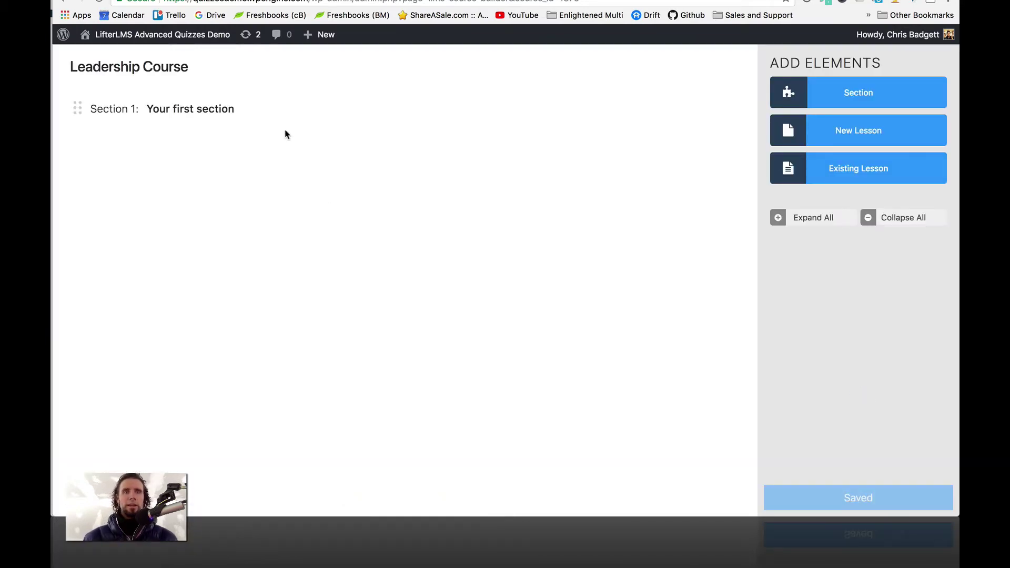
Step: Expand Section 1 and open Lesson 1's quiz, reviewing its 12 questions
left_click(249, 110)
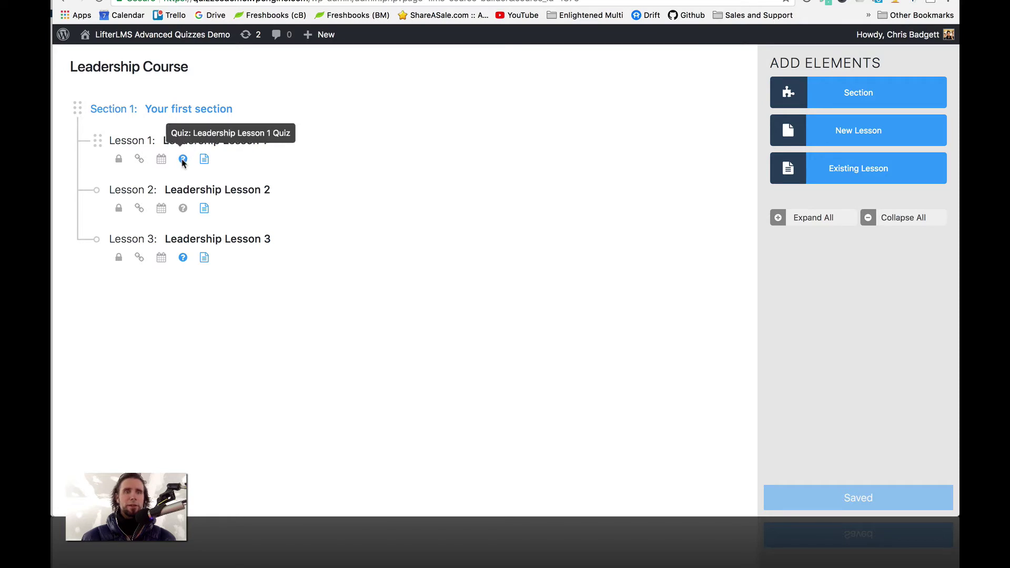
mouse_move(263, 138)
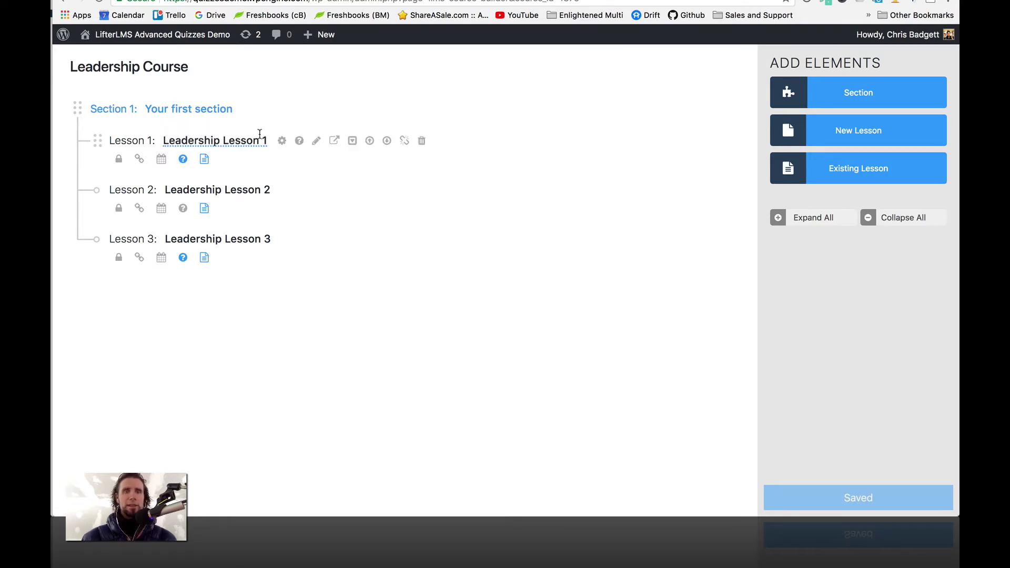
left_click(299, 141)
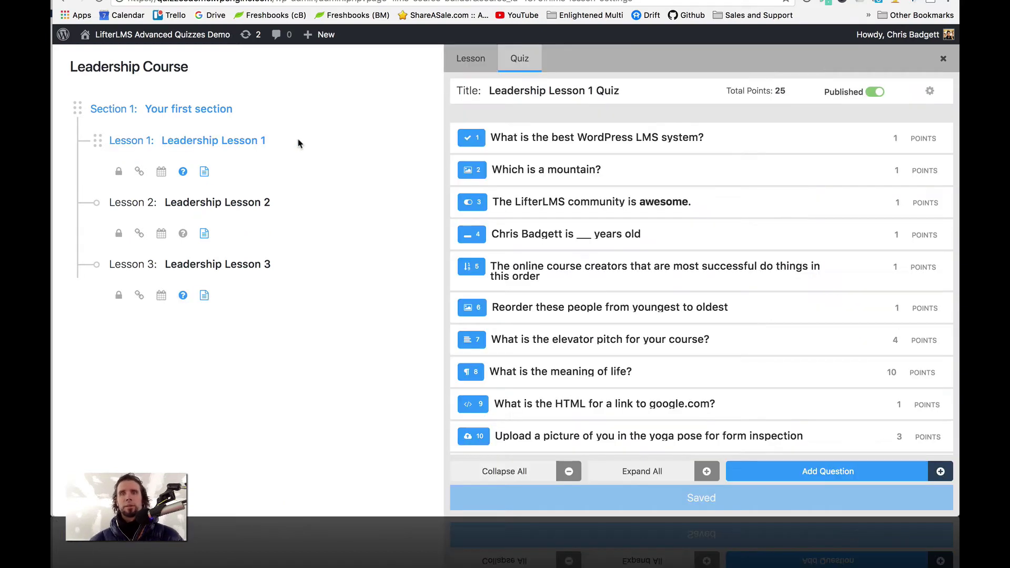
scroll(607, 277, "down", 1)
scroll(607, 278, "down", 2)
scroll(621, 295, "up", 2)
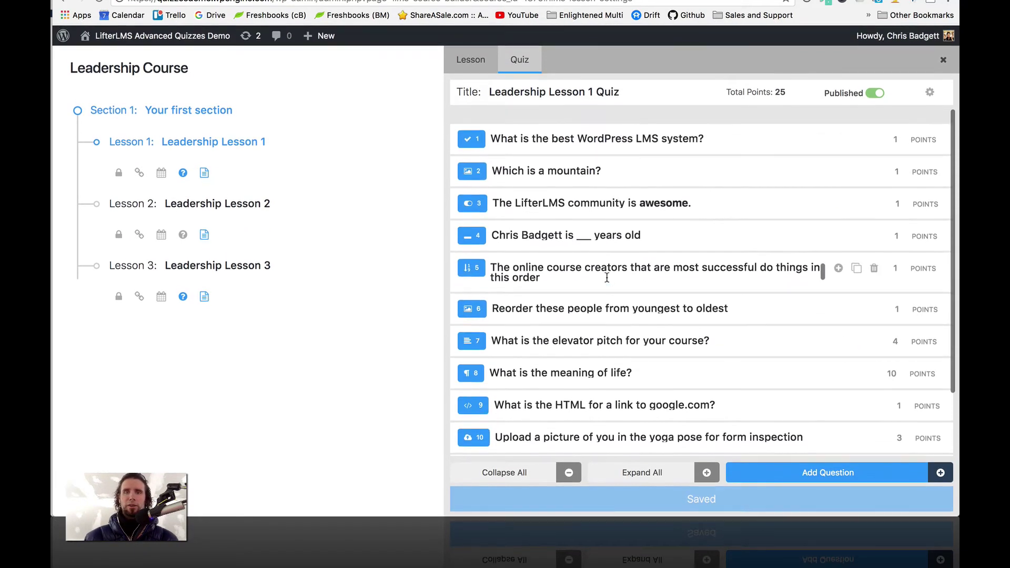
scroll(648, 332, "down", 2)
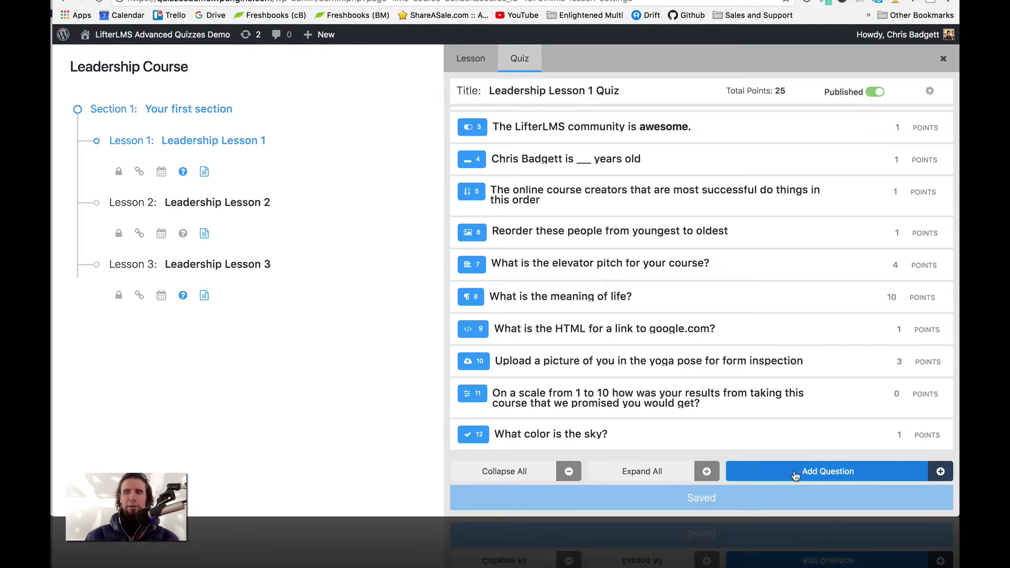
Step: View the Add Question type list, then close it without adding a question
left_click(794, 471)
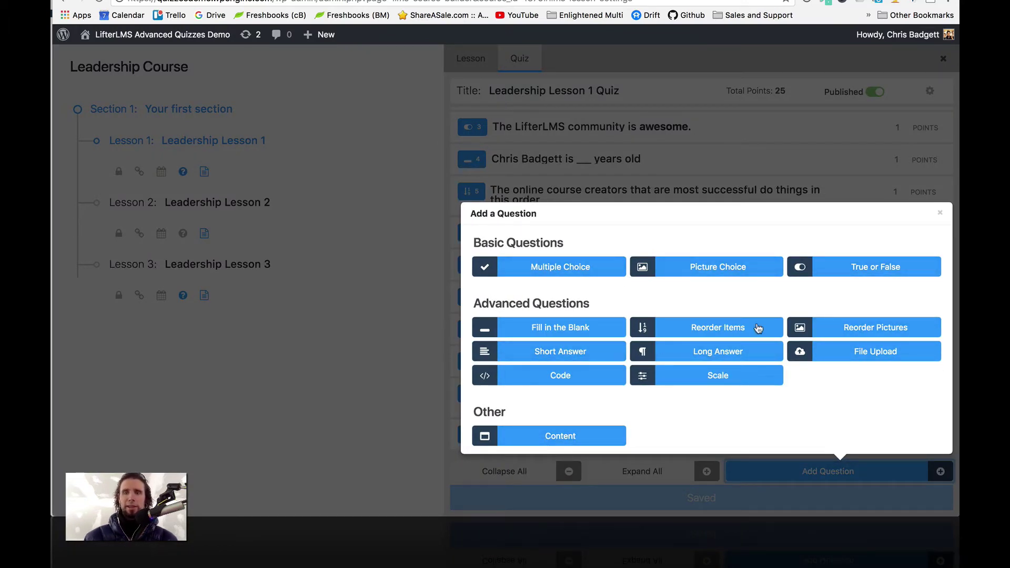
left_click(940, 213)
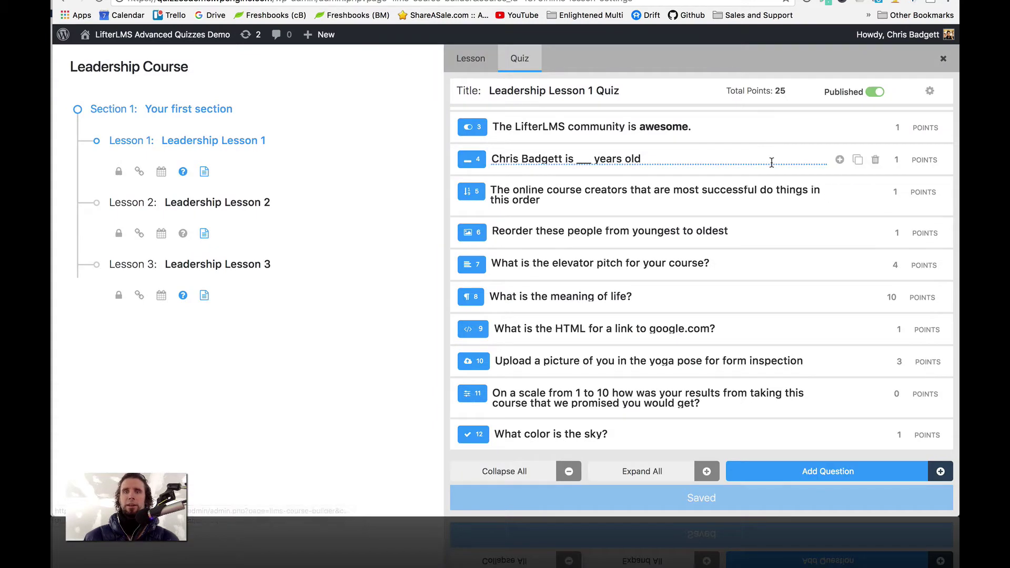
scroll(772, 162, "up", 3)
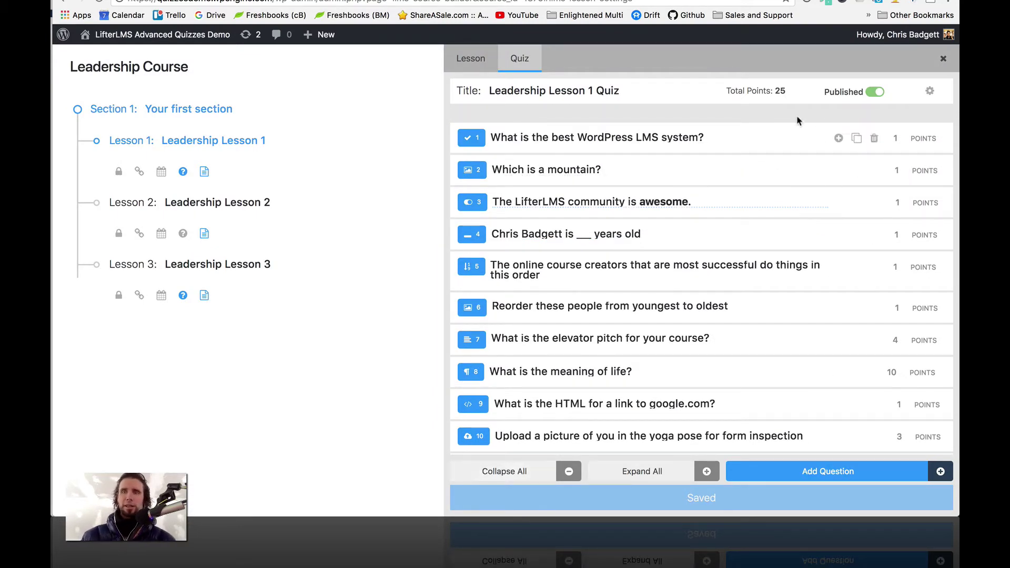
Step: Expand question 1 and switch its Description and Image options on and back off
left_click(839, 138)
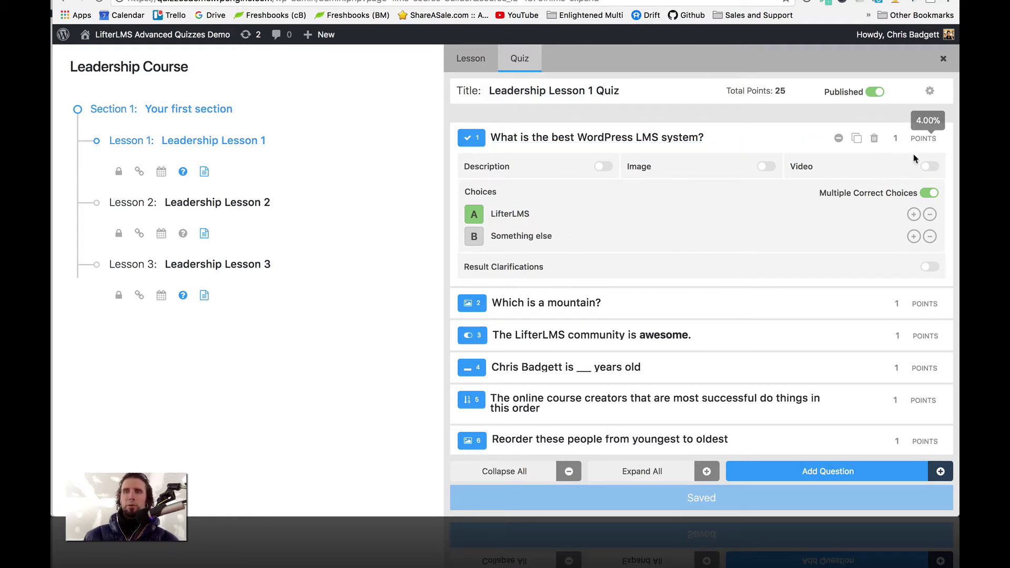
mouse_move(897, 140)
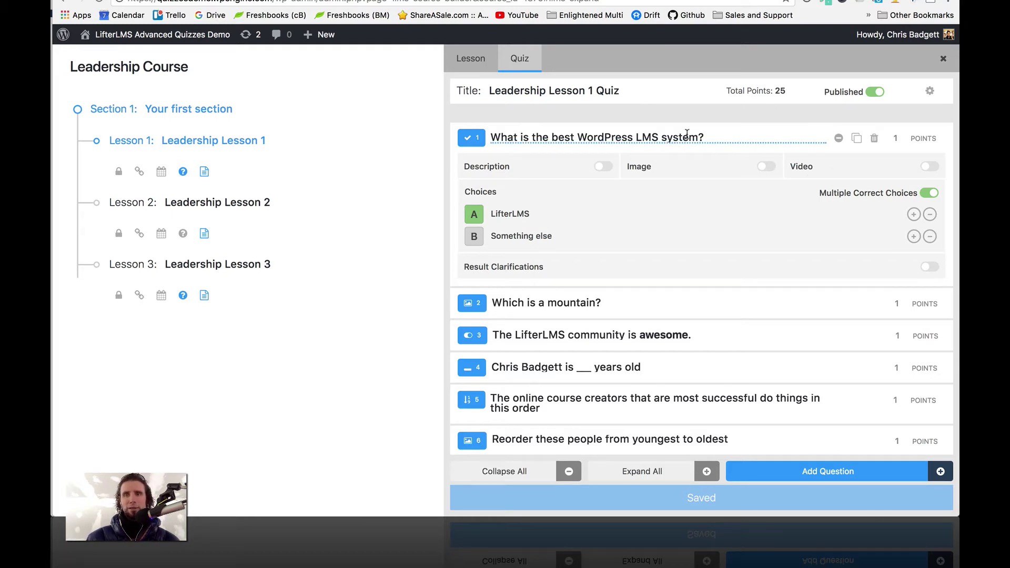
left_click(601, 167)
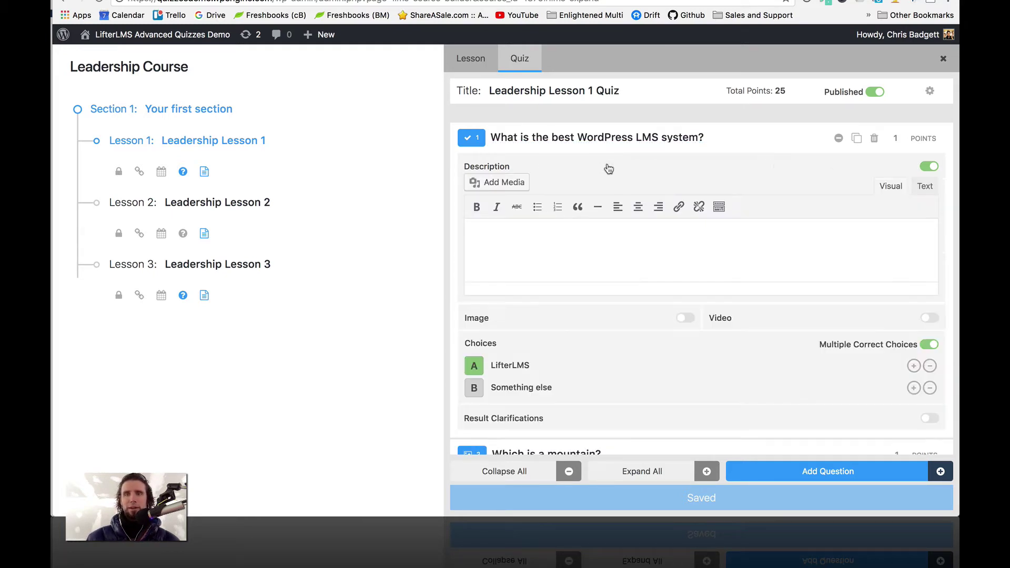
left_click(930, 166)
left_click(767, 167)
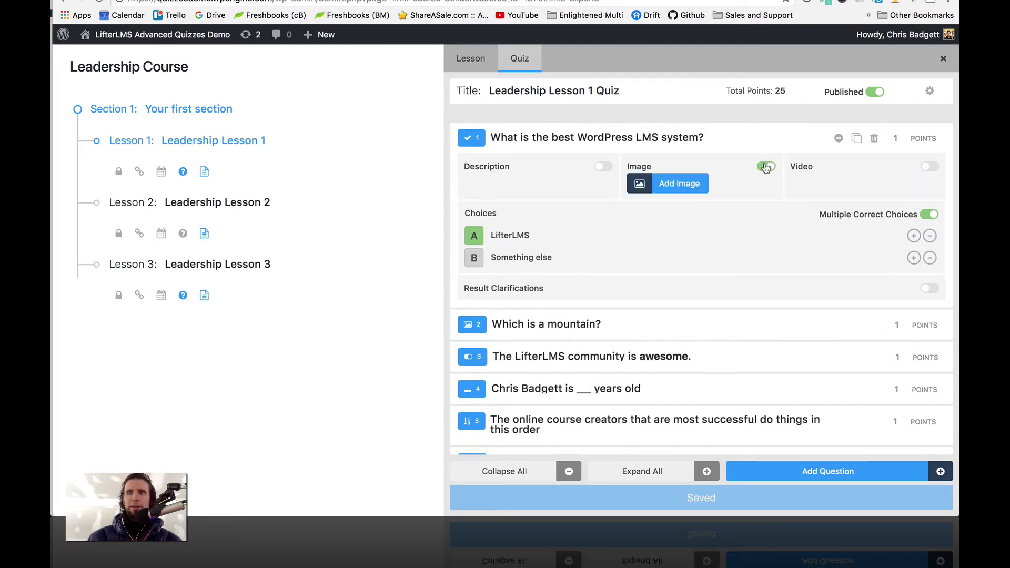
left_click(767, 167)
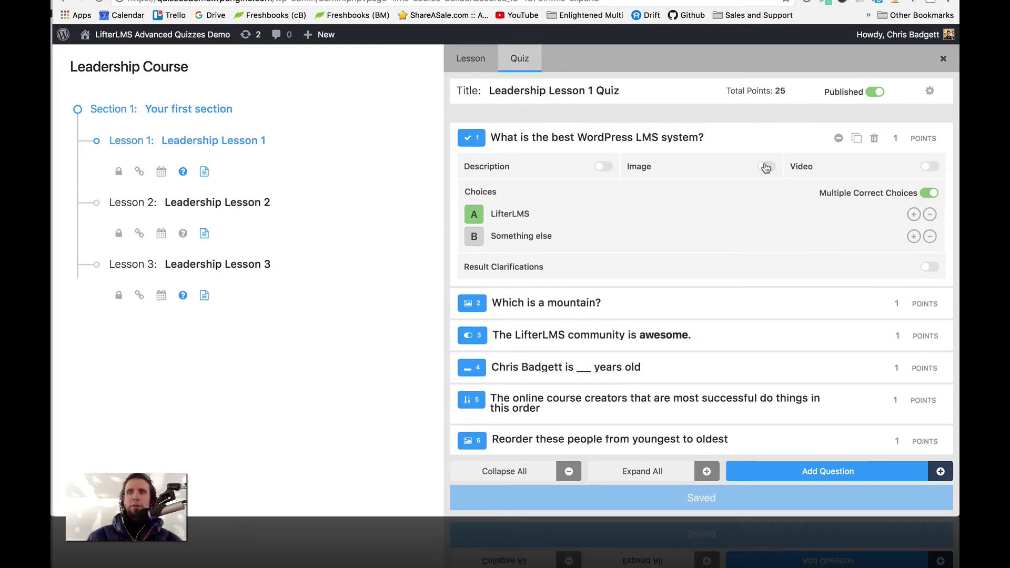
Step: Add and remove a choice C, adjust correct answers, and disable Multiple Correct Choices
left_click(914, 237)
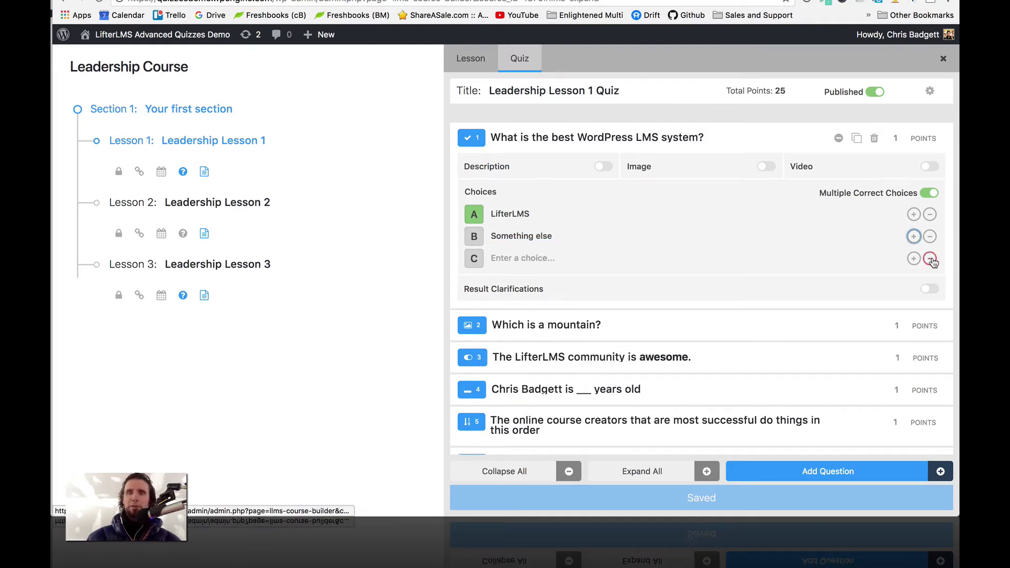
left_click(930, 259)
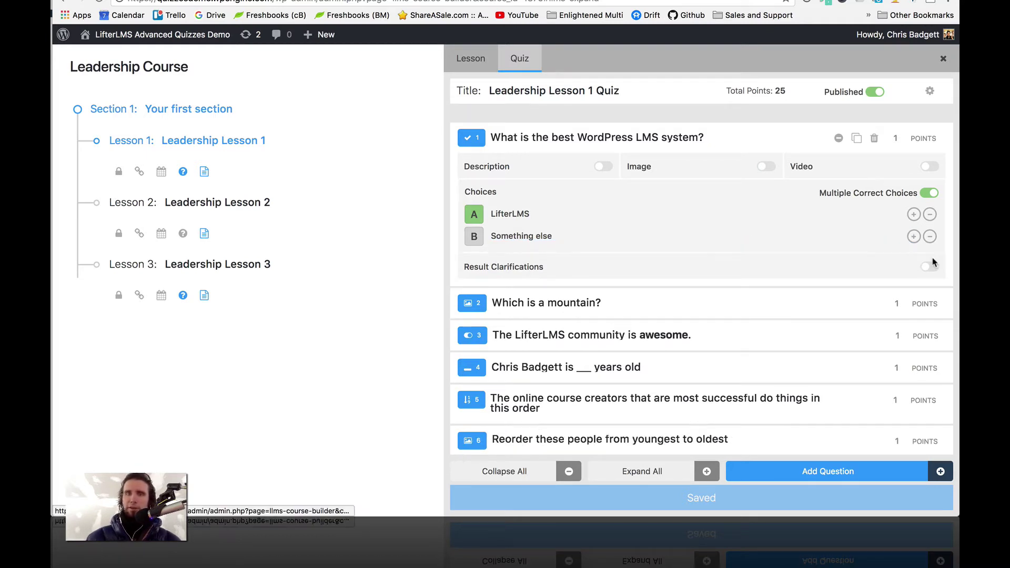
left_click(479, 238)
left_click(474, 214)
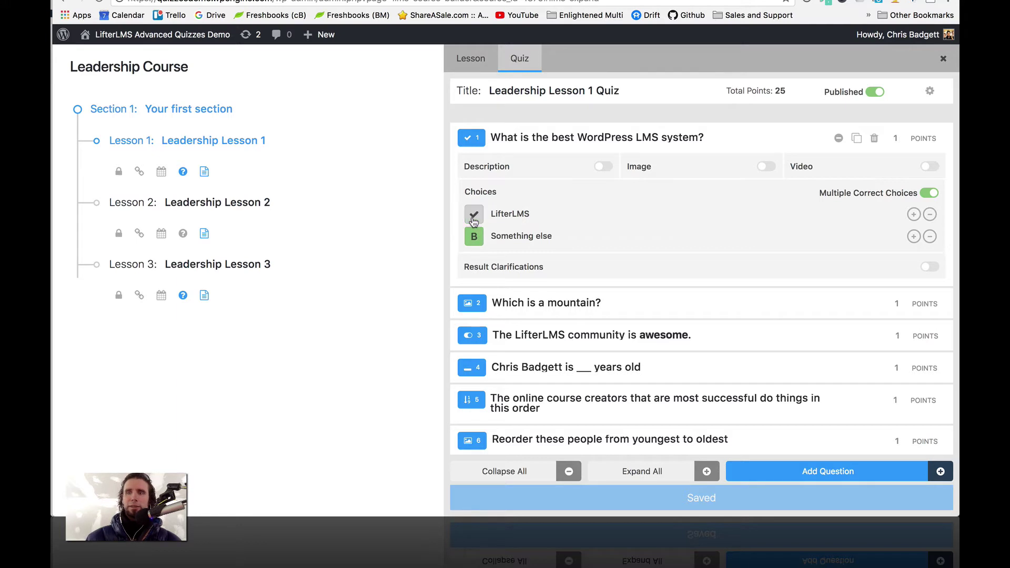
left_click(474, 214)
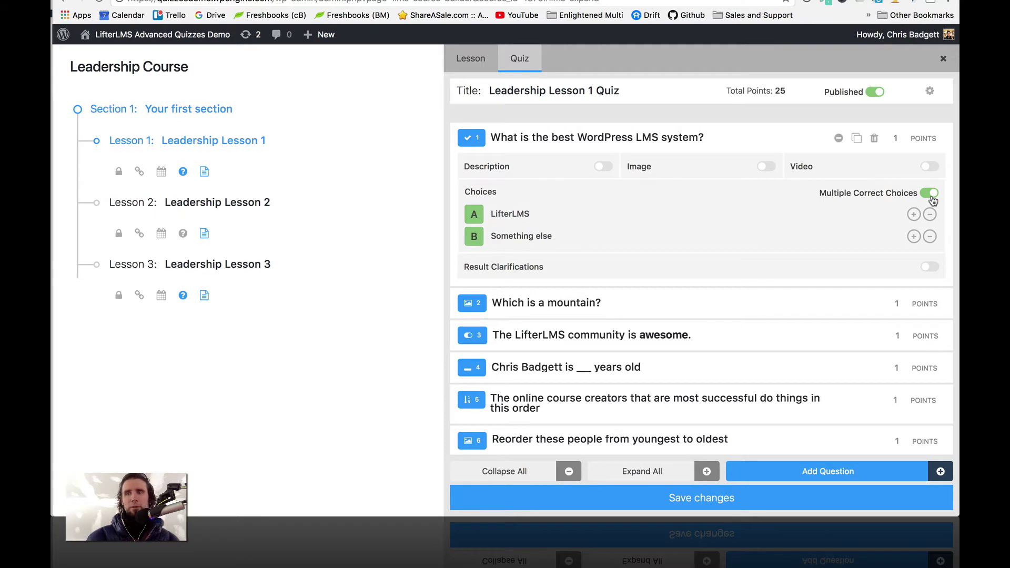
left_click(931, 196)
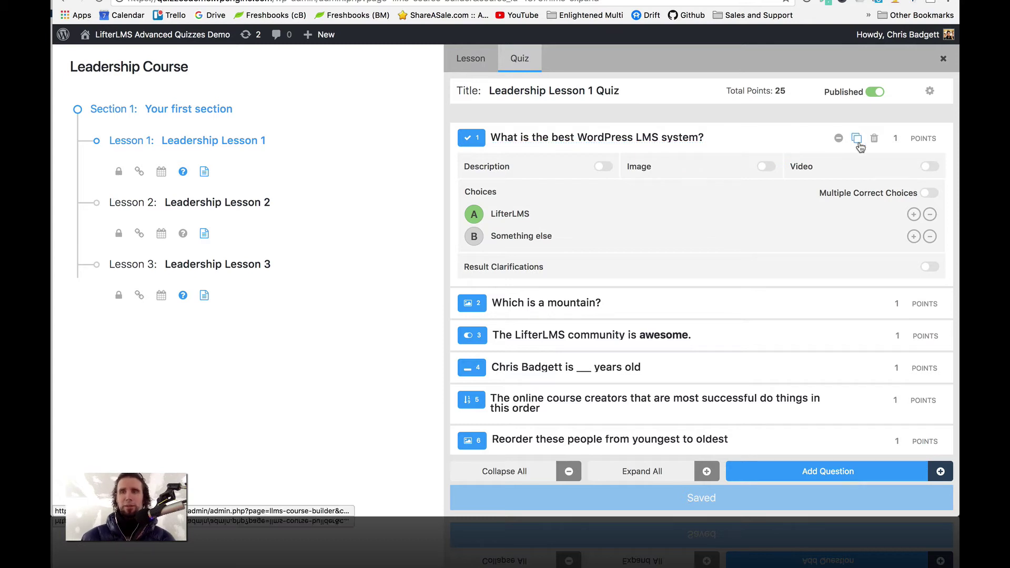
Step: Open question 2 'Which is a mountain?', change the correct picture, and add then remove choice D
left_click(839, 139)
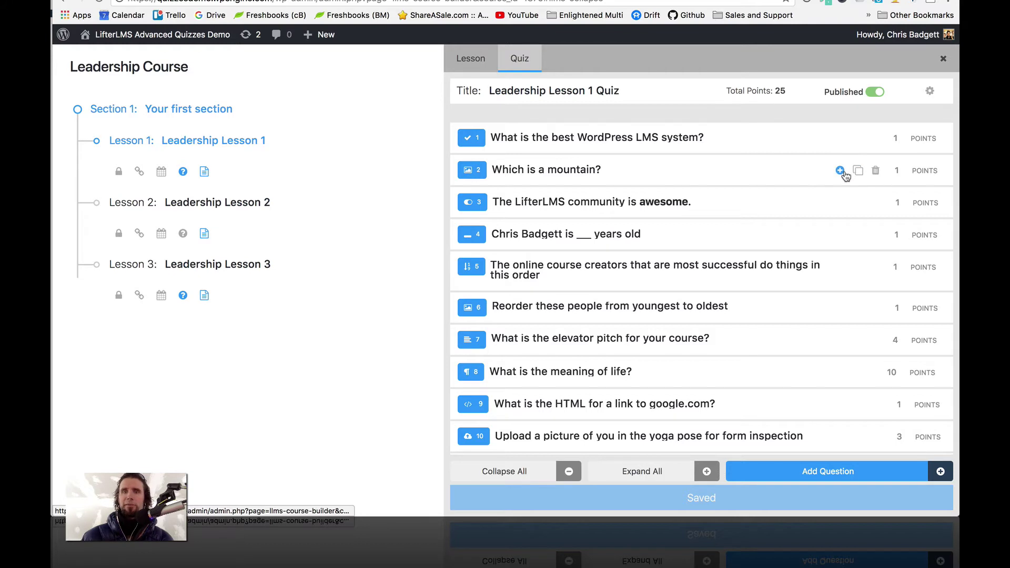
left_click(840, 170)
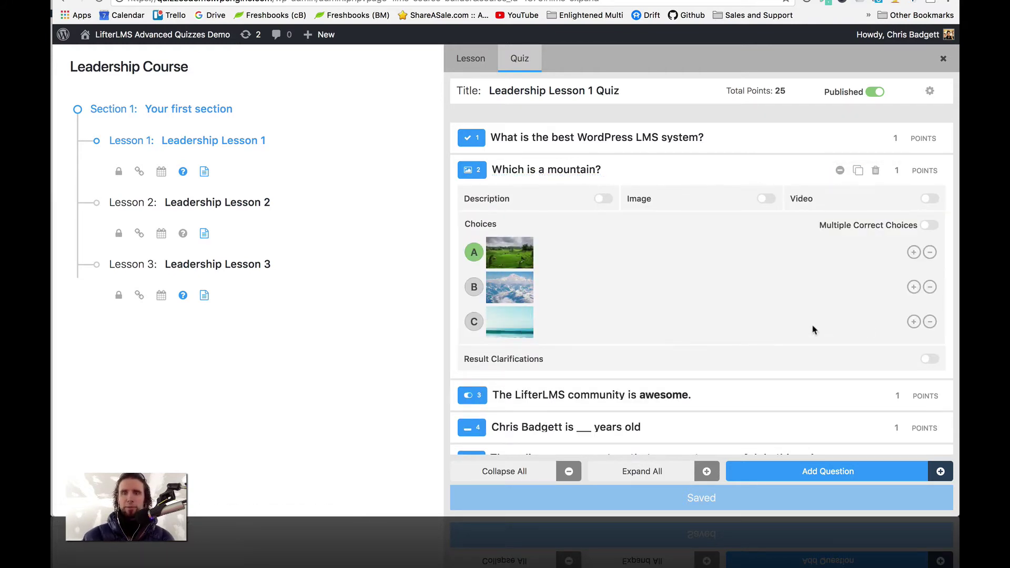
left_click(475, 289)
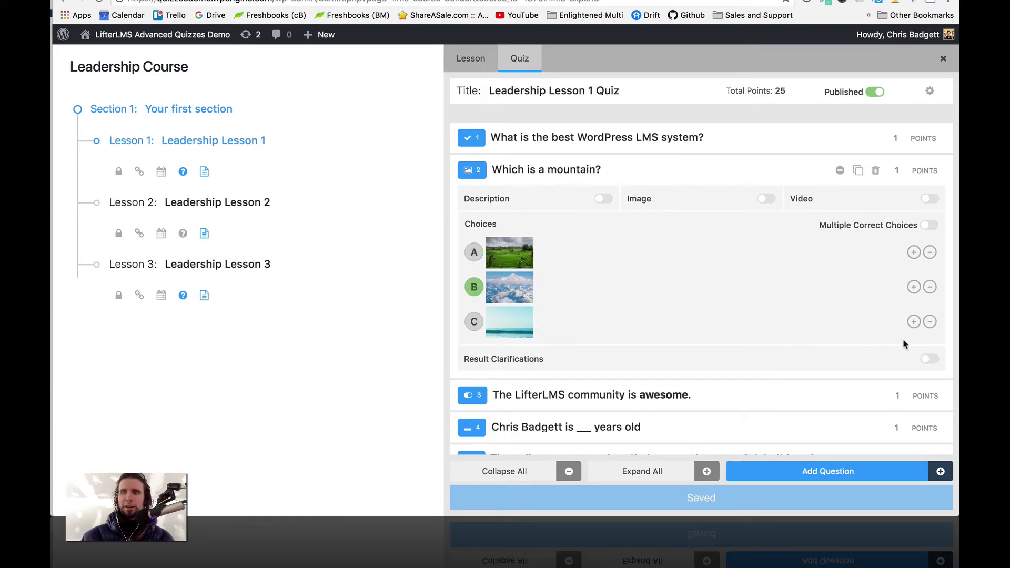
left_click(914, 321)
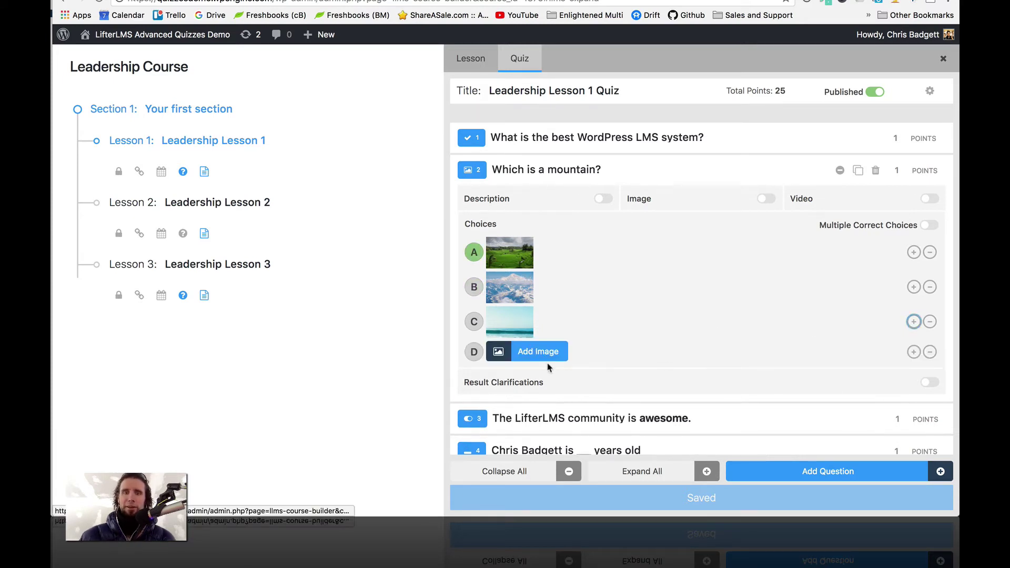
left_click(928, 351)
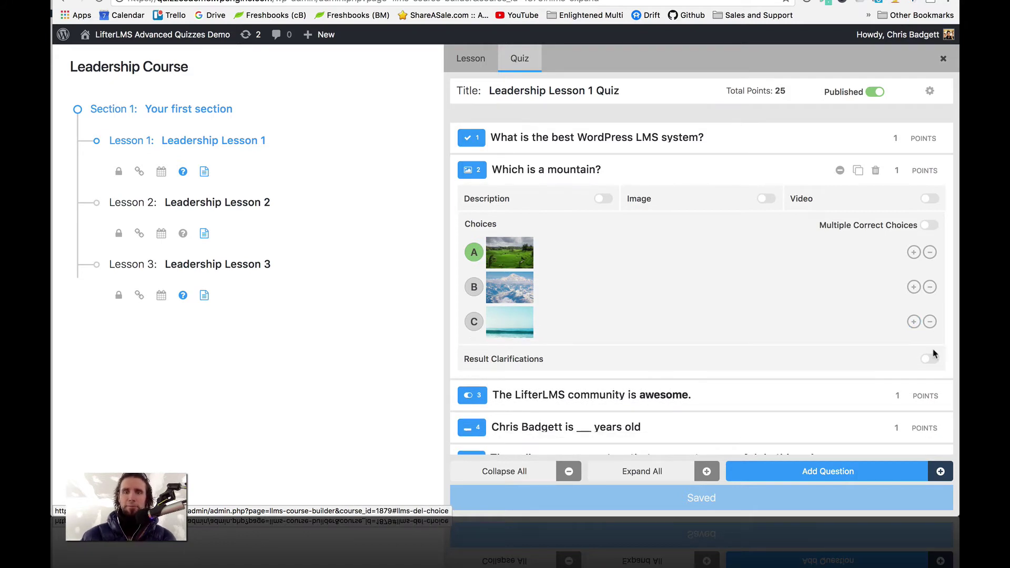
scroll(757, 340, "down", 1)
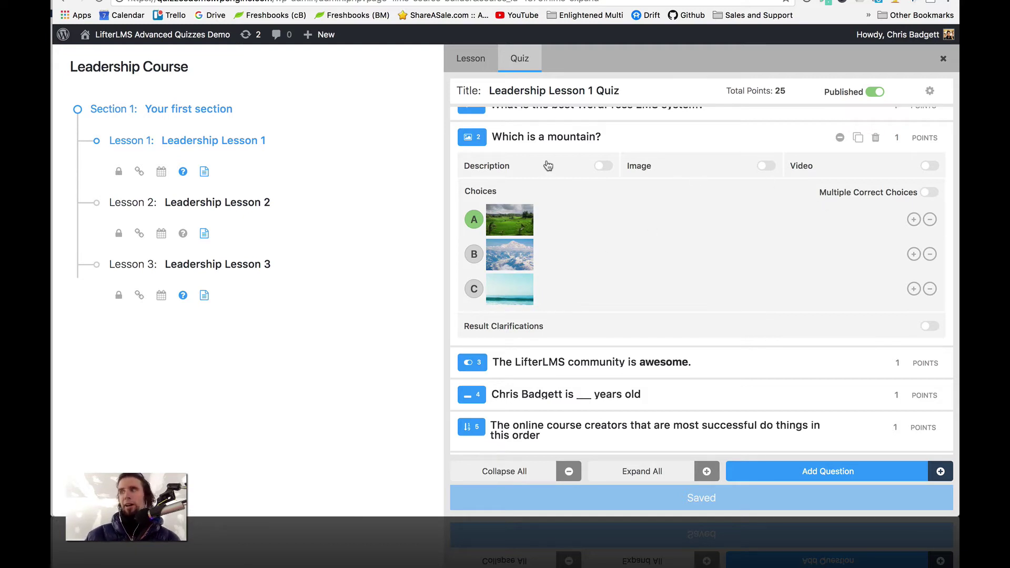
scroll(651, 223, "up", 2)
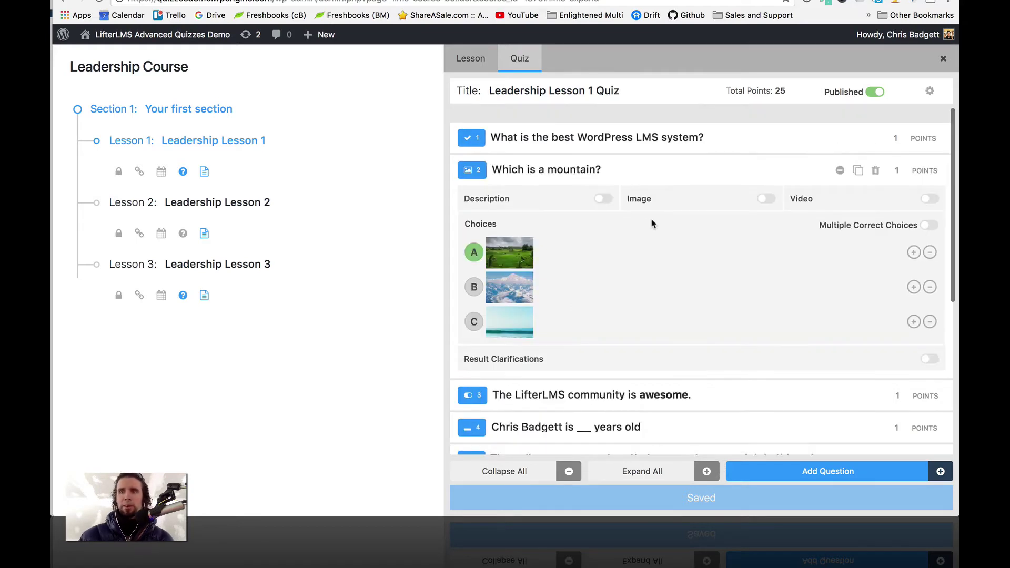
Step: Open question 3 'The LifterLMS community is awesome.' and edit its True choice text
left_click(842, 170)
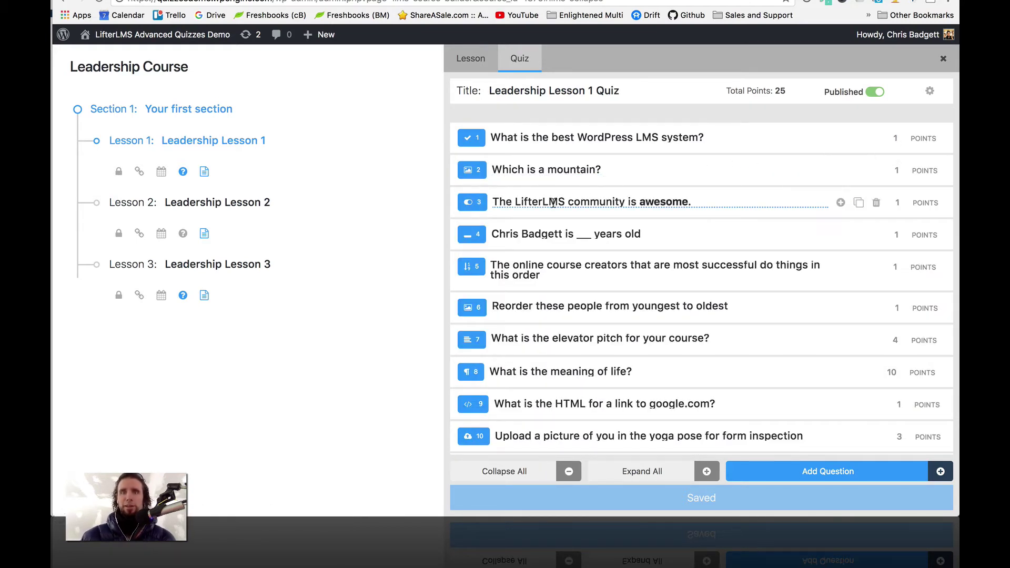
left_click(840, 202)
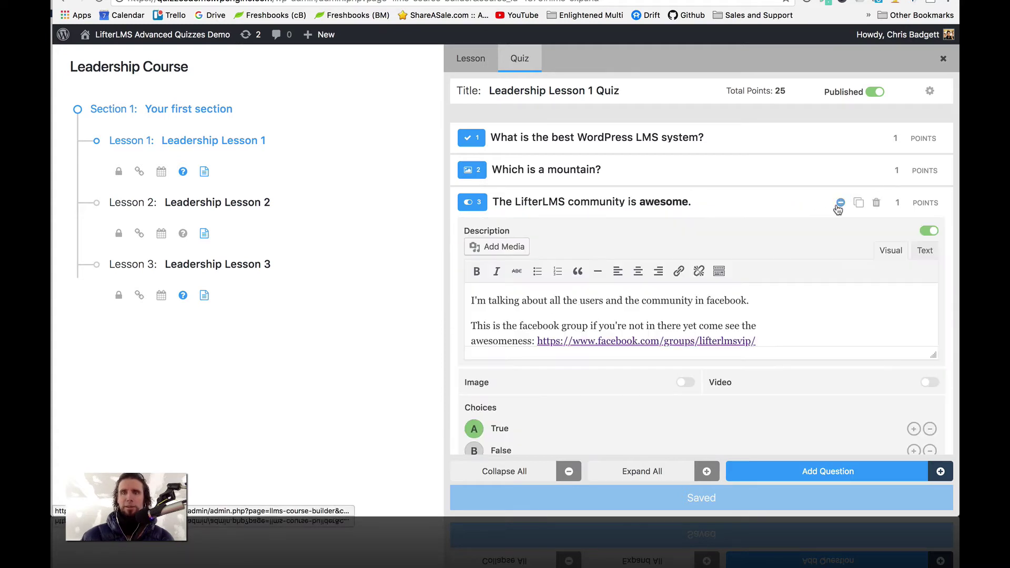
scroll(657, 396, "down", 3)
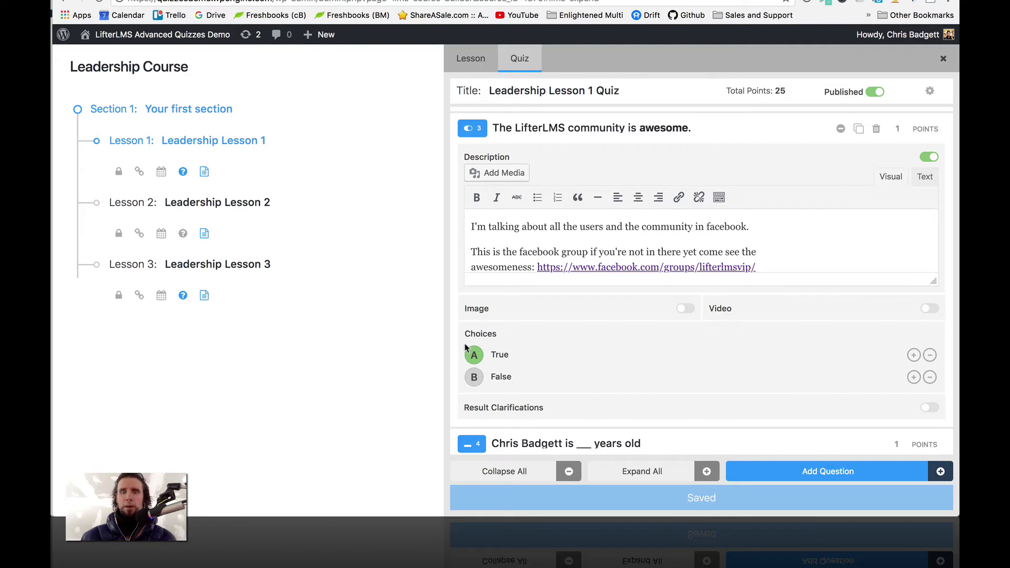
left_click(506, 355)
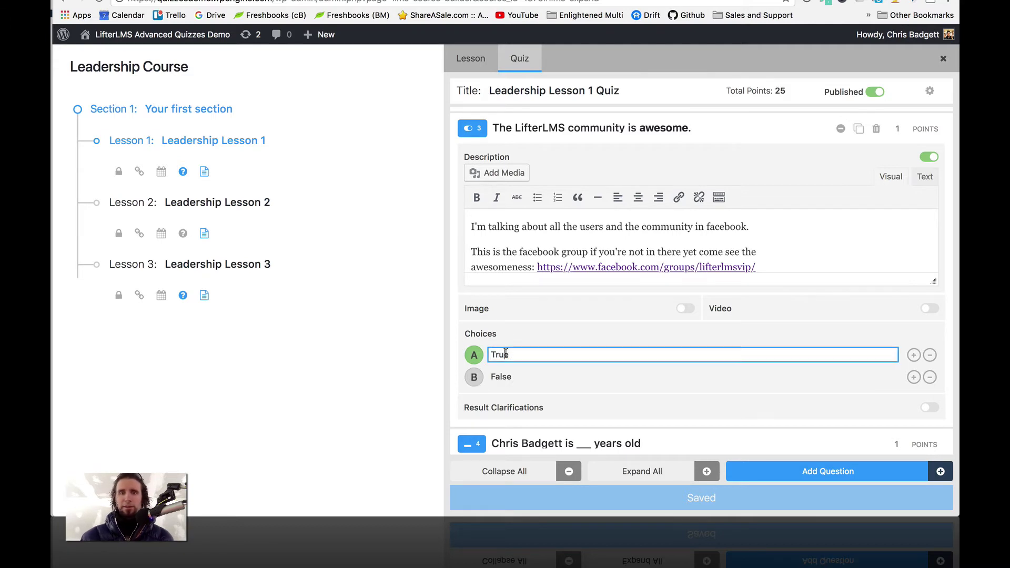
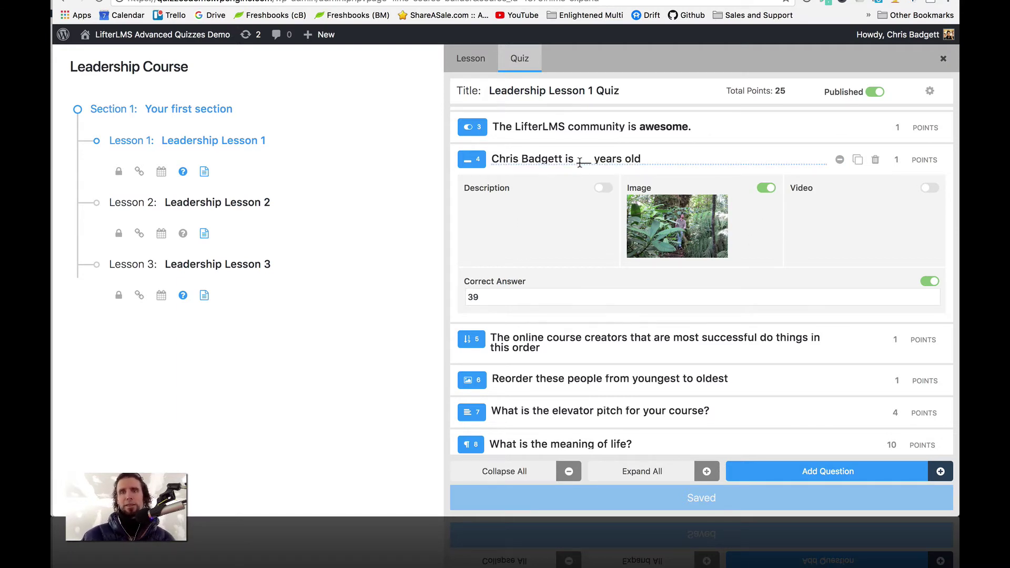
left_click(650, 159)
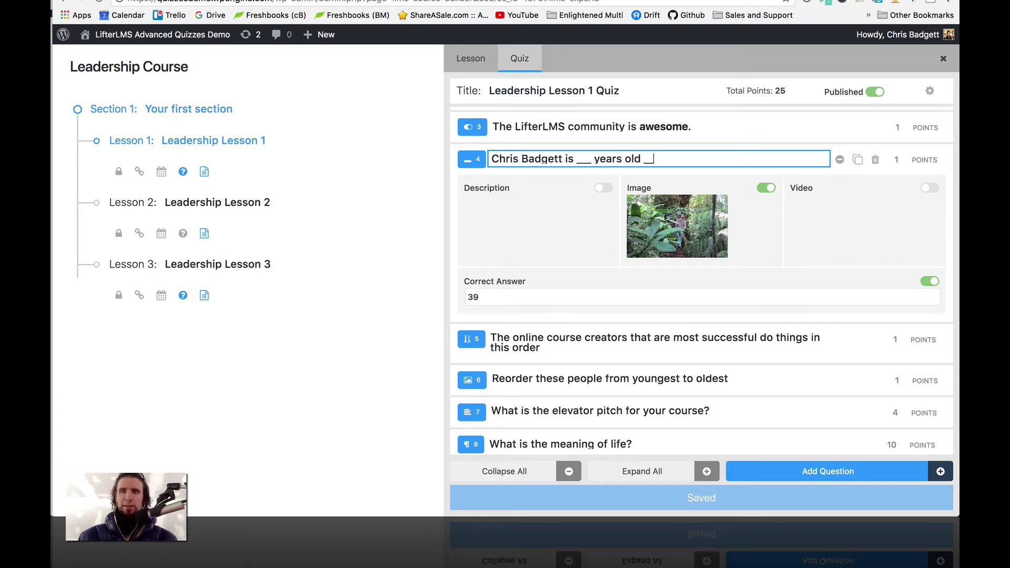
type("_")
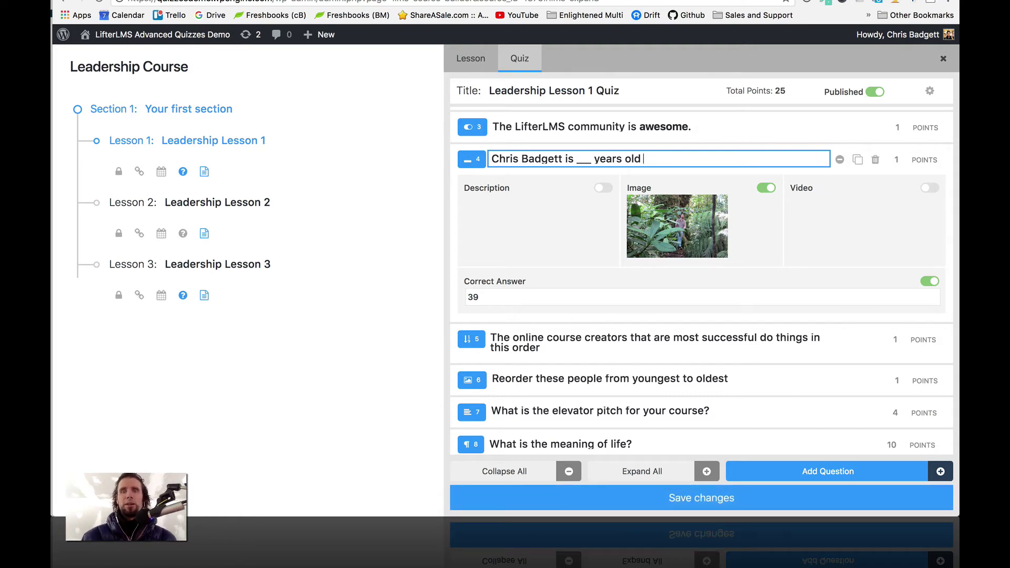
scroll(682, 295, "down", 1)
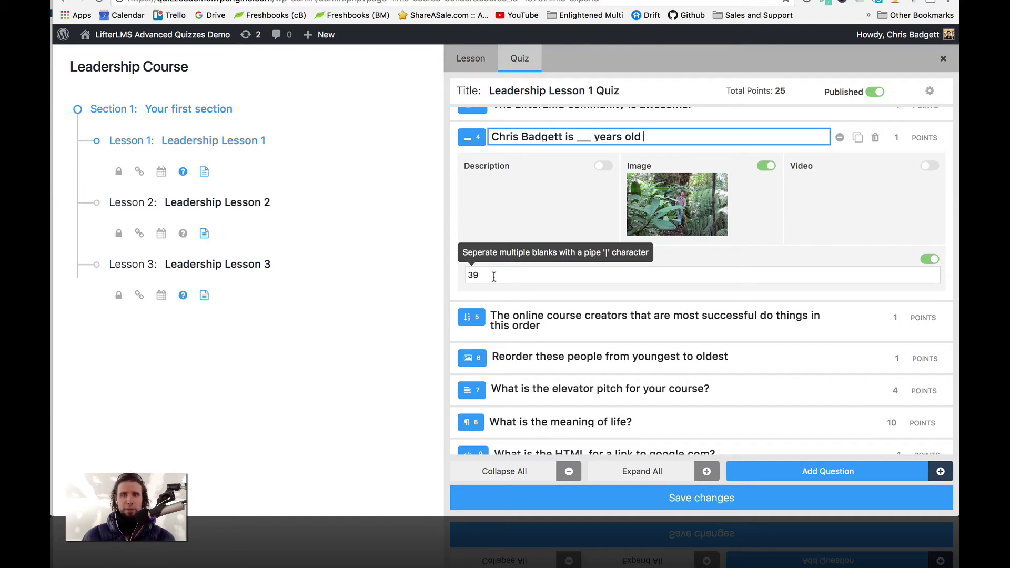
left_click(494, 277)
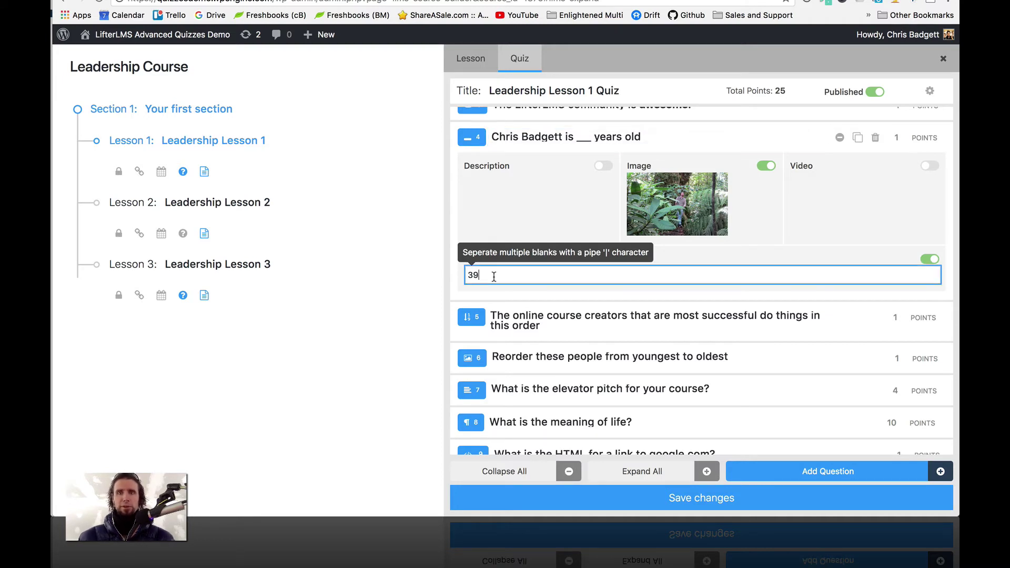
left_click(651, 138)
type("and")
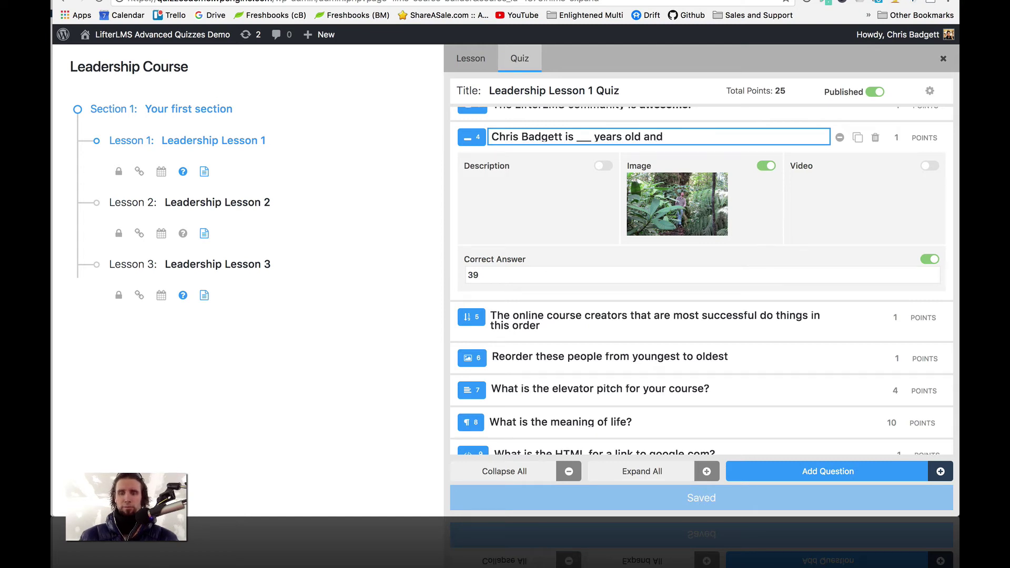
type(" ___ d")
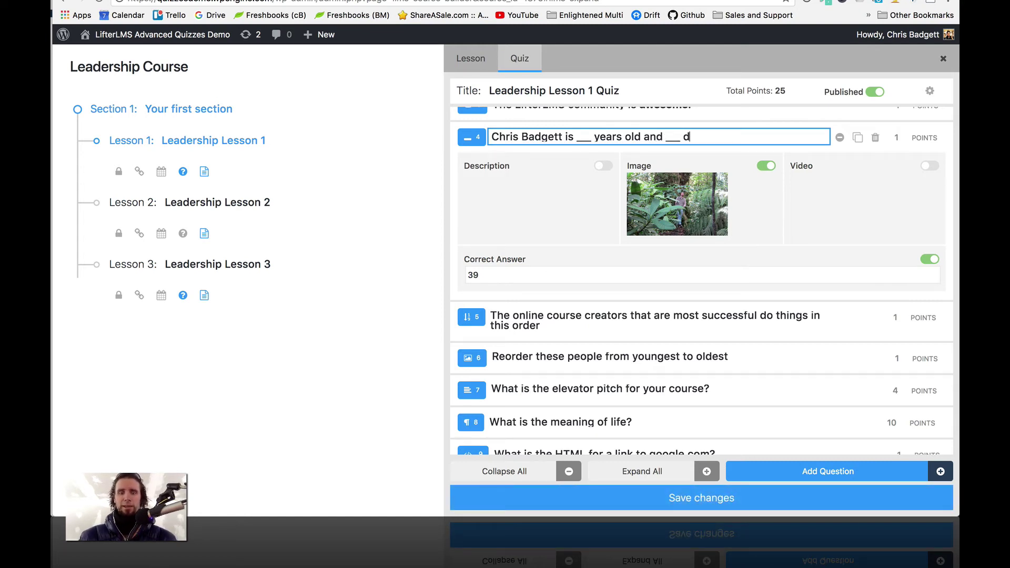
type("ays")
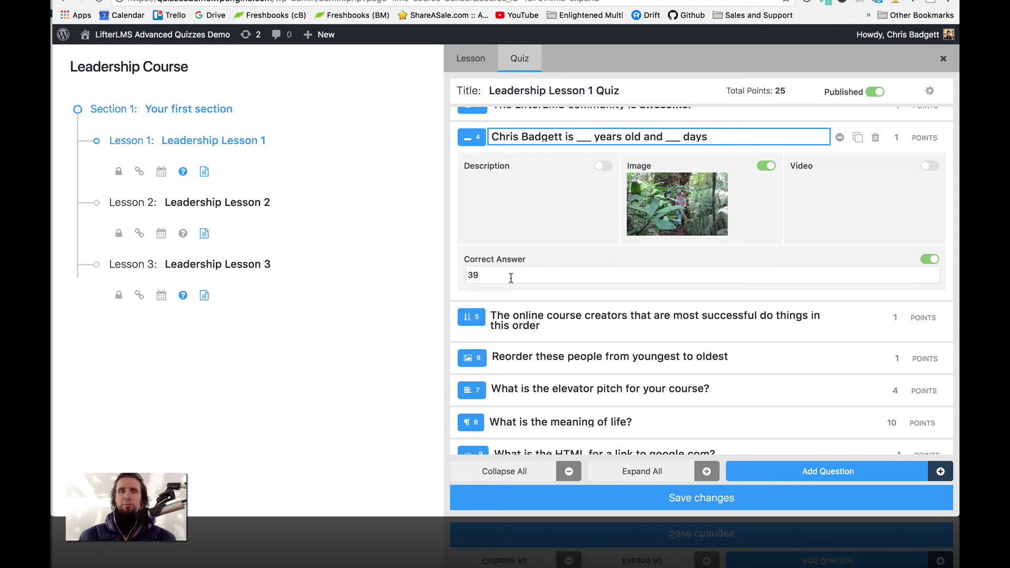
left_click(510, 276)
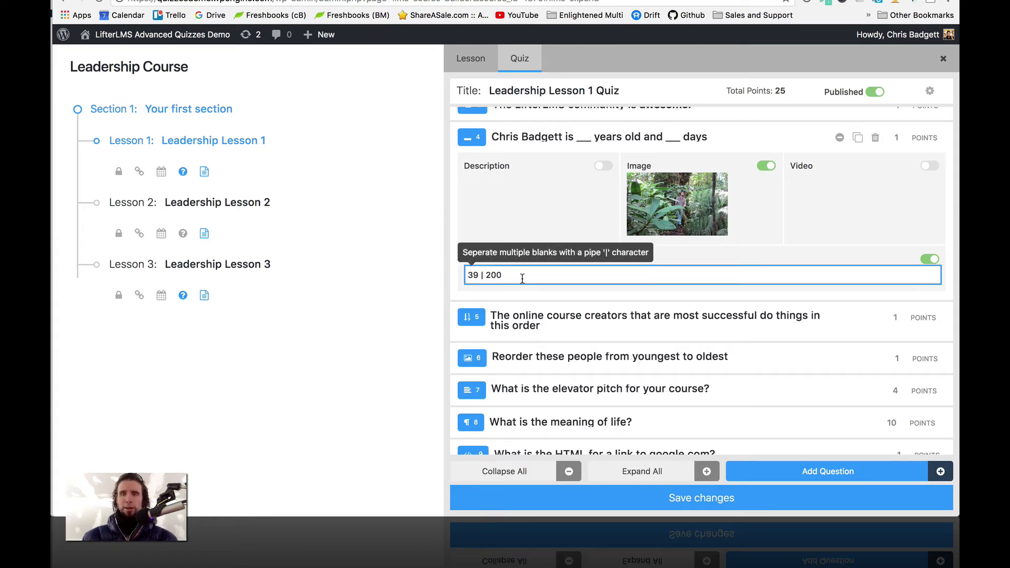
left_click_drag(501, 279, 483, 278)
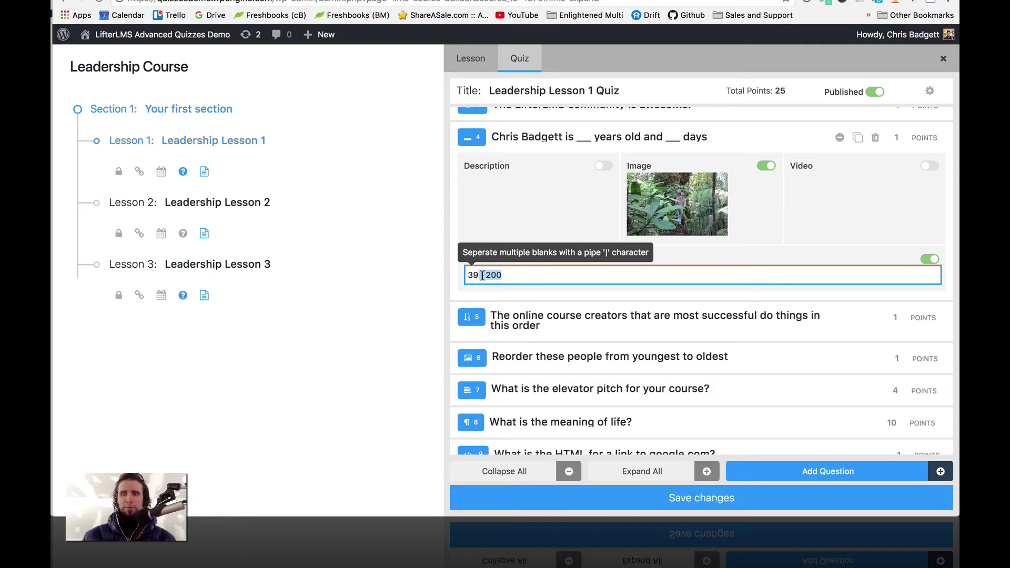
key("BackSpace")
key("BackSpace")
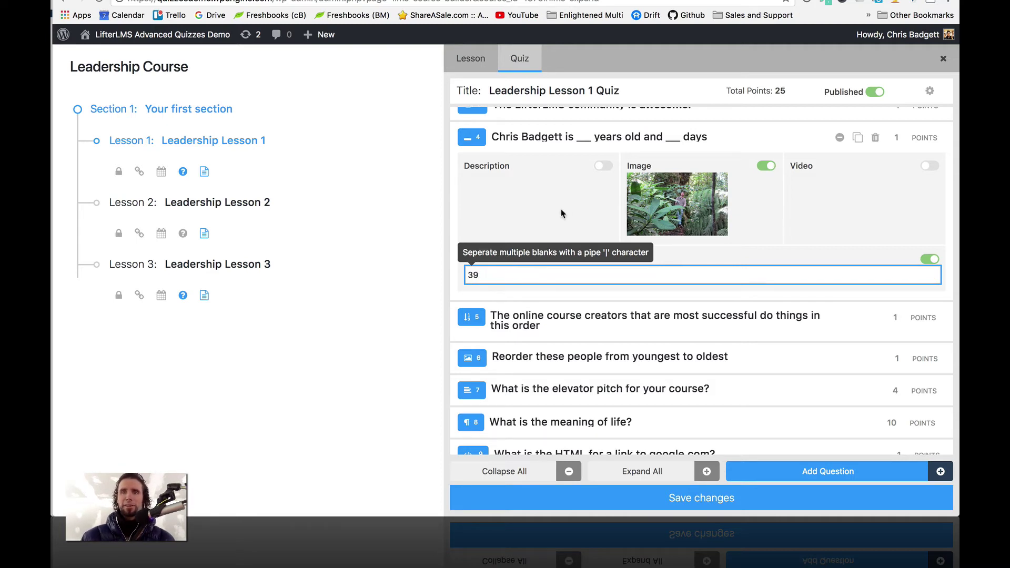
left_click(706, 136)
left_click_drag(707, 136, 645, 136)
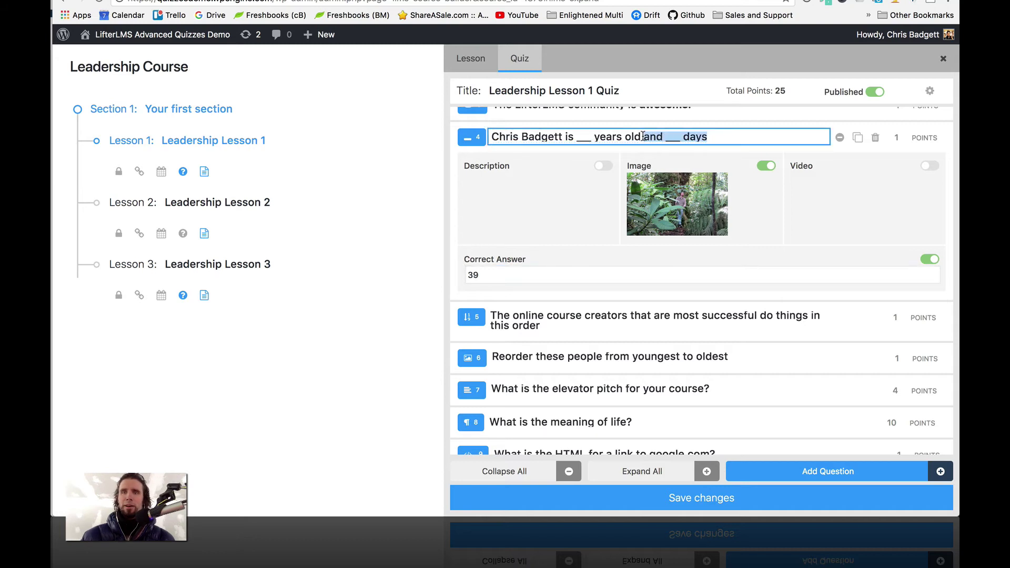
key("BackSpace")
mouse_move(839, 319)
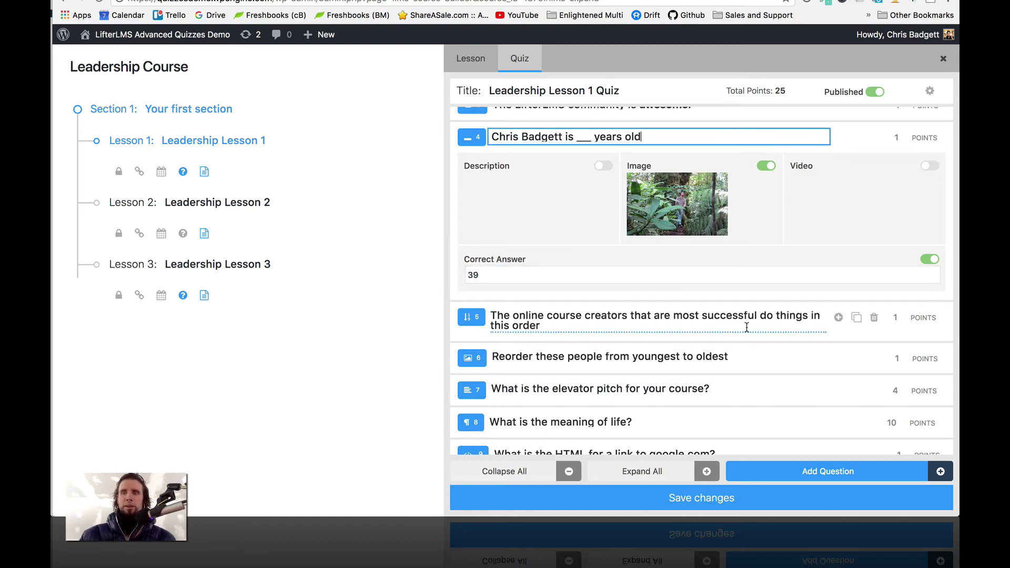
Step: Expand question 5 and collapse question 4 to view question 5's ordering choices
left_click(838, 318)
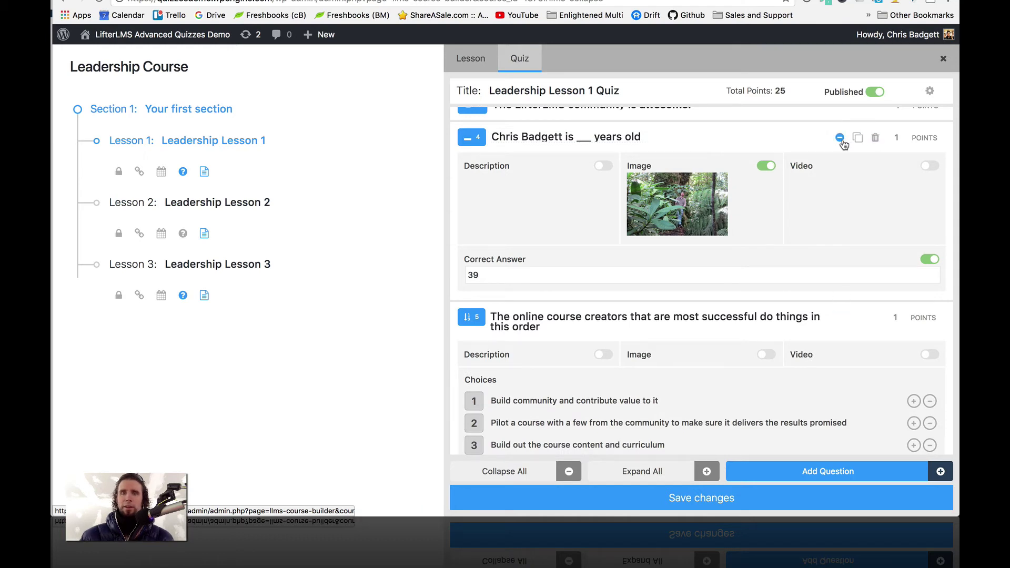
left_click(840, 138)
scroll(703, 350, "down", 2)
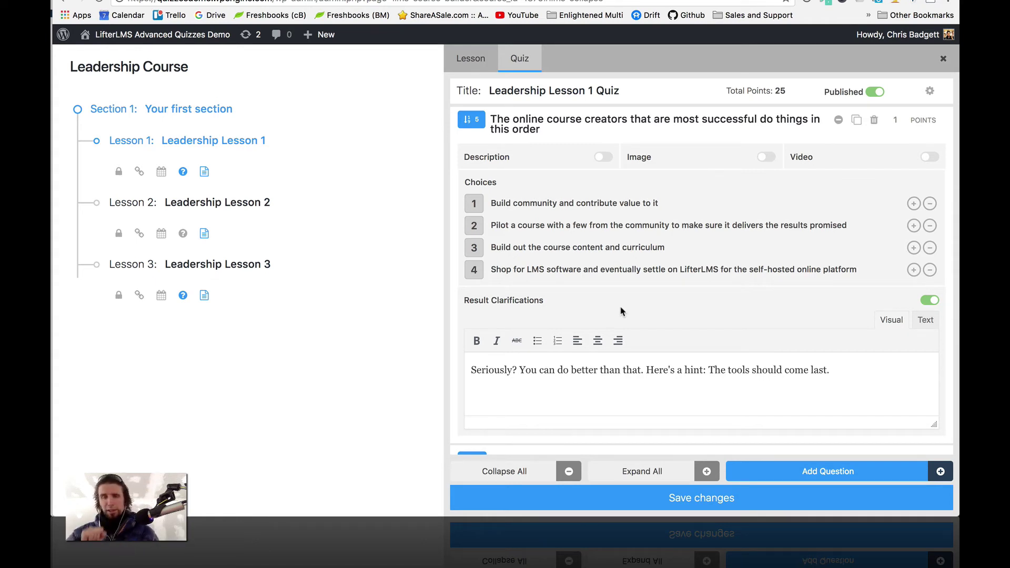
Step: Add an extra ordering choice, remove it again, then collapse question 5
left_click(914, 270)
left_click(929, 292)
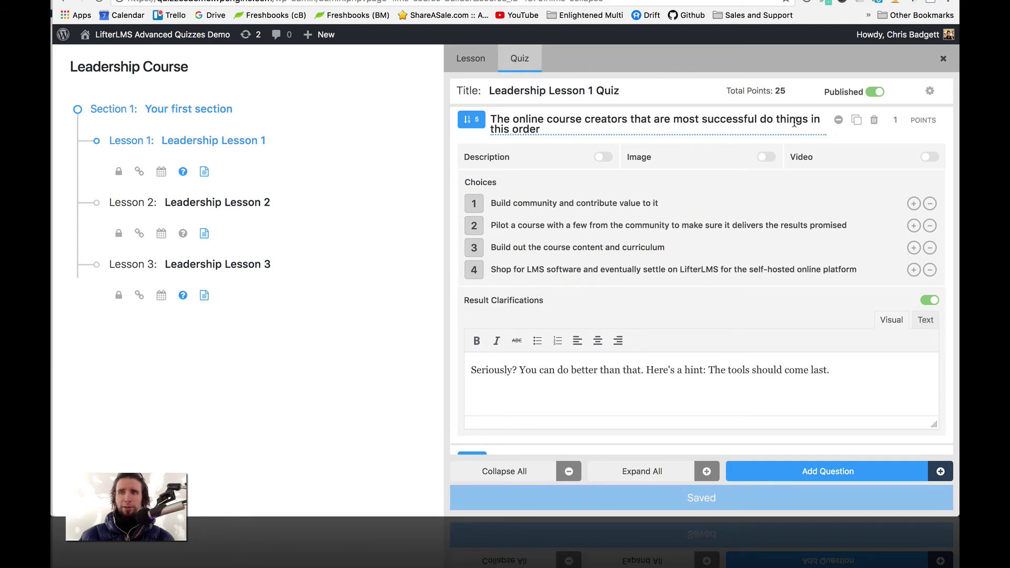
left_click(839, 121)
scroll(639, 246, "down", 1)
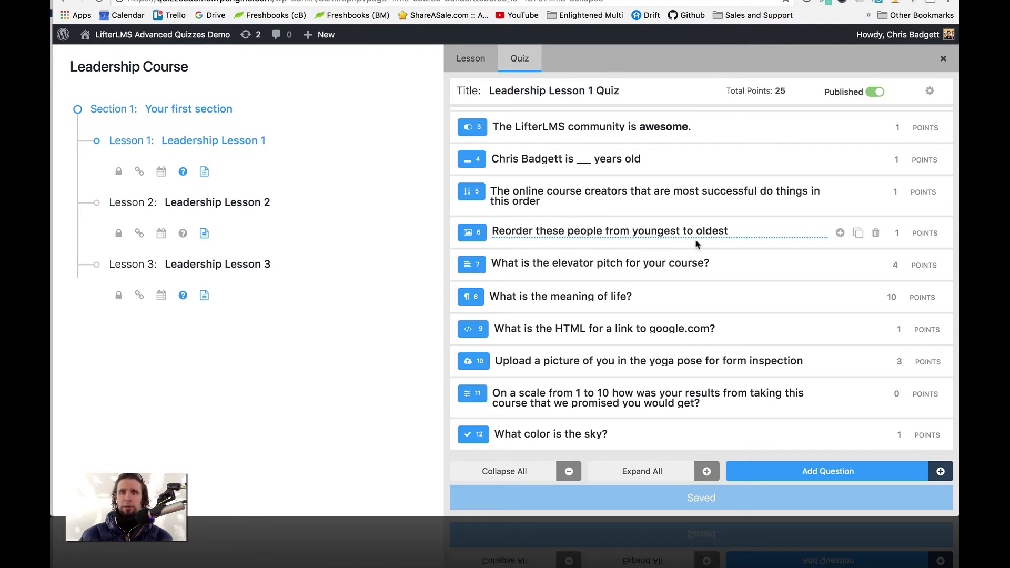
left_click(840, 233)
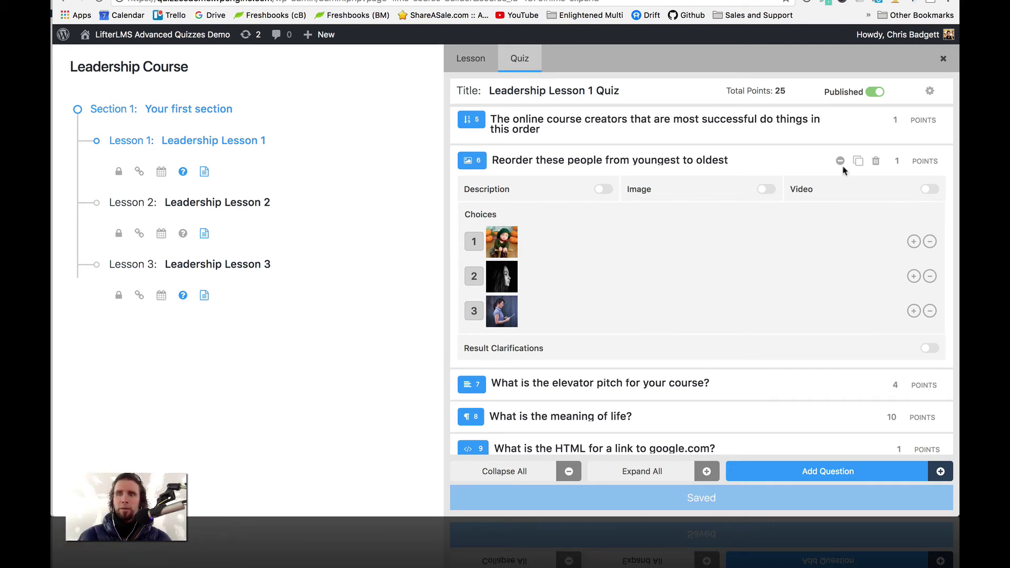
left_click(914, 311)
left_click(555, 347)
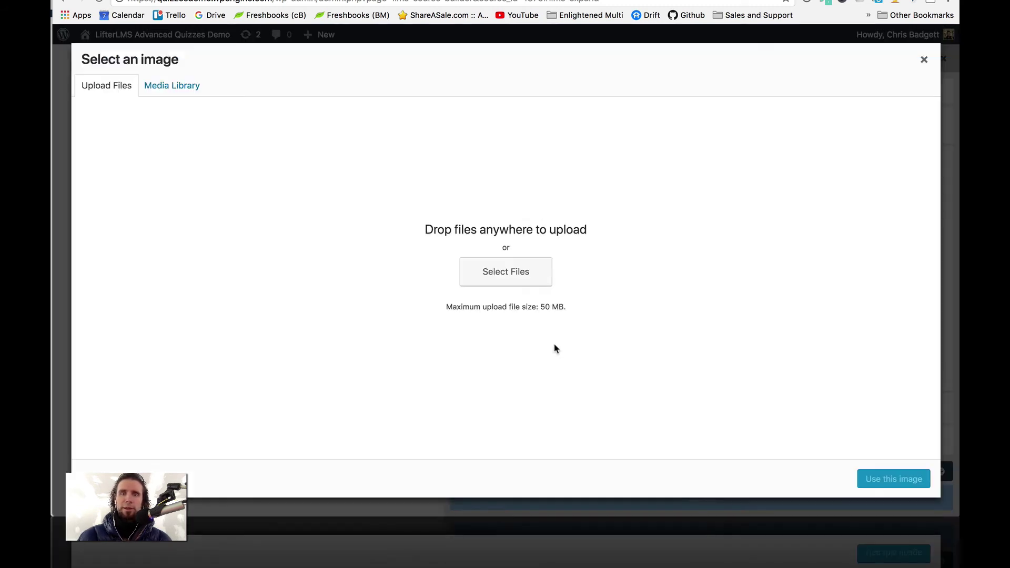
left_click(922, 63)
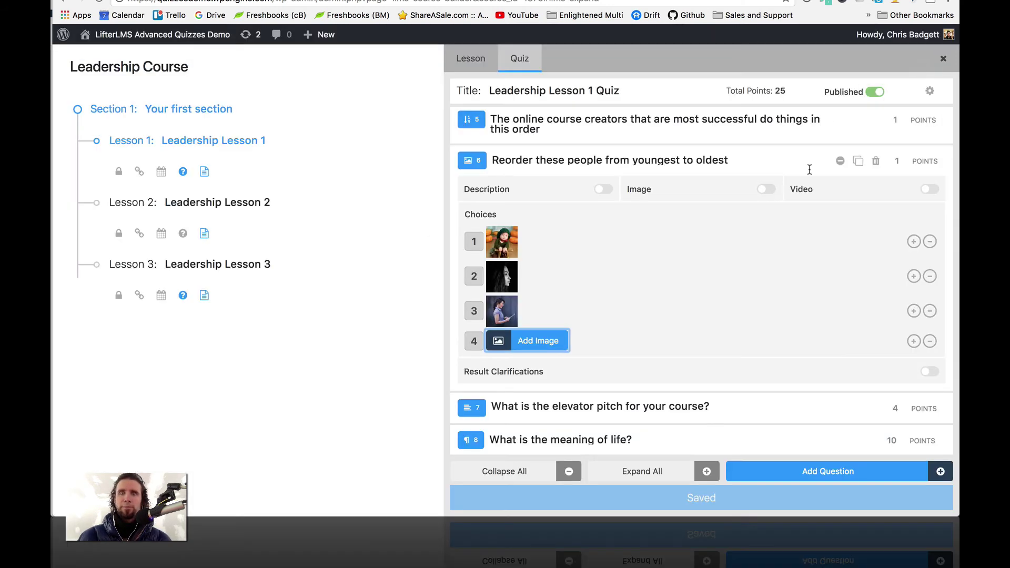
left_click(930, 343)
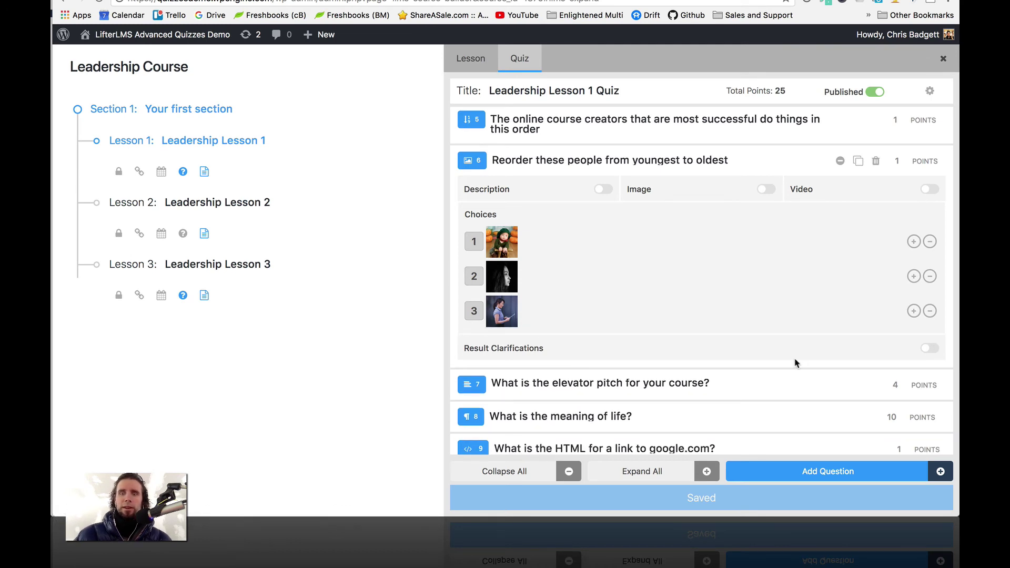
left_click(840, 159)
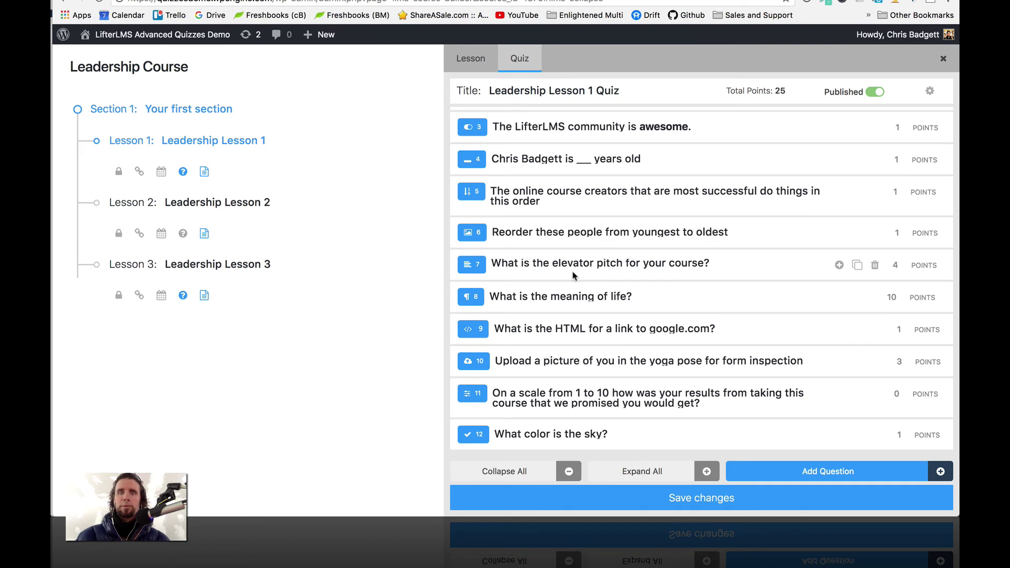
left_click(840, 266)
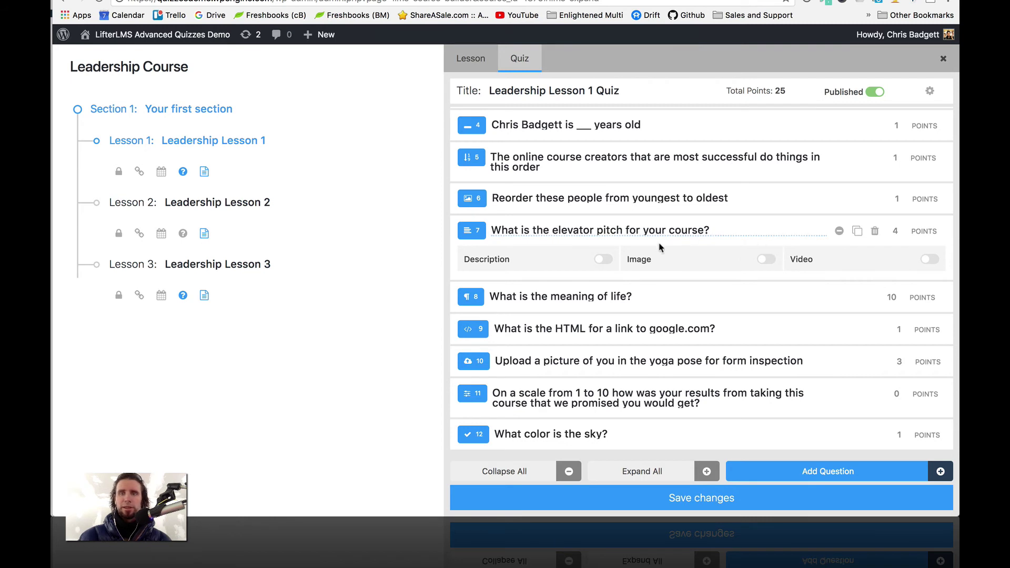
left_click(603, 259)
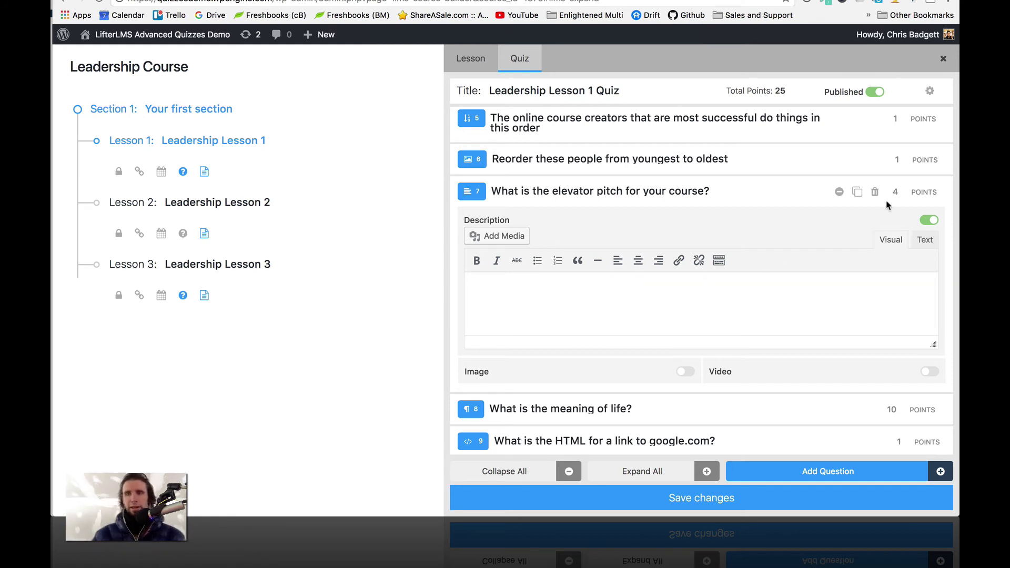
left_click(929, 220)
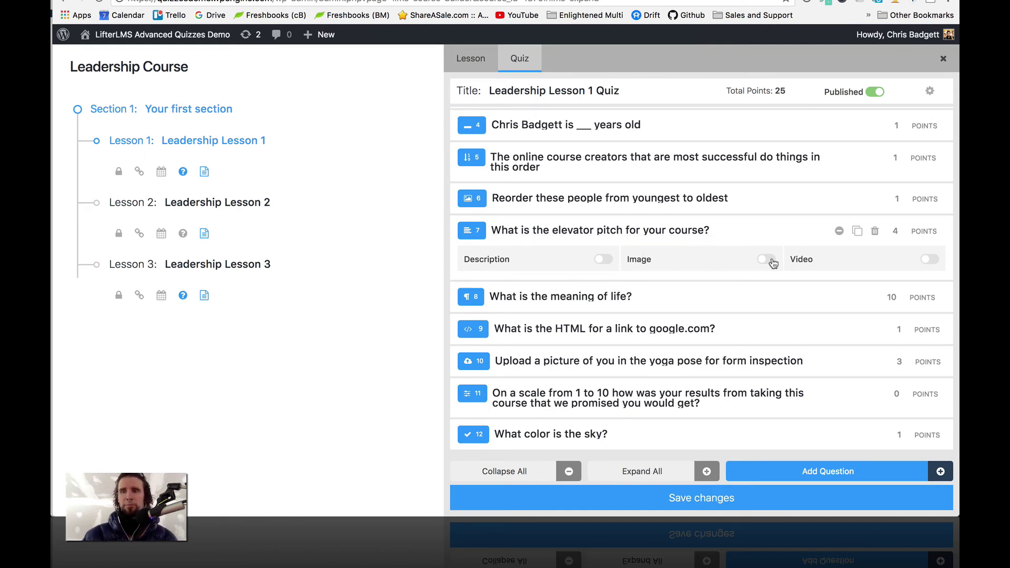
left_click(840, 230)
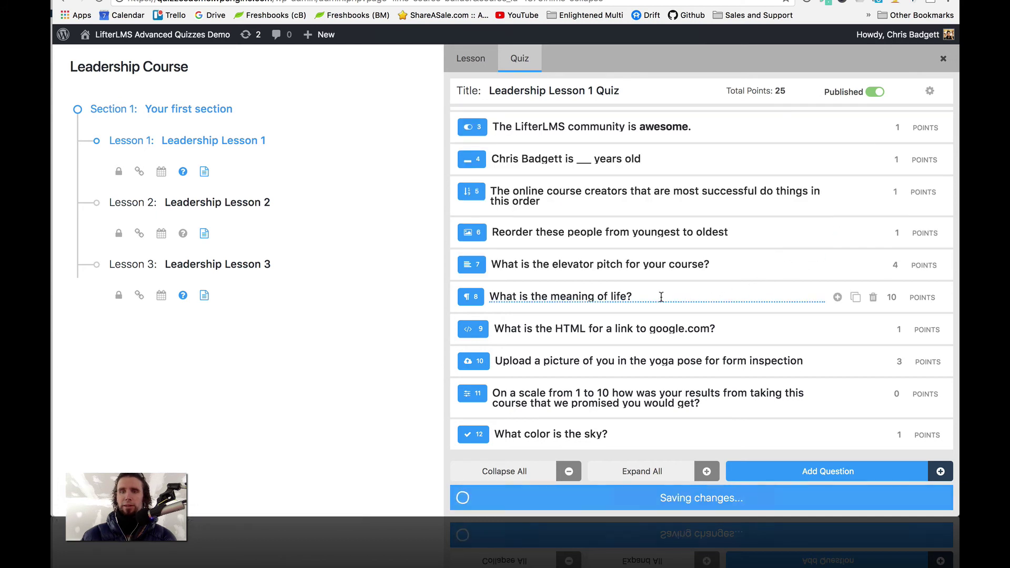
Step: Glance at question 8's settings, then expand question 9 showing its Javascript Language / Syntax
left_click(838, 297)
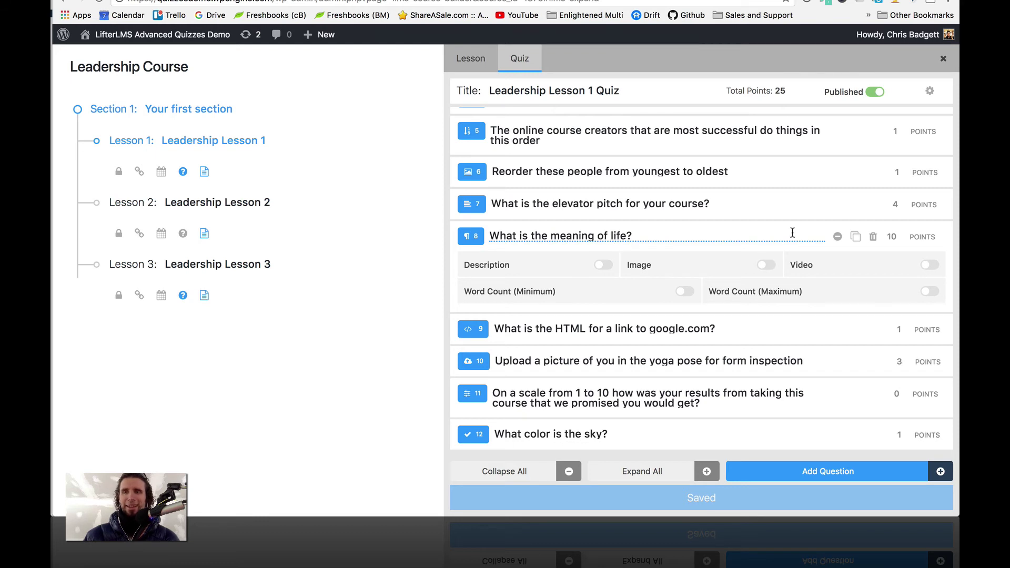
left_click(838, 238)
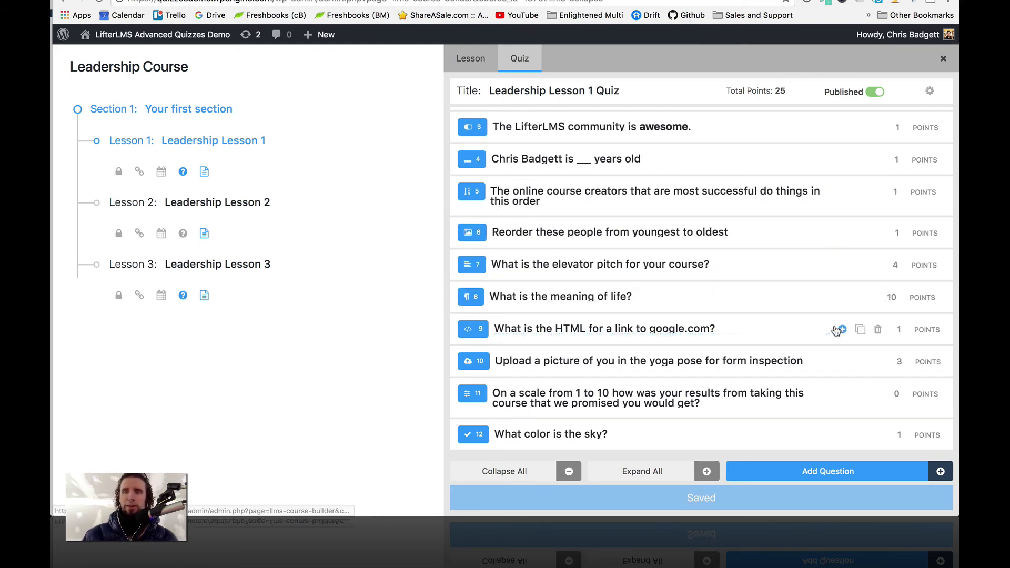
left_click(840, 330)
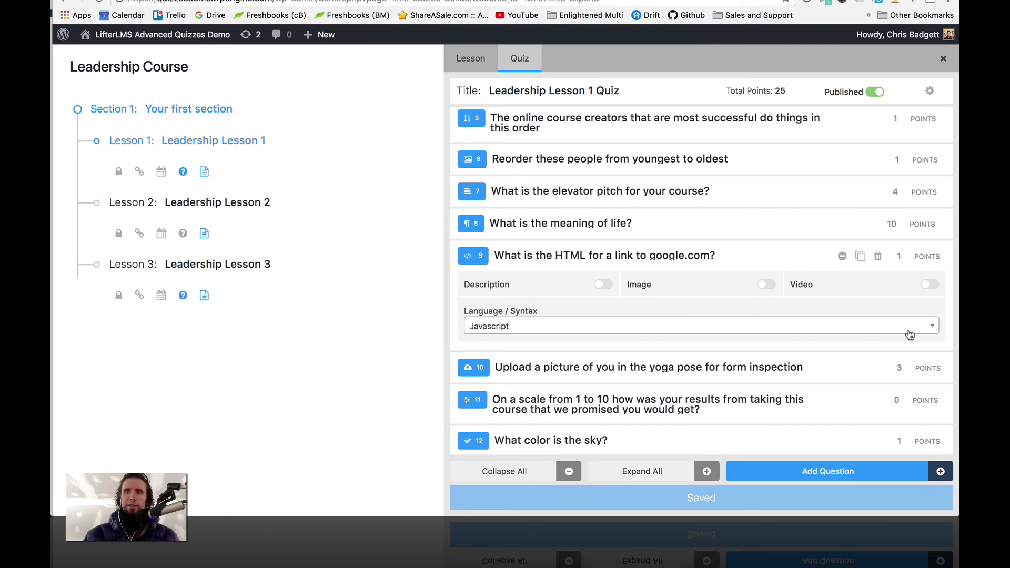
Step: Switch question 9's Language / Syntax from Javascript to HTML, browsing the language list
left_click(937, 333)
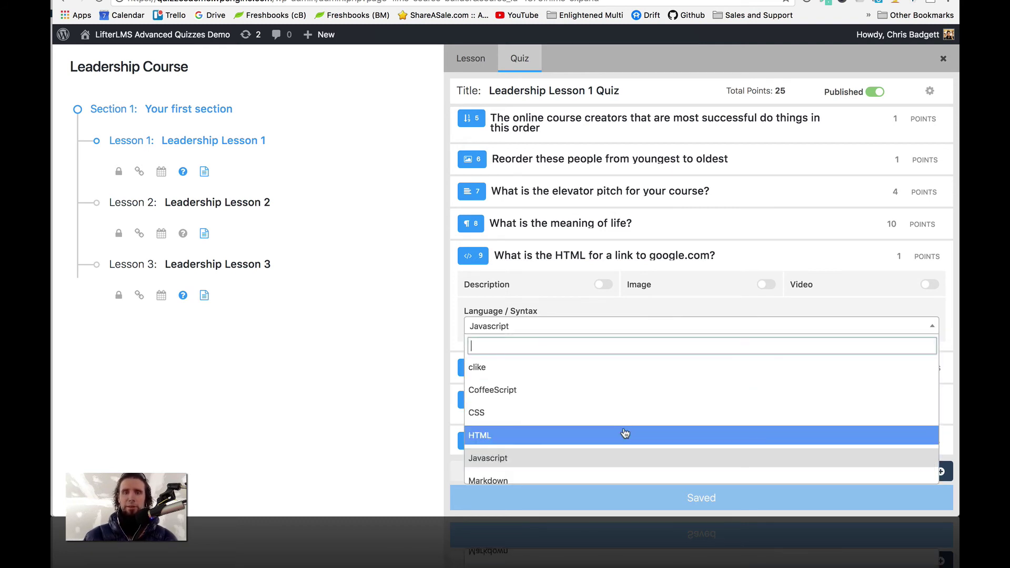
left_click(624, 434)
left_click(636, 331)
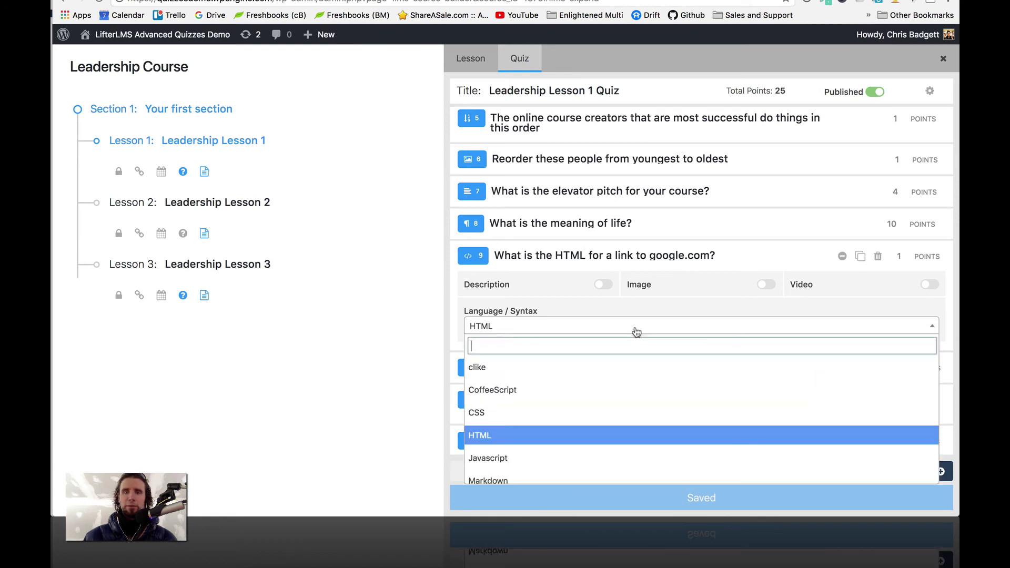
scroll(623, 409, "down", 3)
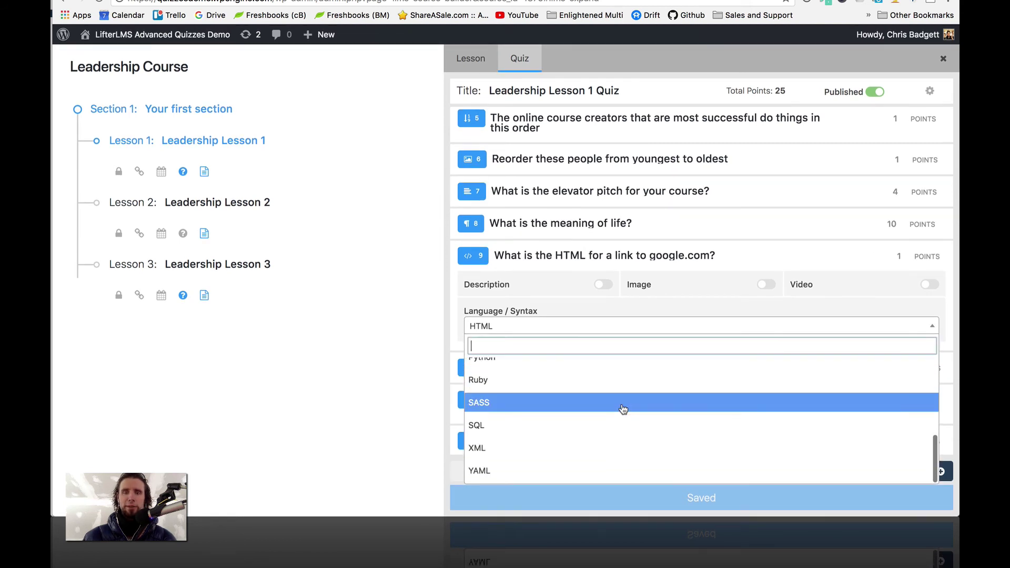
scroll(622, 409, "up", 10)
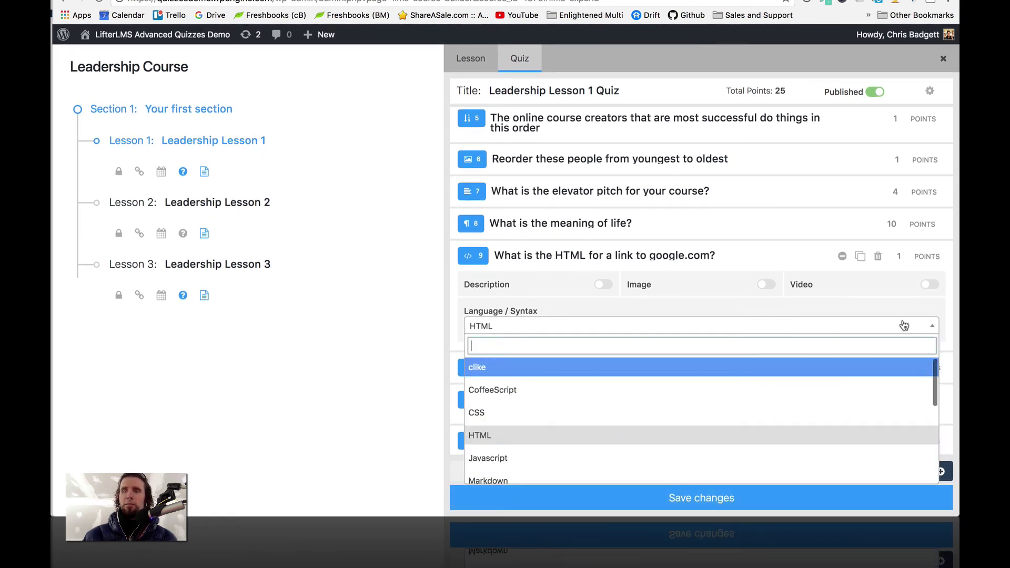
left_click(927, 326)
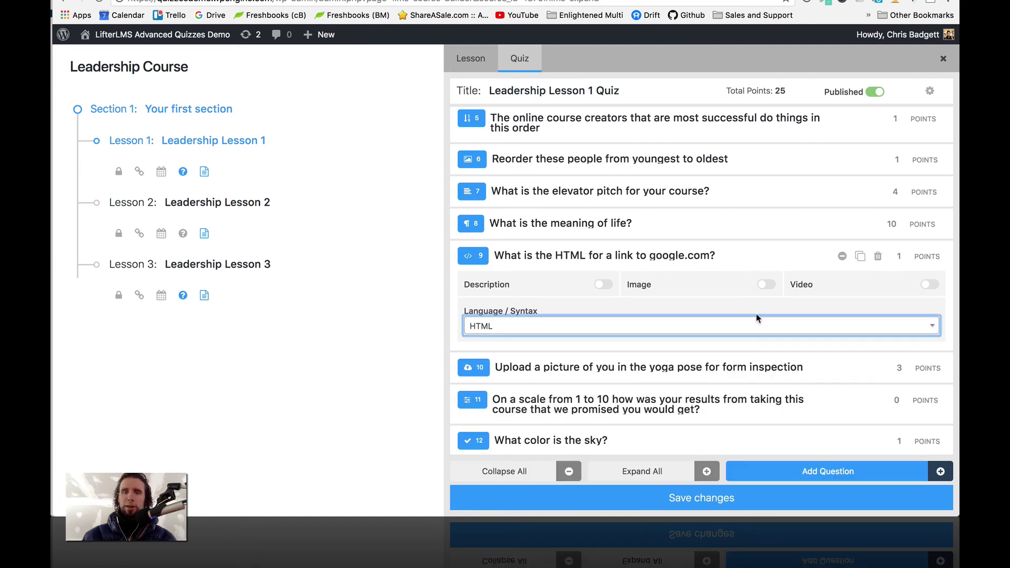
scroll(863, 353, "down", 1)
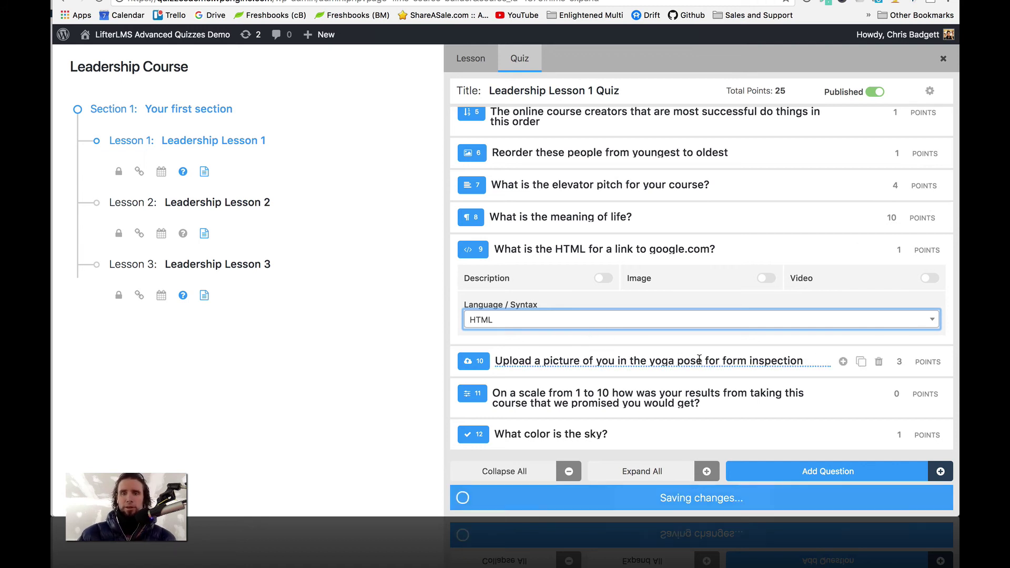
Step: Expand question 10, the yoga picture upload, and collapse question 9's code settings
left_click(843, 362)
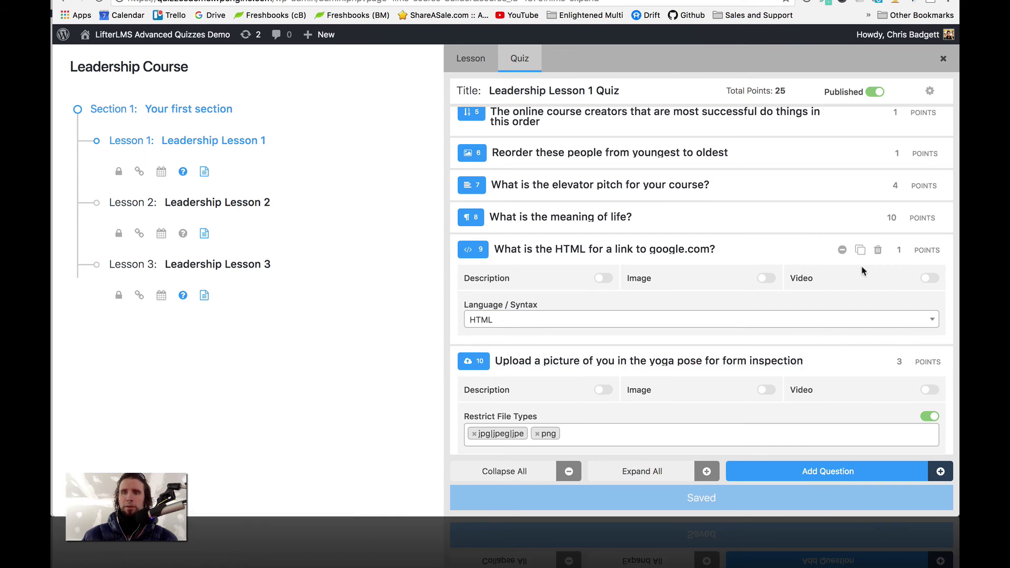
left_click(842, 250)
scroll(819, 296, "down", 1)
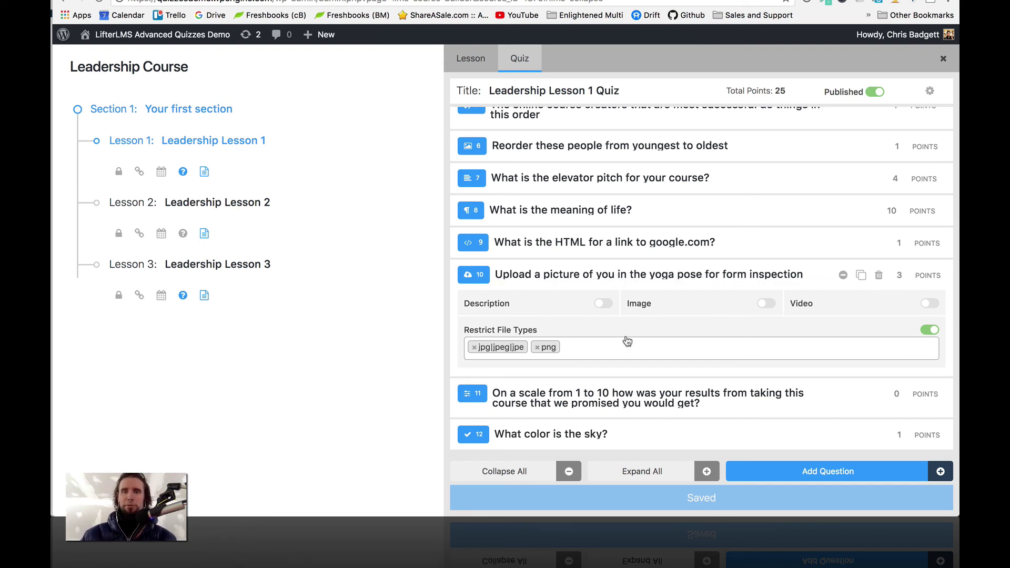
Step: Browse the Restrict File Types list, keeping jpg|jpeg|jpe and png, then collapse question 10
left_click(583, 351)
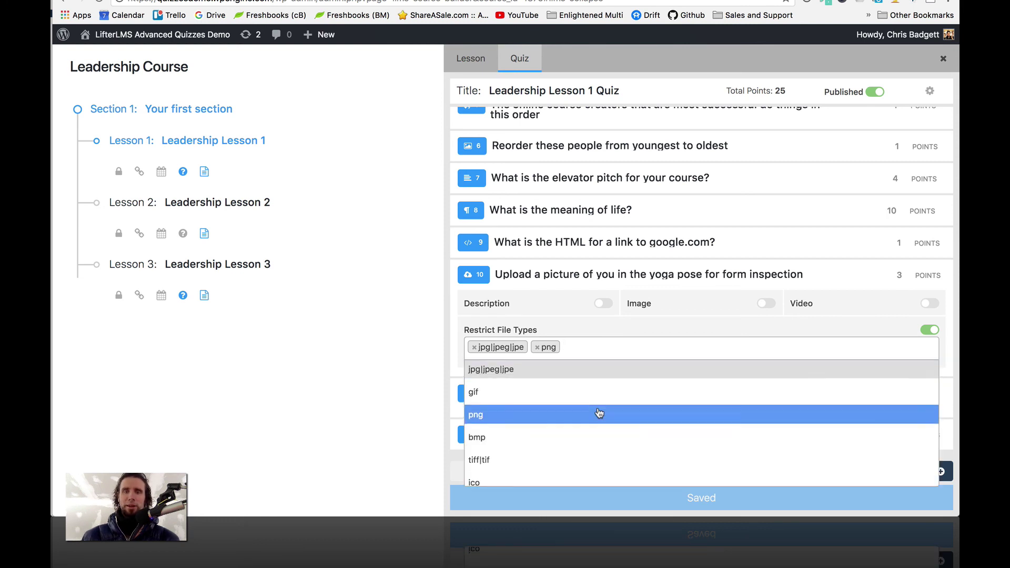
scroll(598, 414, "down", 3)
scroll(599, 413, "down", 5)
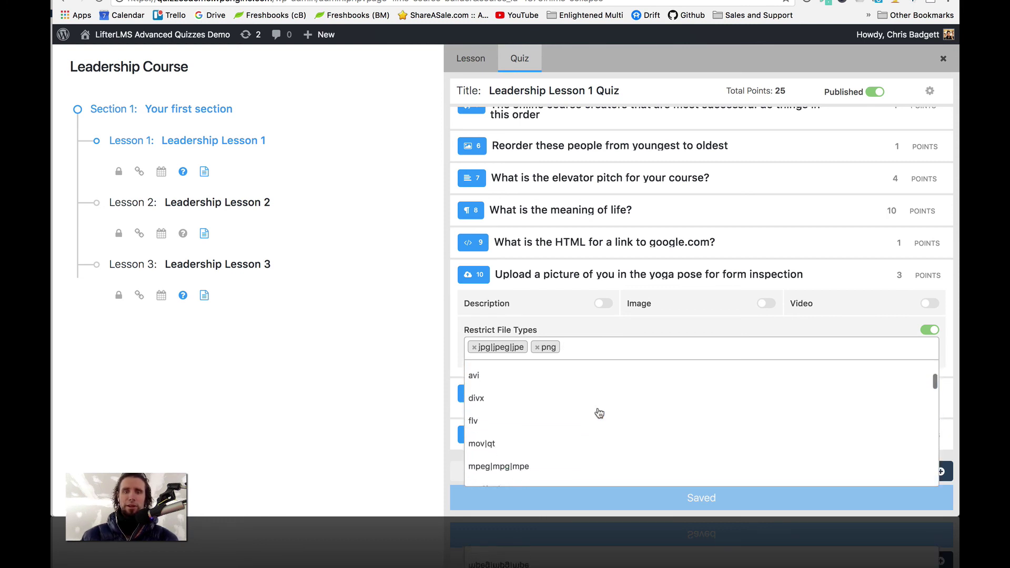
scroll(599, 413, "down", 5)
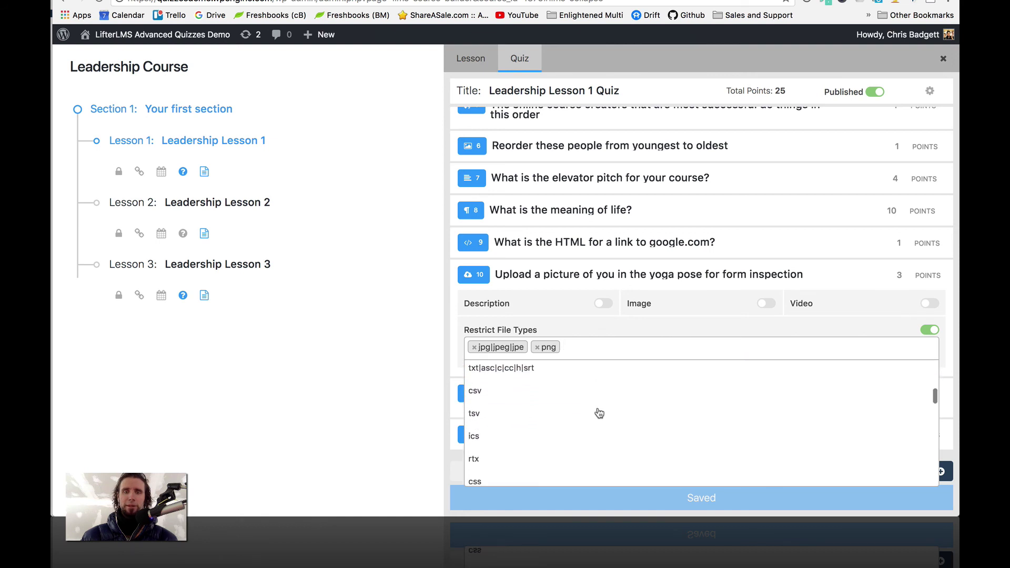
scroll(600, 414, "down", 5)
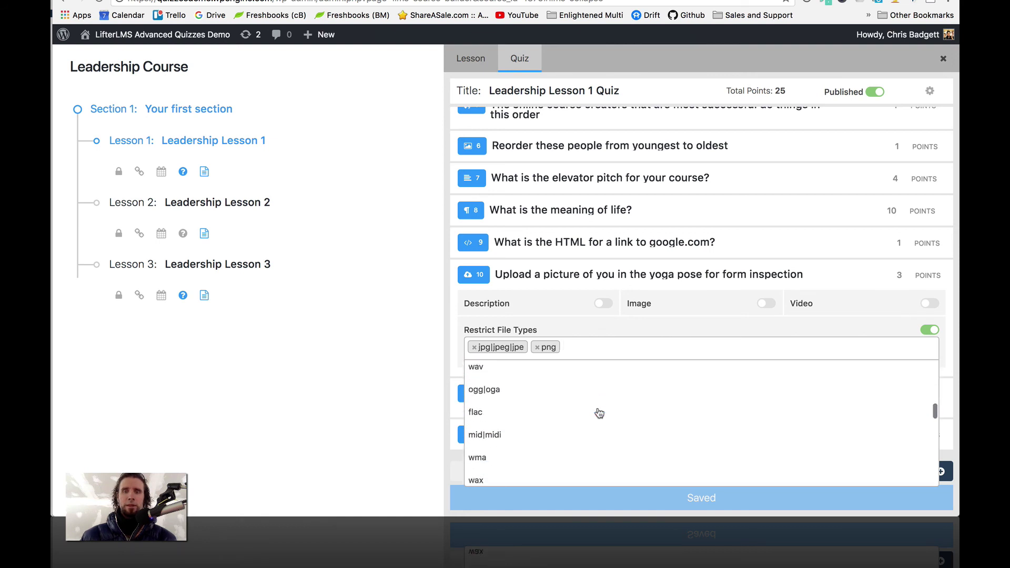
scroll(600, 413, "down", 5)
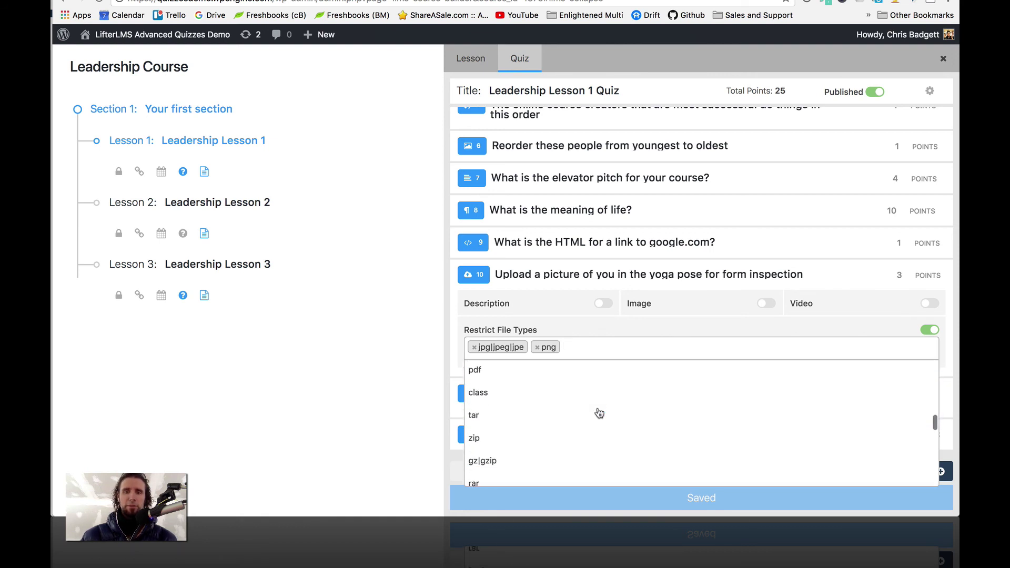
scroll(599, 413, "down", 5)
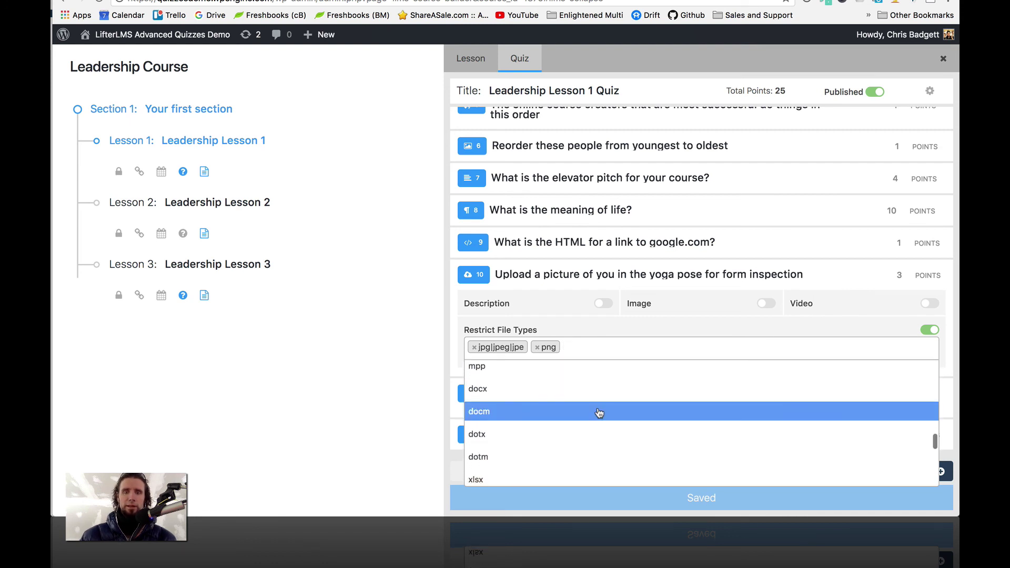
left_click(375, 351)
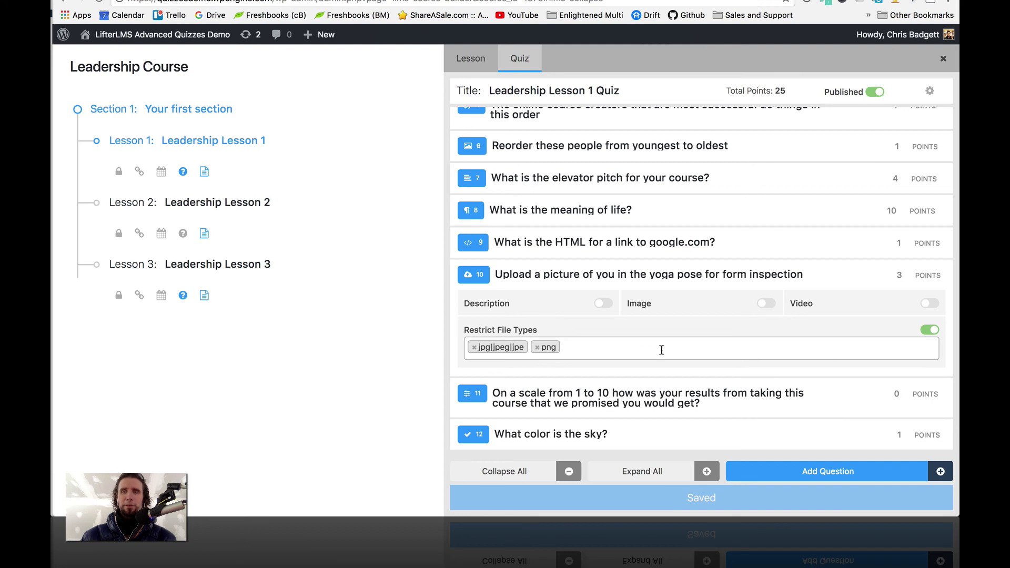
mouse_move(837, 265)
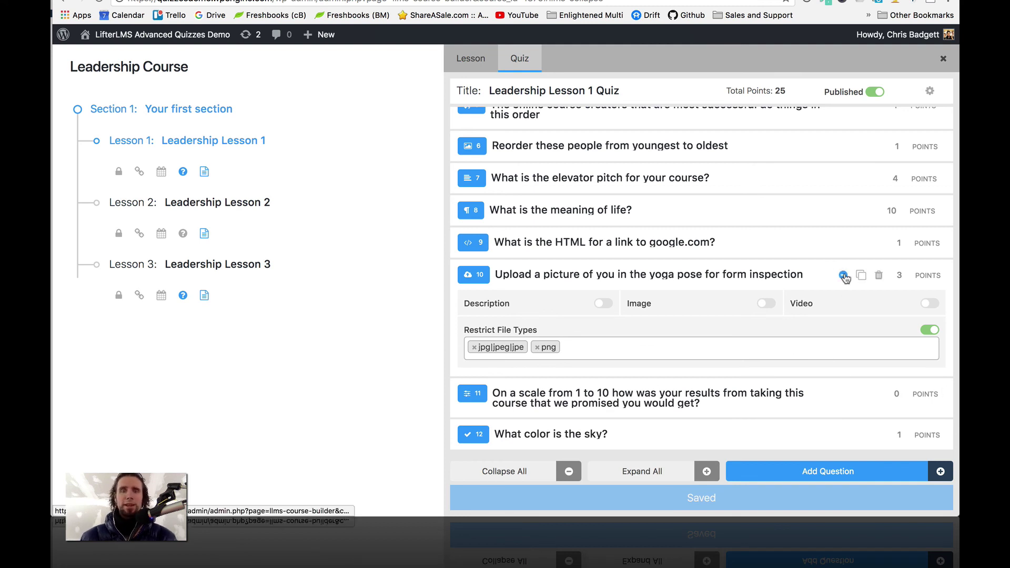
left_click(844, 276)
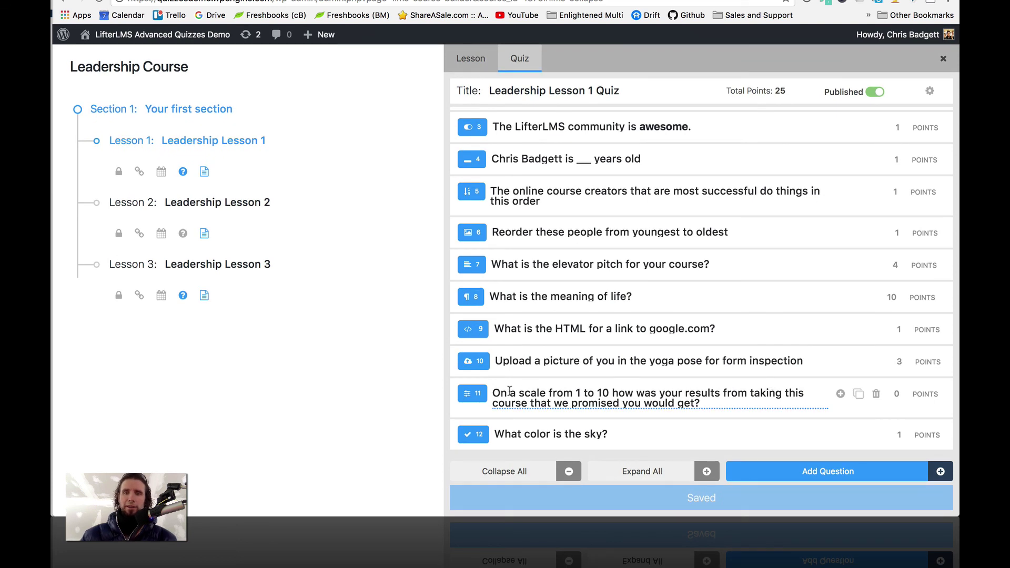
left_click(841, 393)
scroll(747, 393, "down", 2)
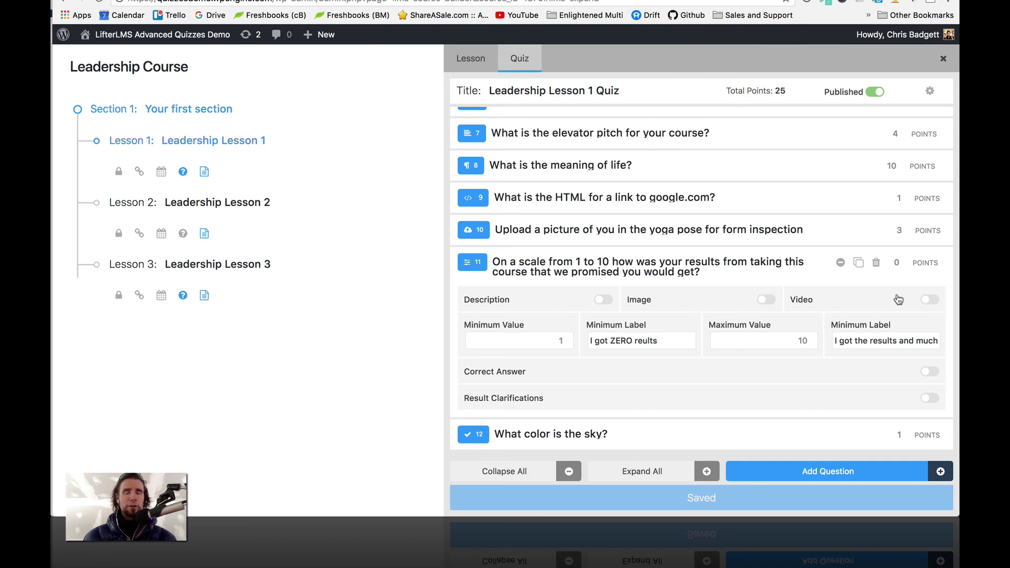
left_click(840, 262)
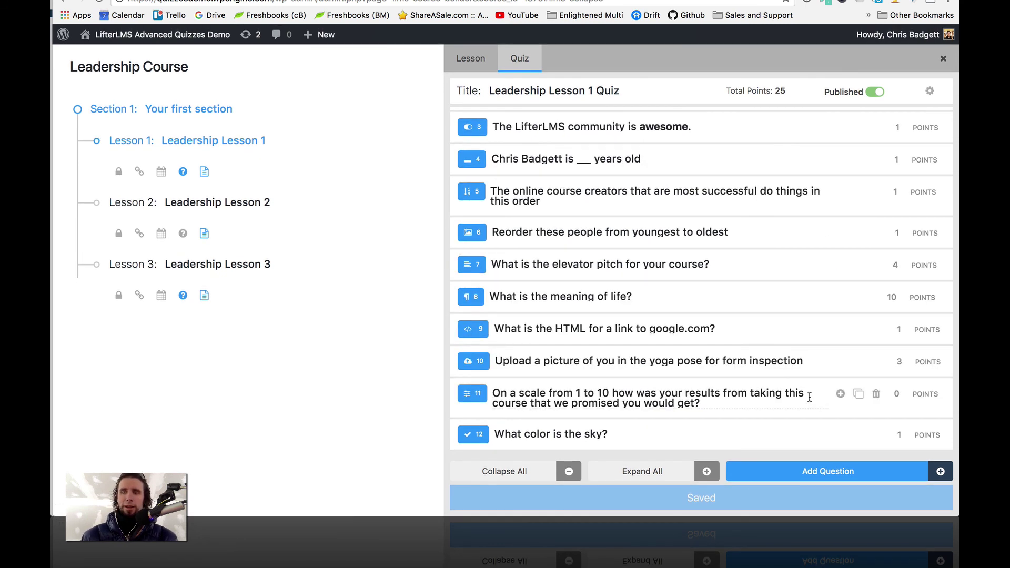
Step: Remove the empty choice C from question 12, the sky colour question, without adding new questions
left_click(842, 435)
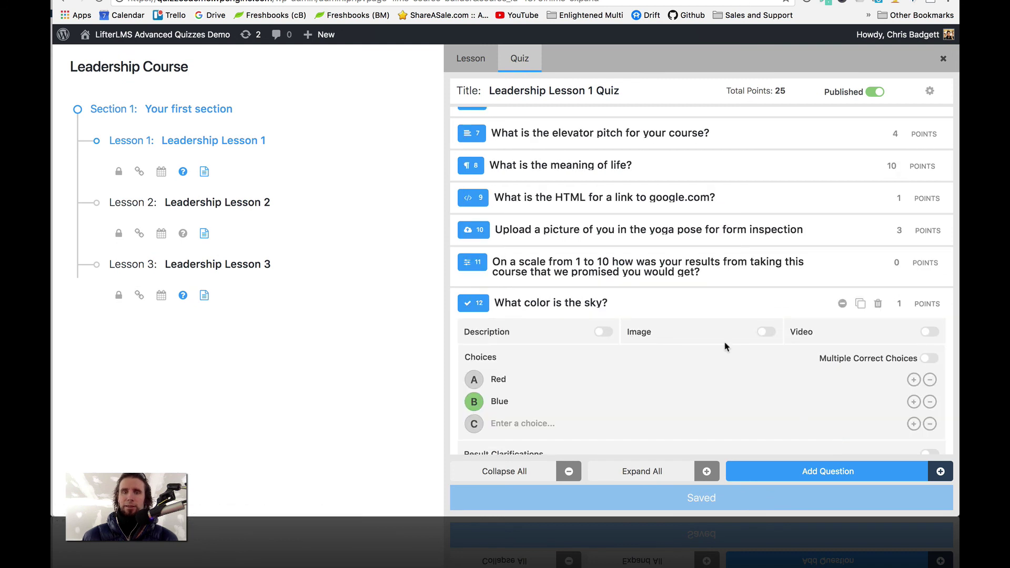
scroll(724, 345, "down", 3)
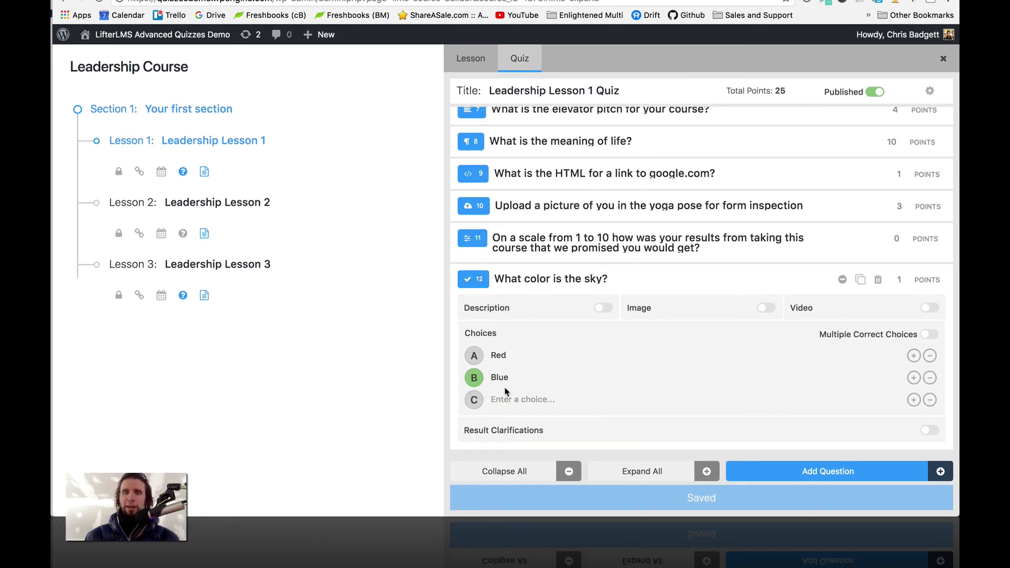
left_click(930, 401)
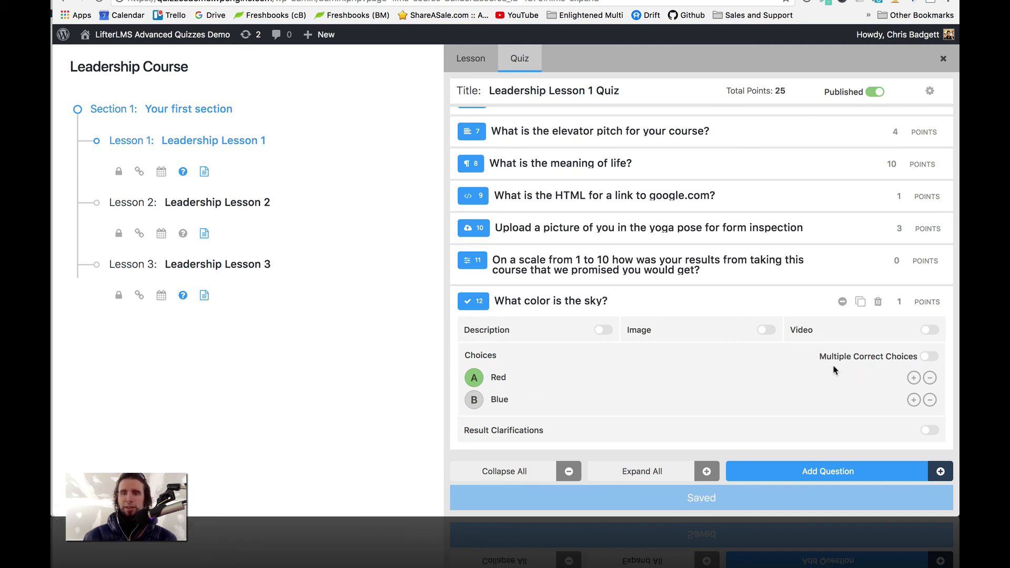
left_click(819, 474)
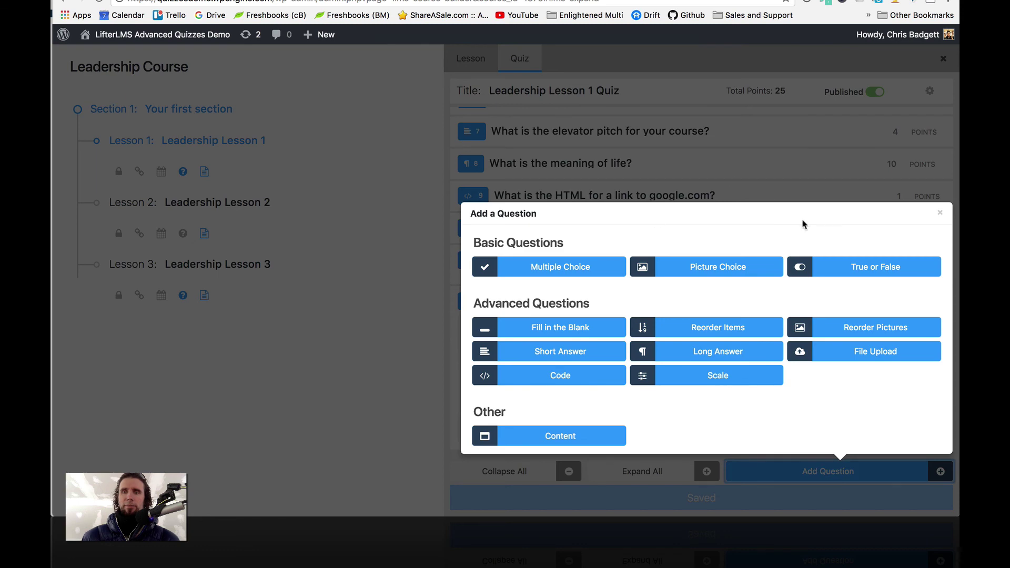
left_click(941, 216)
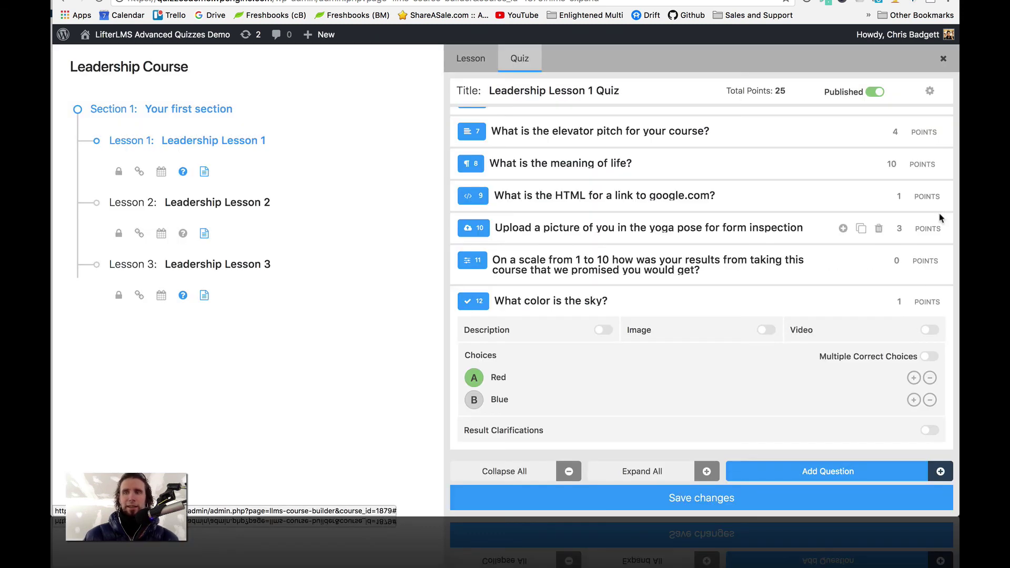
scroll(773, 195, "up", 2)
scroll(774, 195, "up", 5)
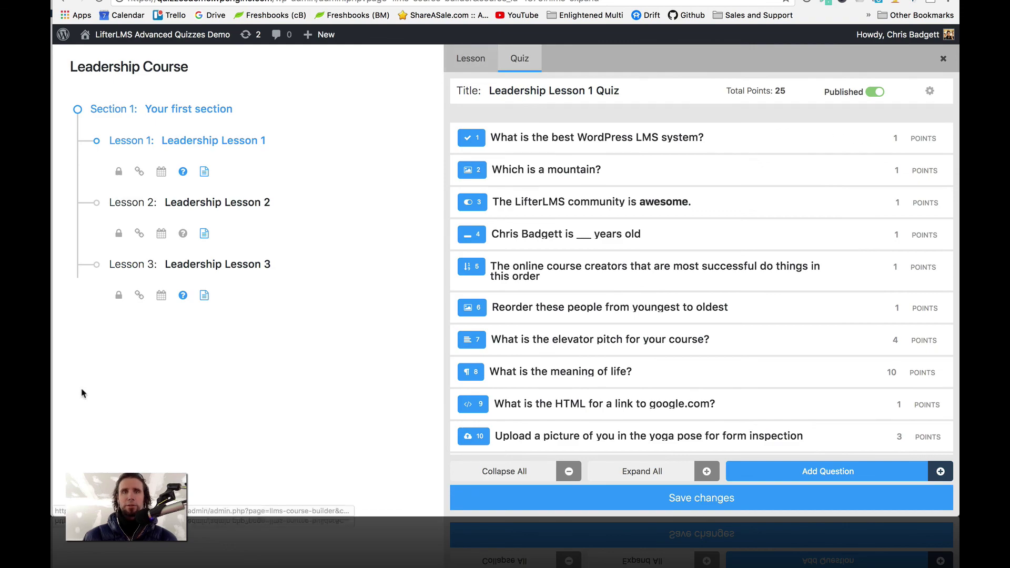
Step: Switch to the Firefox window and open the site's Courses page
key("ctrl+Up")
left_click(544, 237)
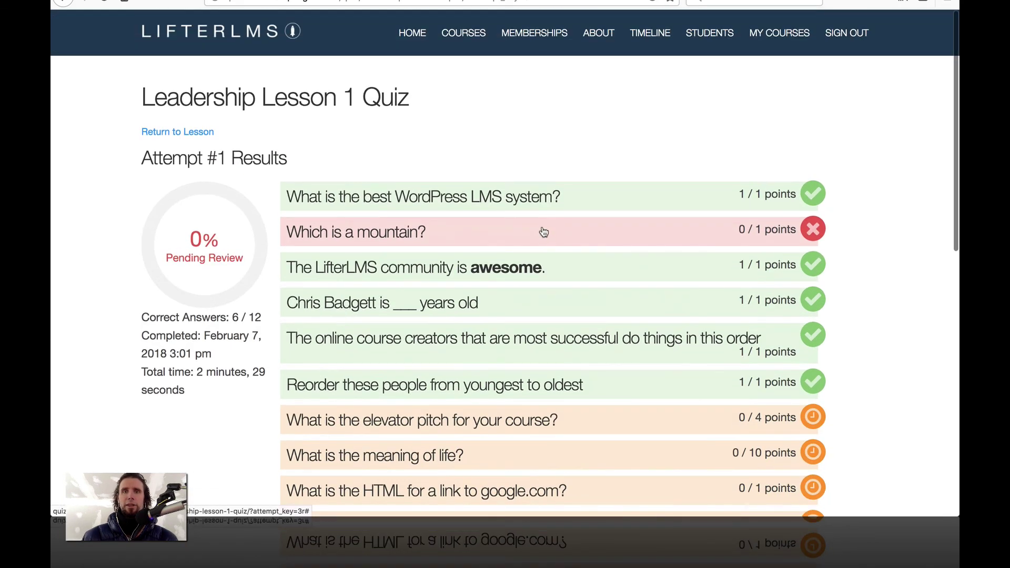
left_click(457, 33)
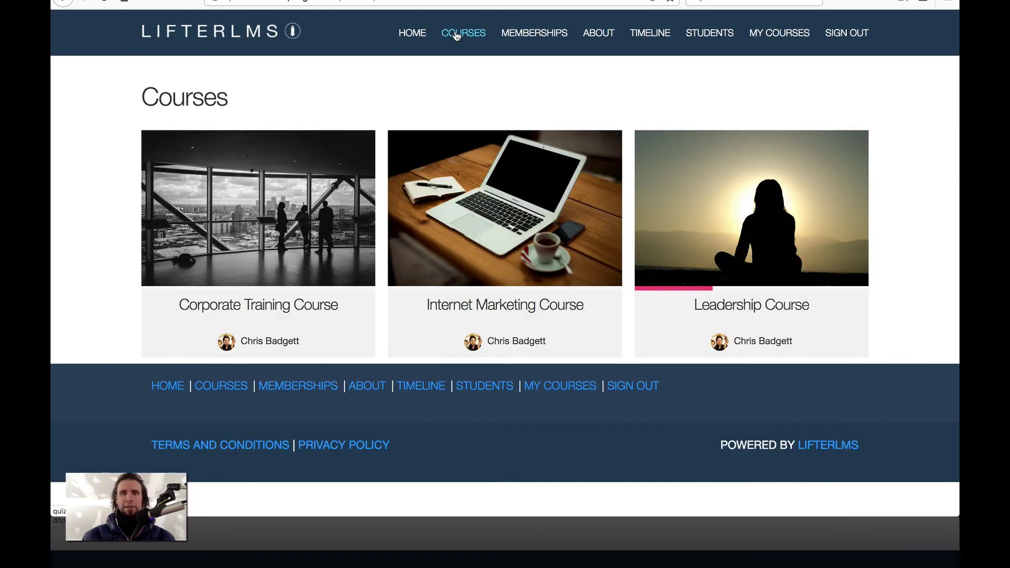